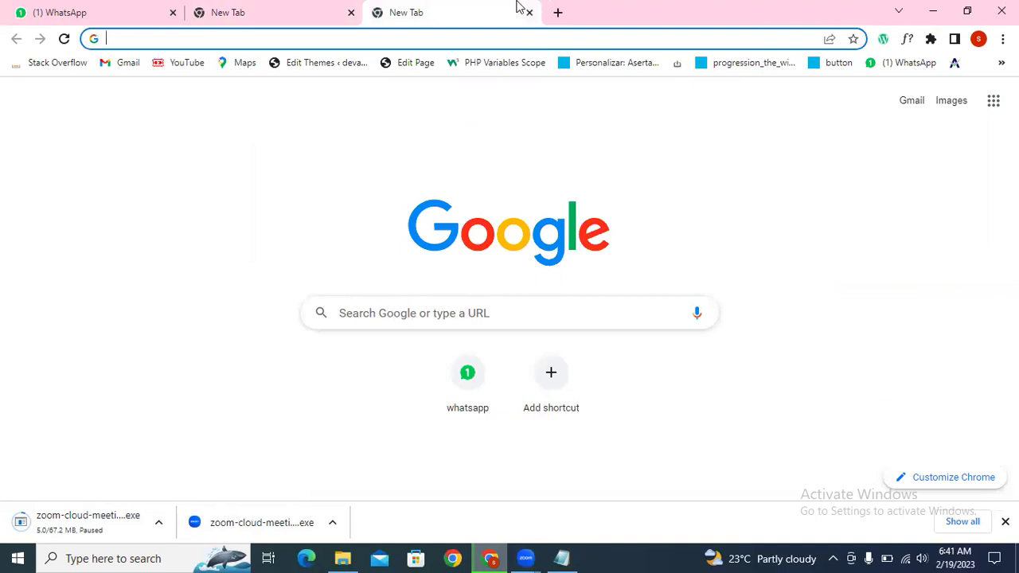
# Step: Search 'xampp download' in a new Chrome tab and scroll to the Windows versions list
pyautogui.click(253, 8)
pyautogui.click(271, 38)
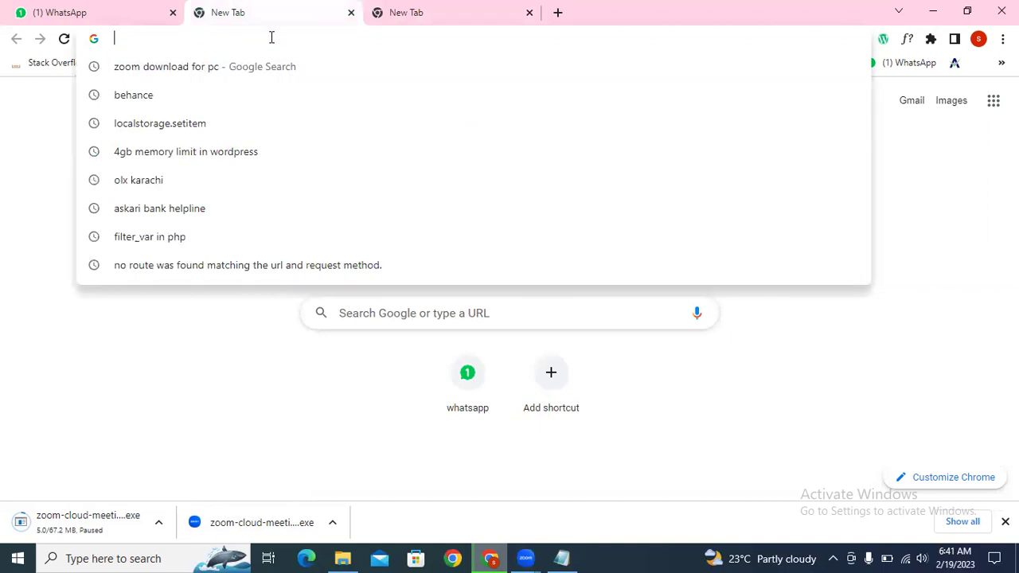
pyautogui.write('xampp')
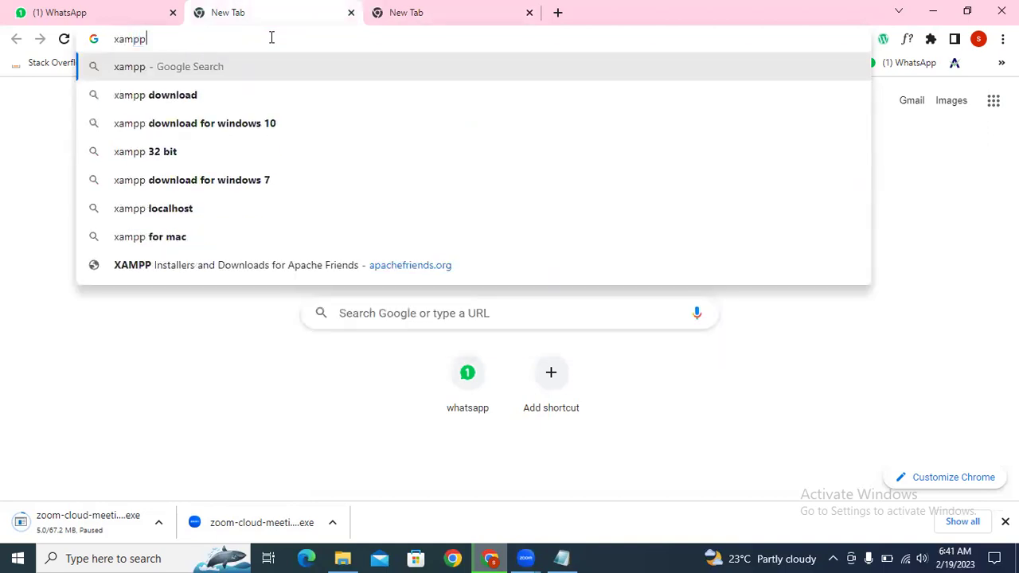
pyautogui.press('Down')
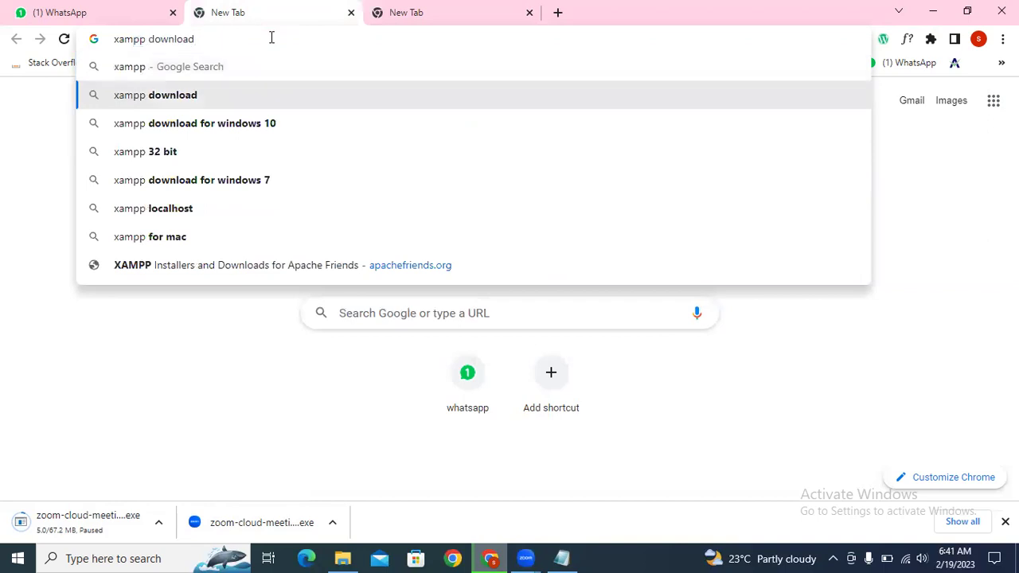
pyautogui.press('Return')
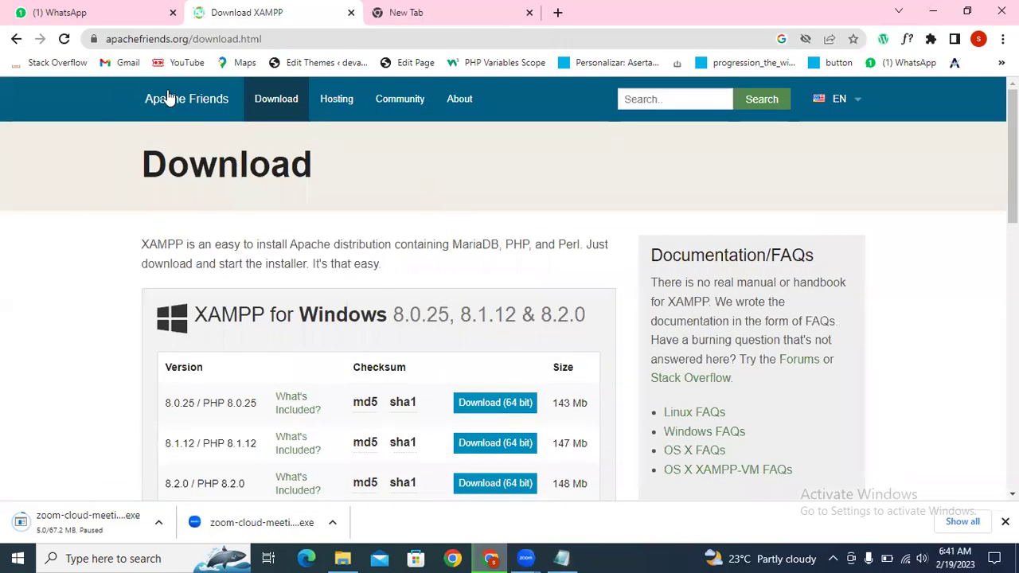
pyautogui.scroll(-2, 468, 206)
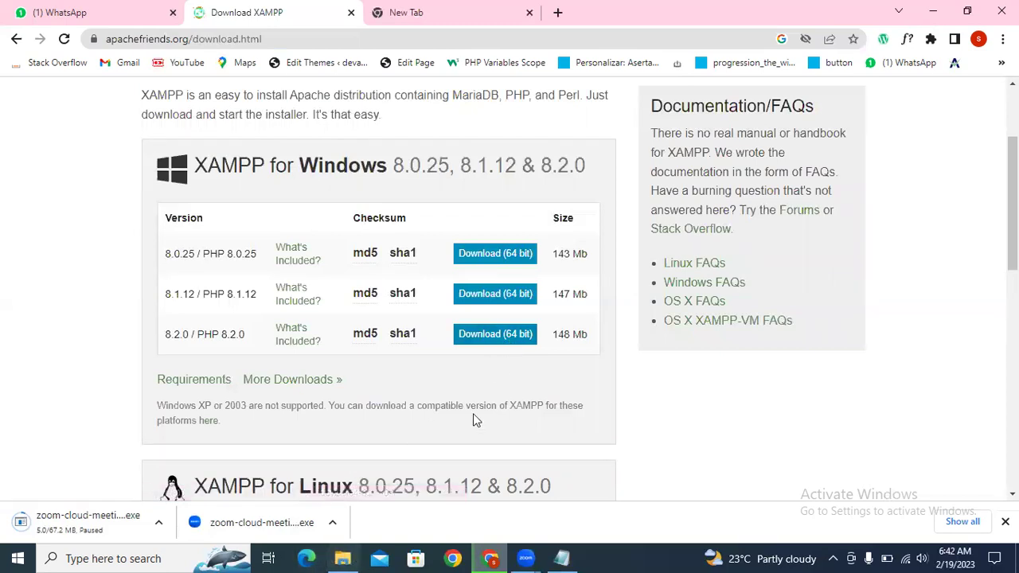
# Step: Browse in File Explorer from This PC through Local Disk (C:) and xampp to htdocs
pyautogui.click(343, 558)
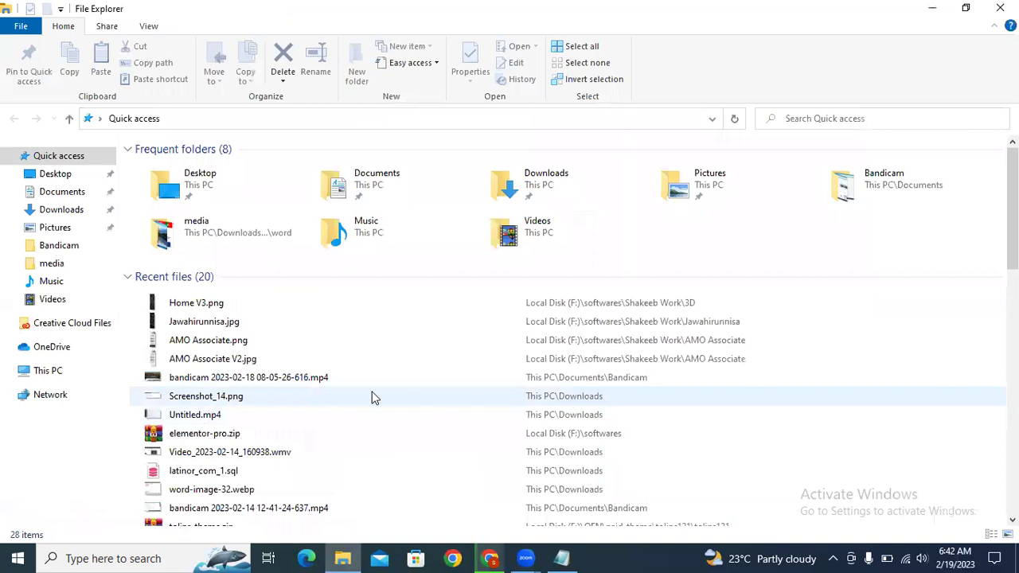
pyautogui.click(56, 373)
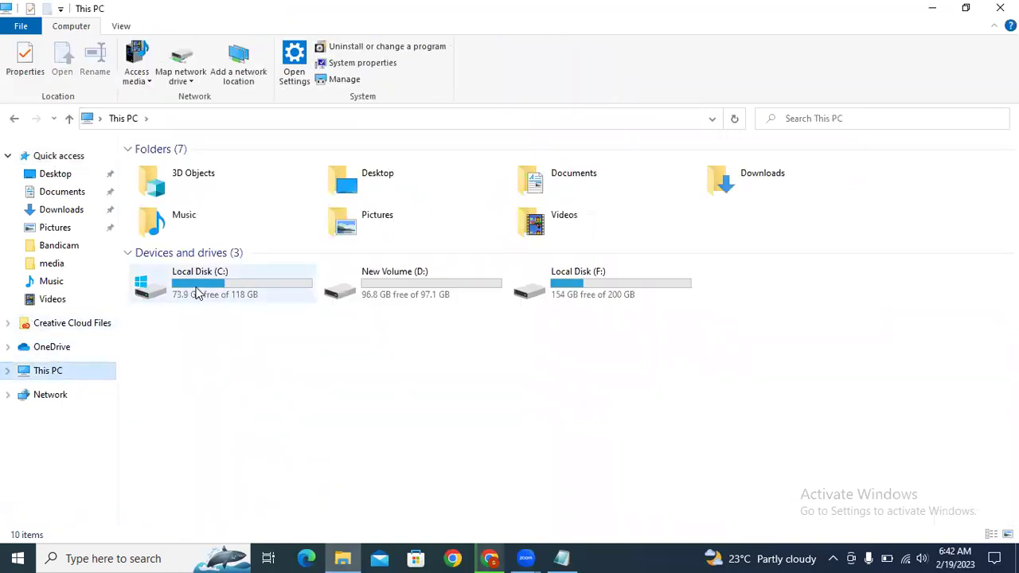
pyautogui.doubleClick(196, 294)
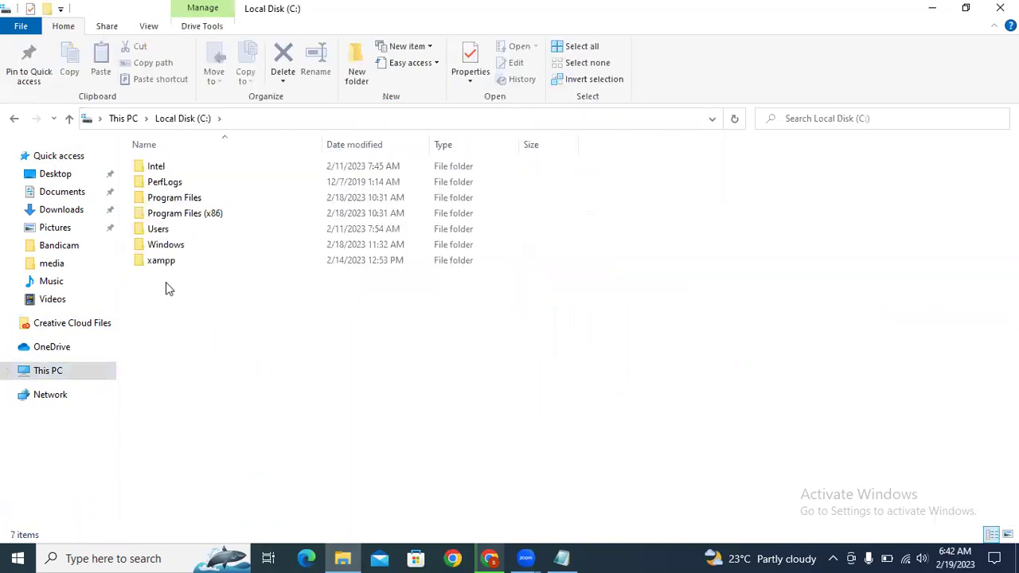
pyautogui.doubleClick(164, 261)
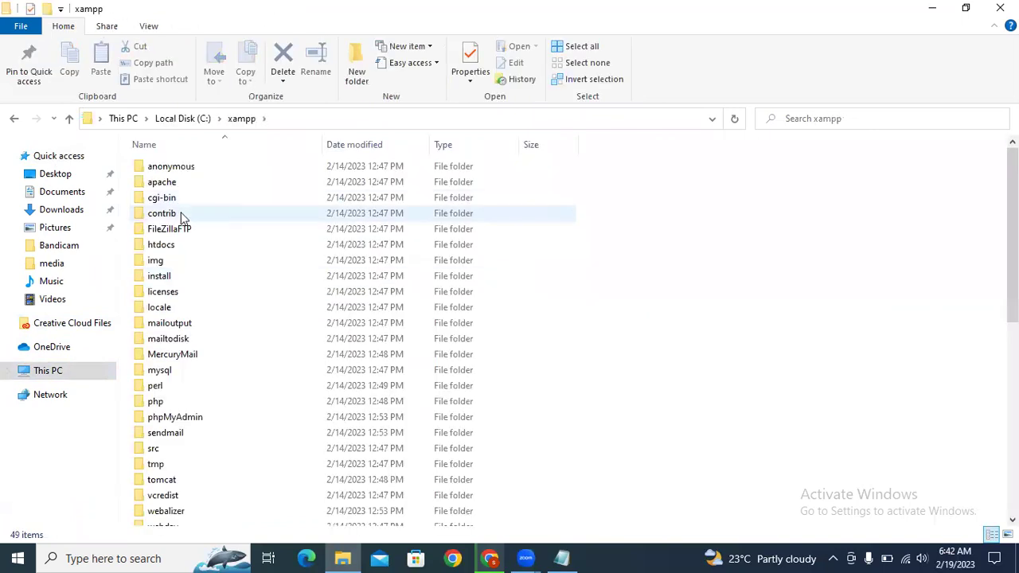
pyautogui.doubleClick(191, 245)
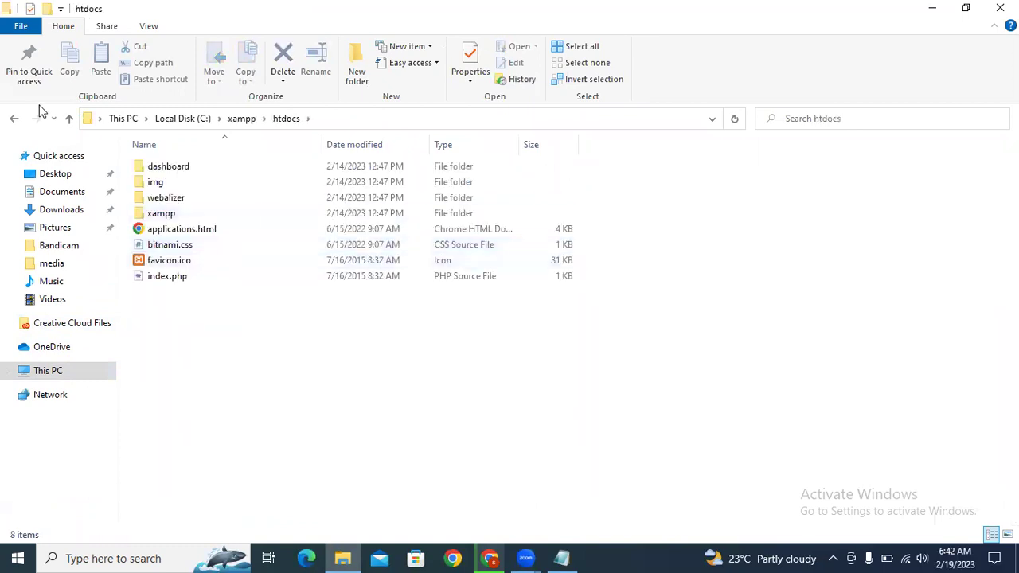
pyautogui.click(69, 118)
# Step: After checking the XAMPP download page, reopen C:\xampp\htdocs in File Explorer
pyautogui.hotkey('alt', 'Tab')
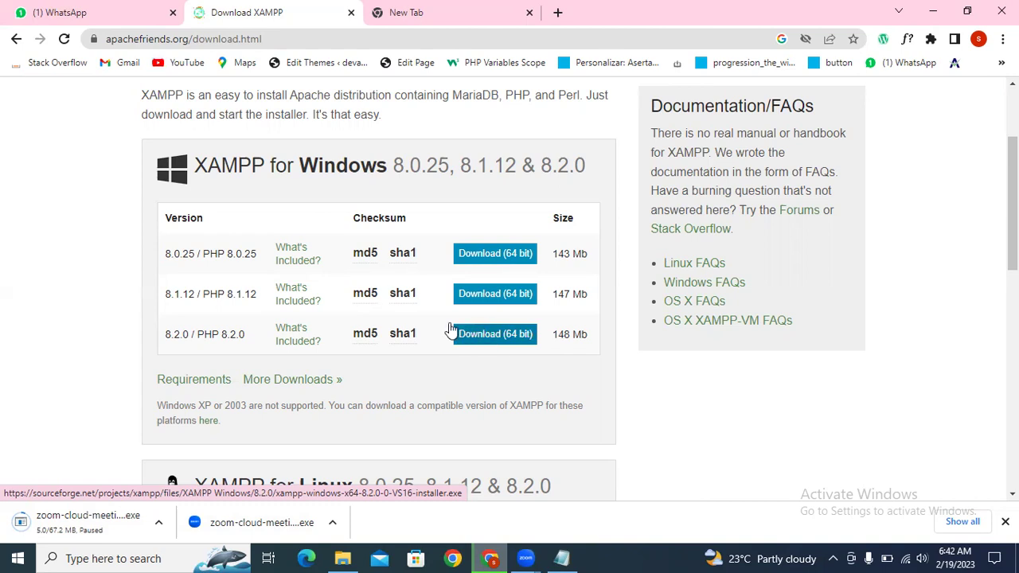
pyautogui.hotkey('alt', 'Tab')
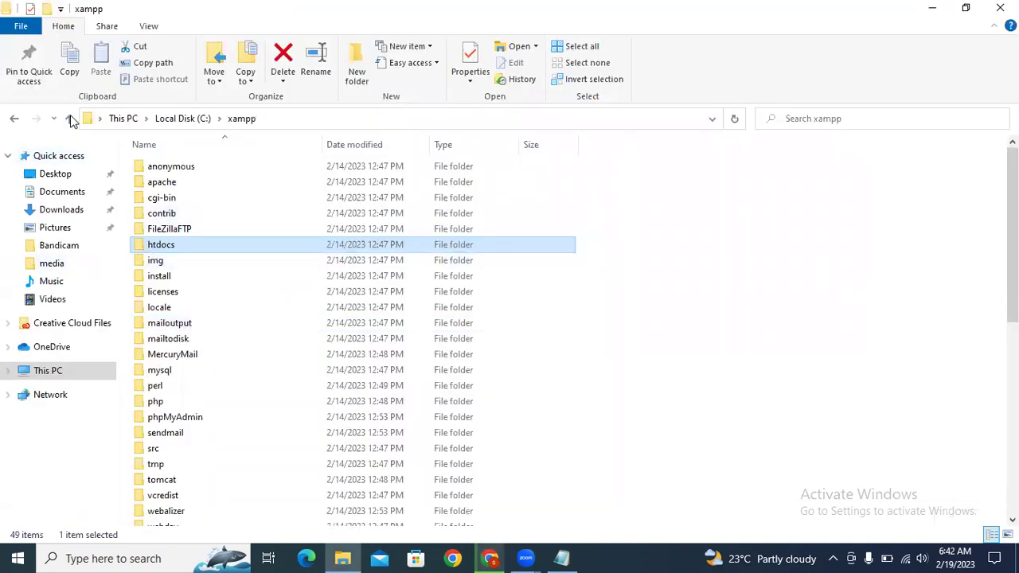
pyautogui.click(69, 118)
pyautogui.doubleClick(203, 261)
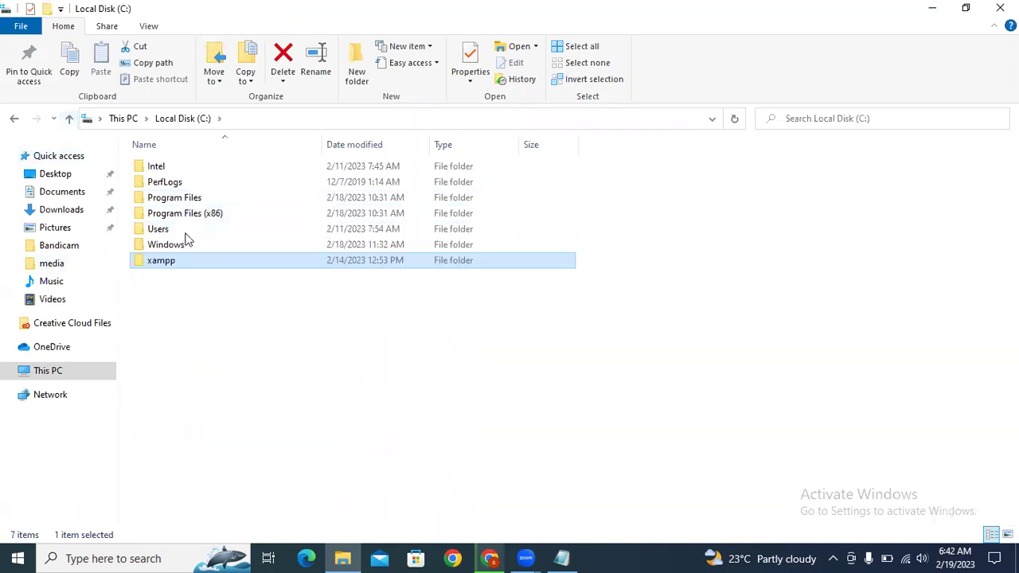
pyautogui.doubleClick(212, 244)
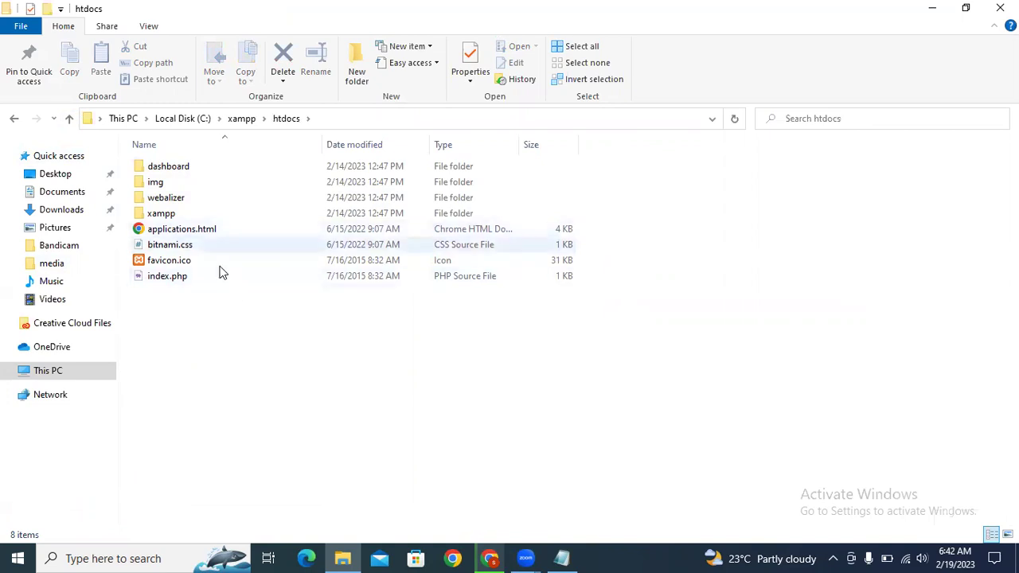
# Step: Append '( done)' after '->' on the Notepad to-do line about installing Xampp
pyautogui.hotkey('alt', 'Tab')
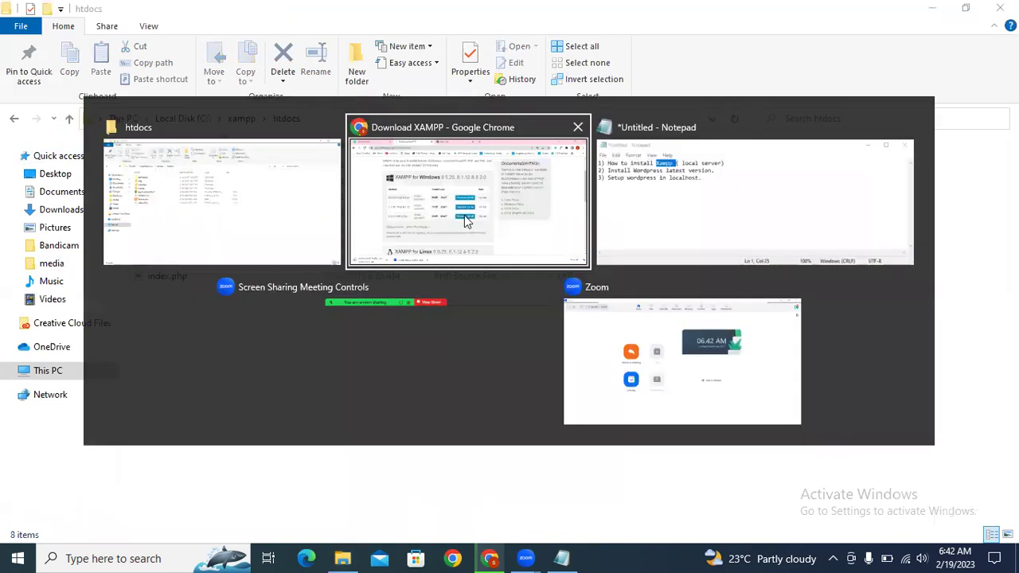
pyautogui.click(465, 215)
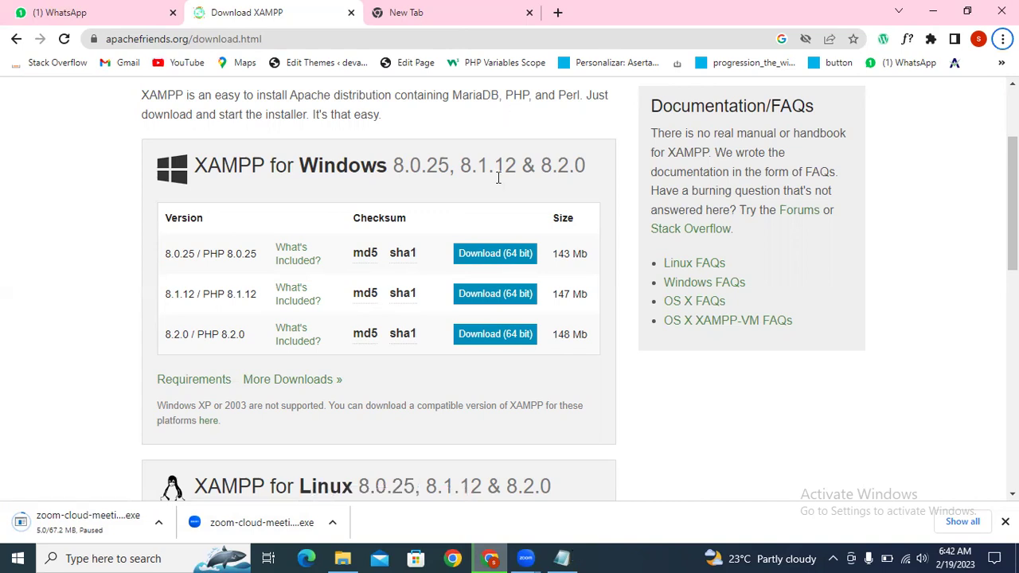
pyautogui.hotkey('alt', 'Tab')
pyautogui.write('( dibne')
pyautogui.press('BackSpace')
pyautogui.press('BackSpace')
pyautogui.press('BackSpace')
pyautogui.press('BackSpace')
pyautogui.write('obe')
pyautogui.write(')')
pyautogui.press('BackSpace')
pyautogui.press('BackSpace')
pyautogui.press('BackSpace')
pyautogui.write('ne)')
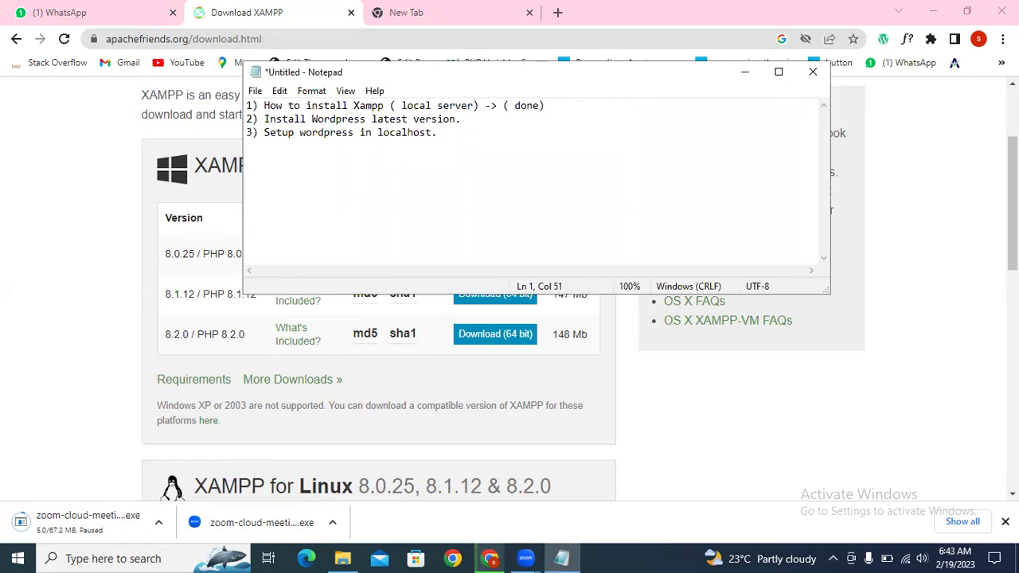
pyautogui.doubleClick(347, 118)
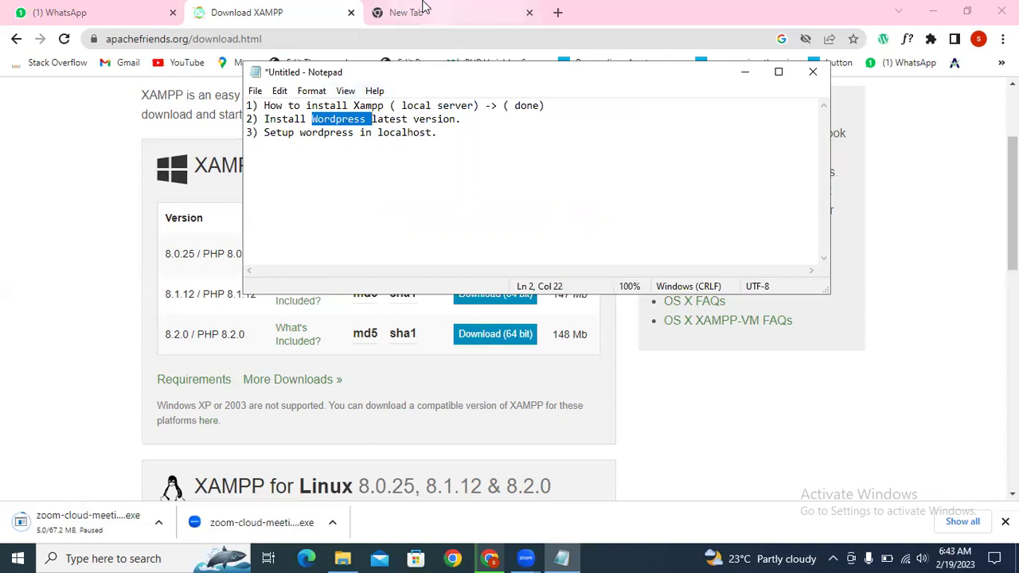
pyautogui.click(424, 9)
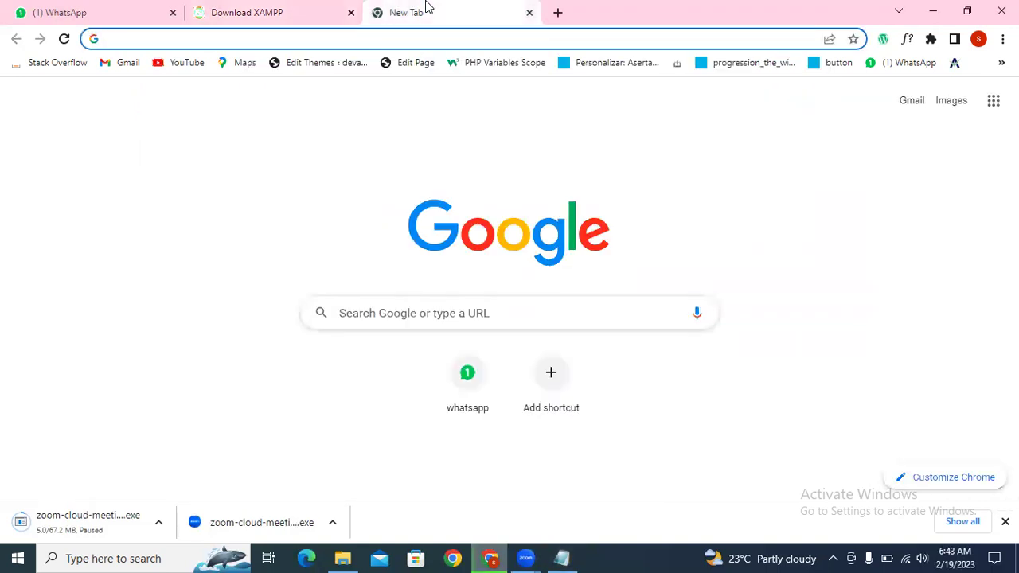
# Step: Search 'wordpress', open WordPress.org's download page and download WordPress 6.1.1
pyautogui.write('wordprss')
pyautogui.press('Down')
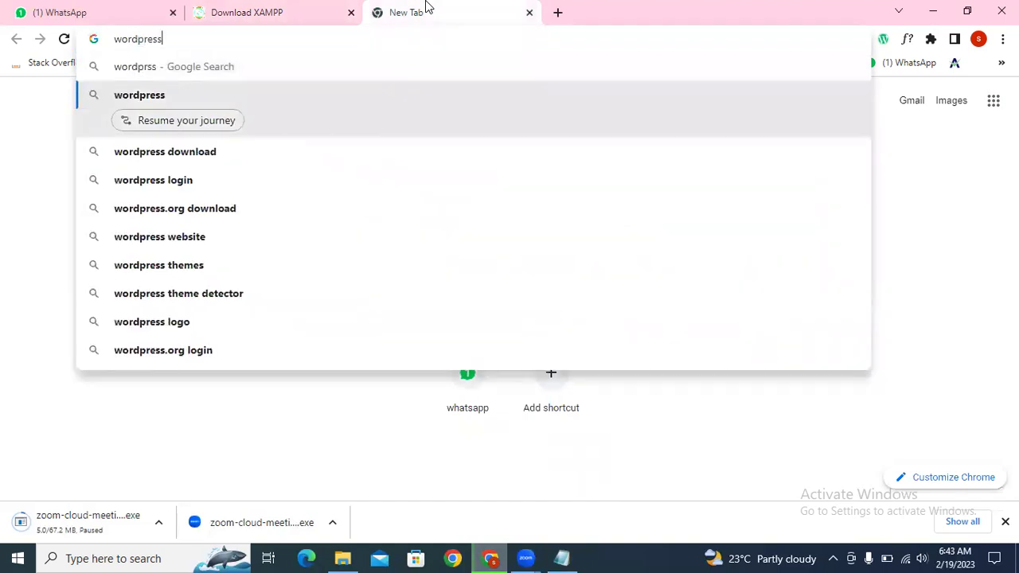
pyautogui.press('Return')
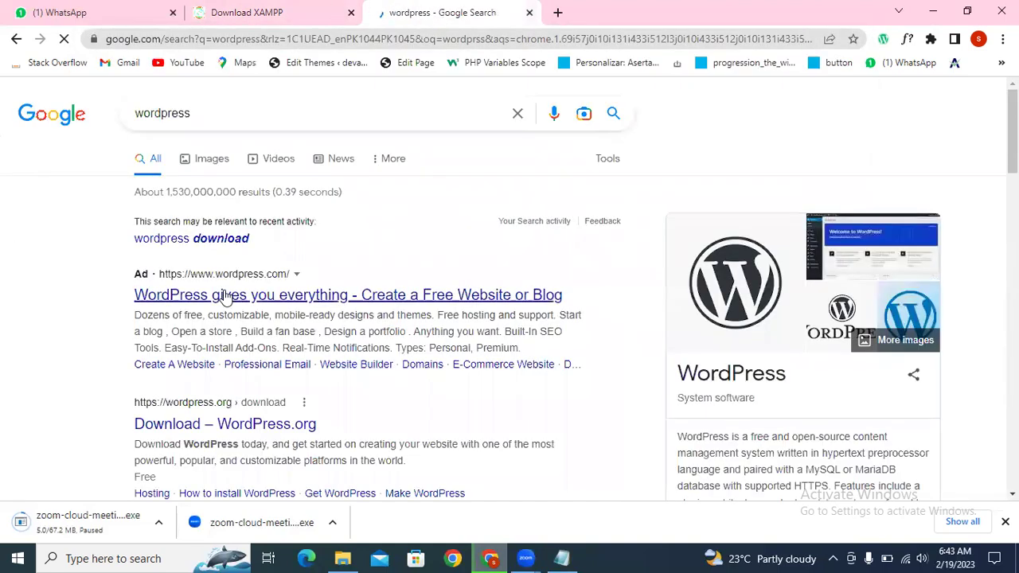
pyautogui.scroll(-1, 330, 259)
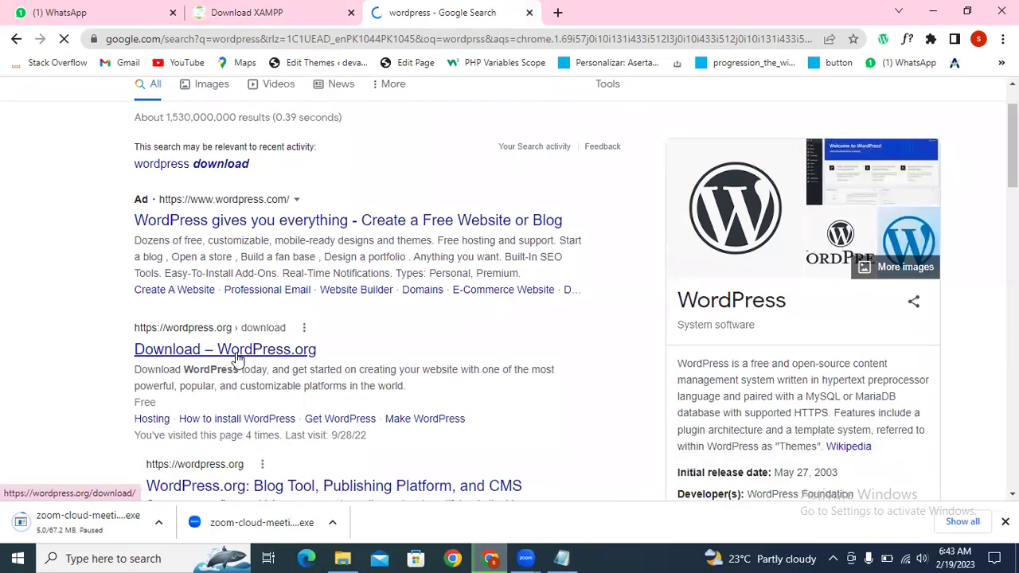
pyautogui.click(230, 352)
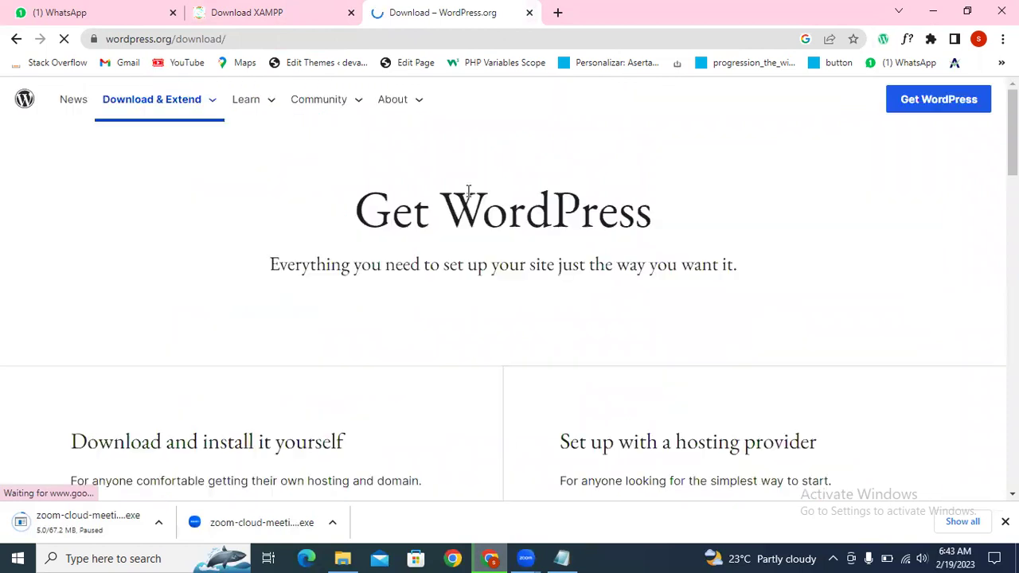
pyautogui.scroll(-3, 555, 282)
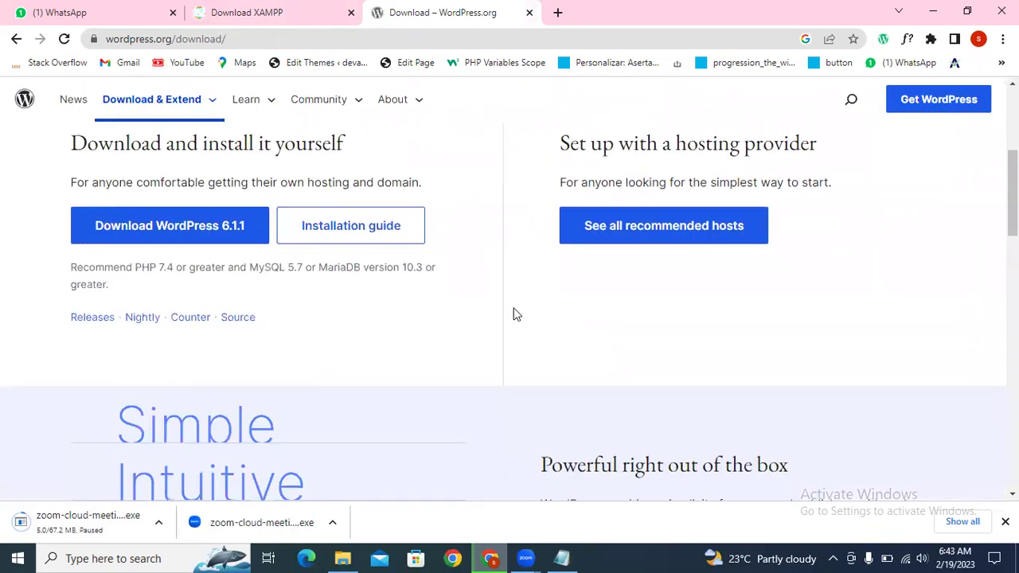
pyautogui.scroll(1, 318, 321)
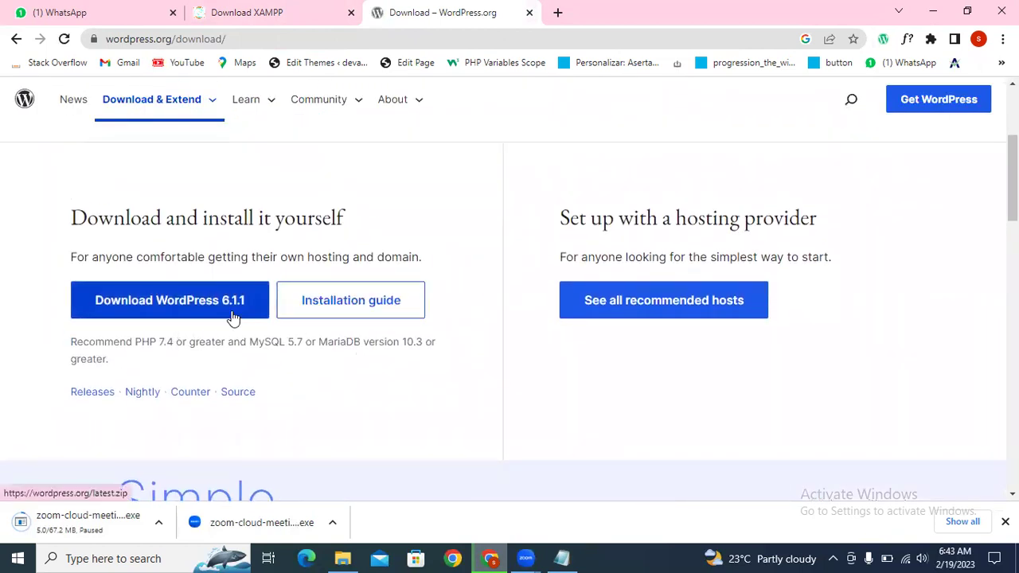
pyautogui.click(171, 309)
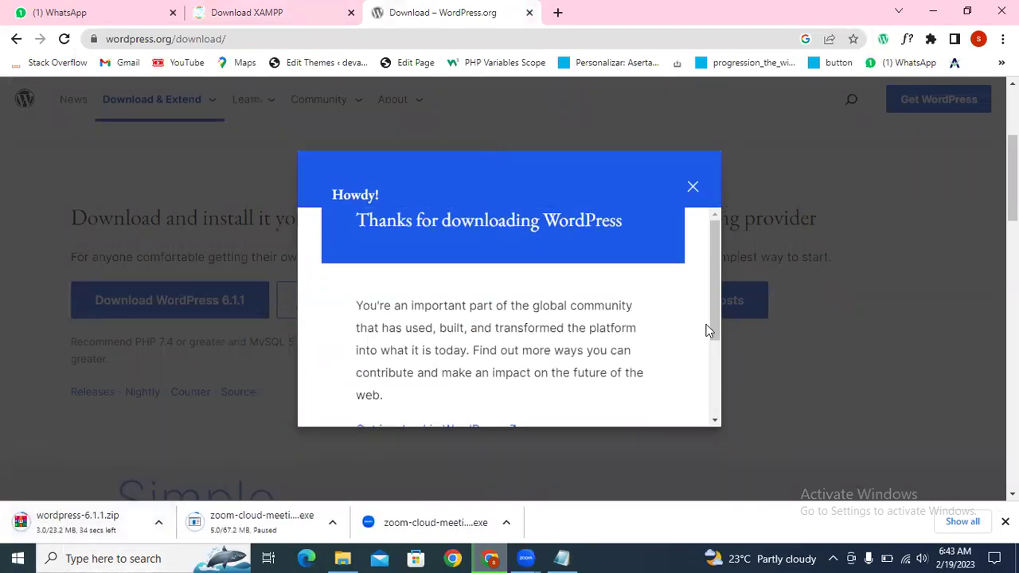
pyautogui.click(693, 188)
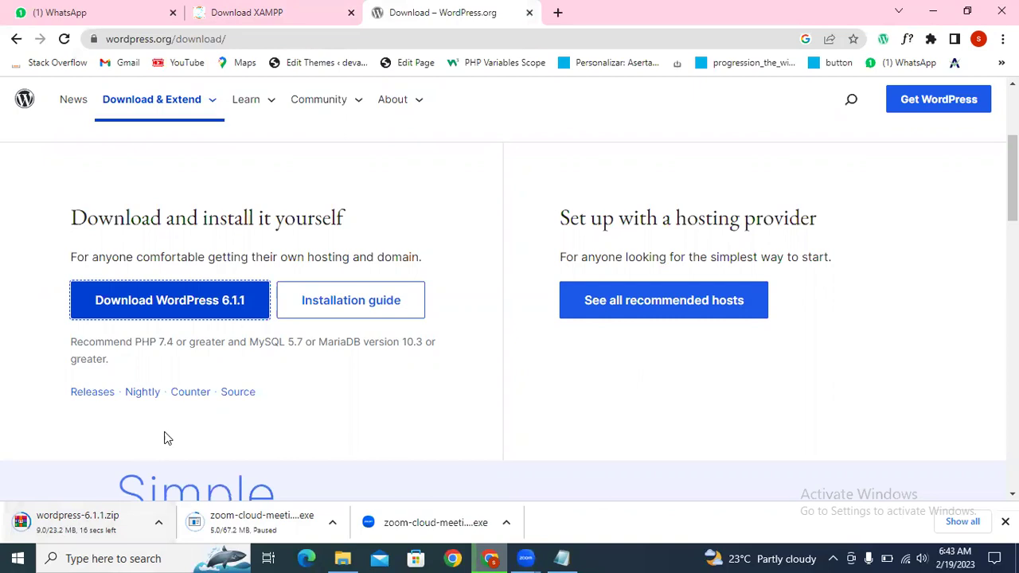
# Step: Review the to-do item about setting up WordPress, then minimize Notepad
pyautogui.click(562, 557)
pyautogui.click(472, 121)
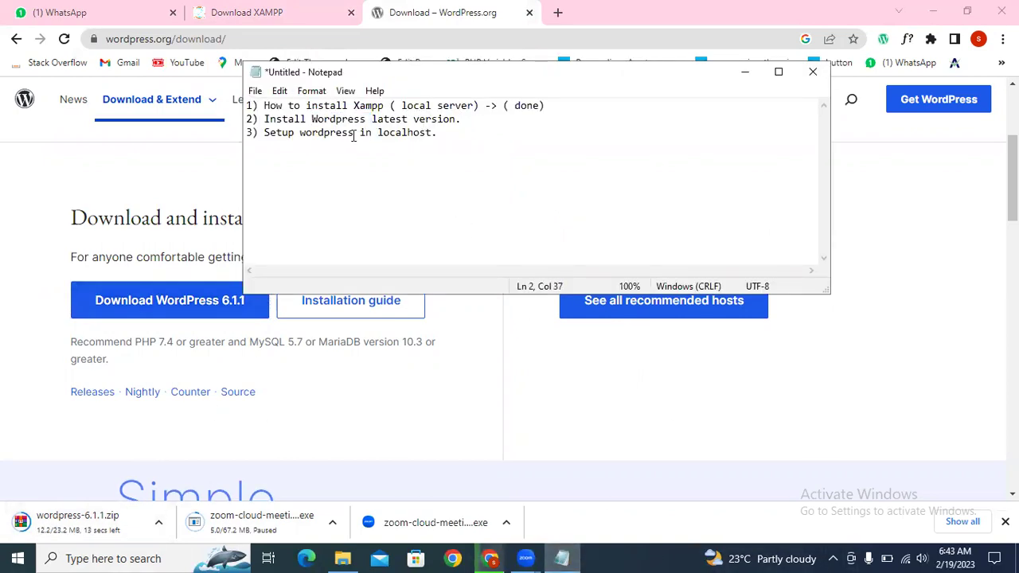
pyautogui.moveTo(271, 132); pyautogui.dragTo(464, 131)
pyautogui.click(450, 132)
pyautogui.click(538, 561)
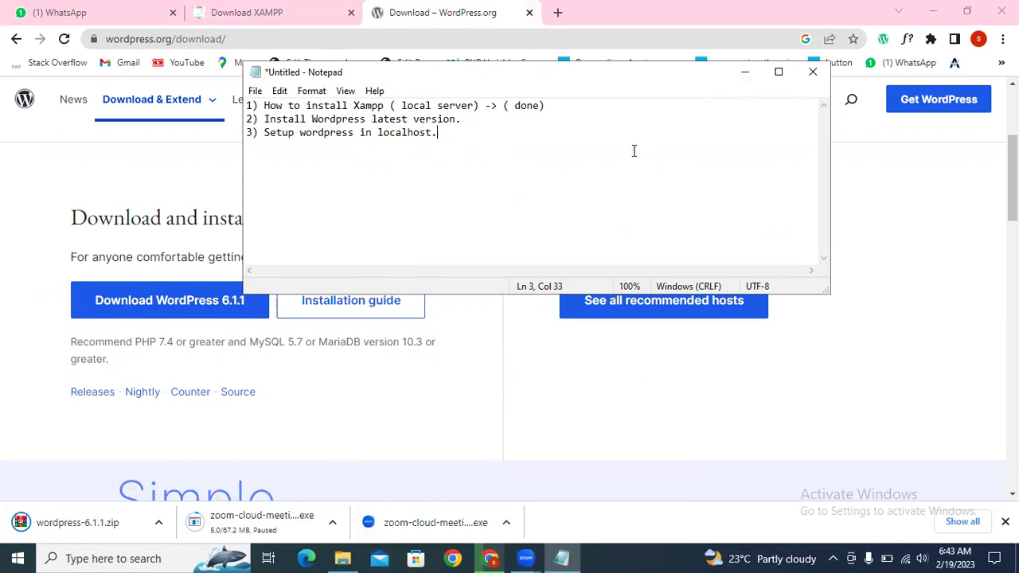
pyautogui.click(742, 75)
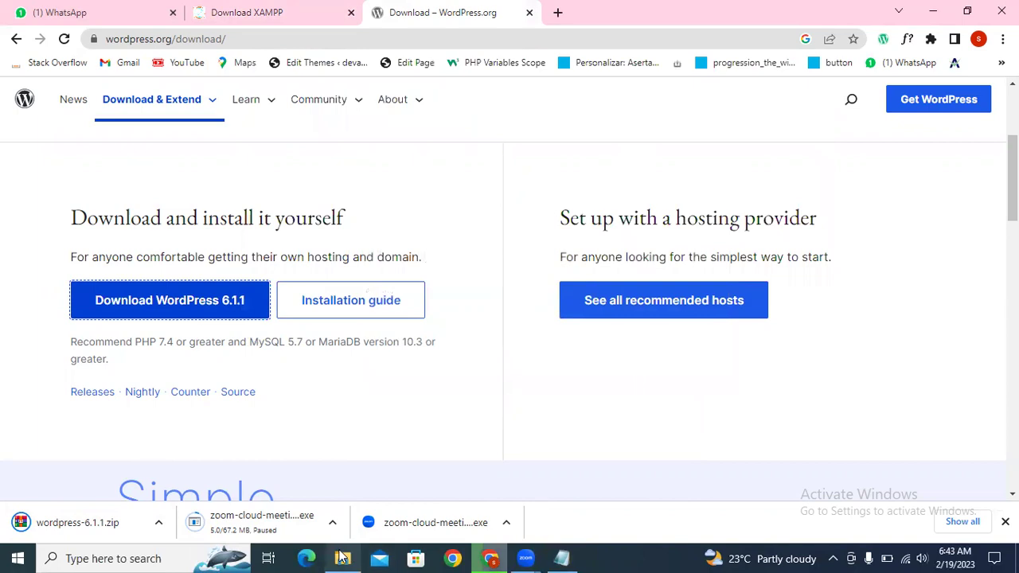
pyautogui.click(342, 558)
# Step: Cut wordpress-6.1.1.zip from the Downloads folder
pyautogui.click(60, 191)
pyautogui.click(56, 173)
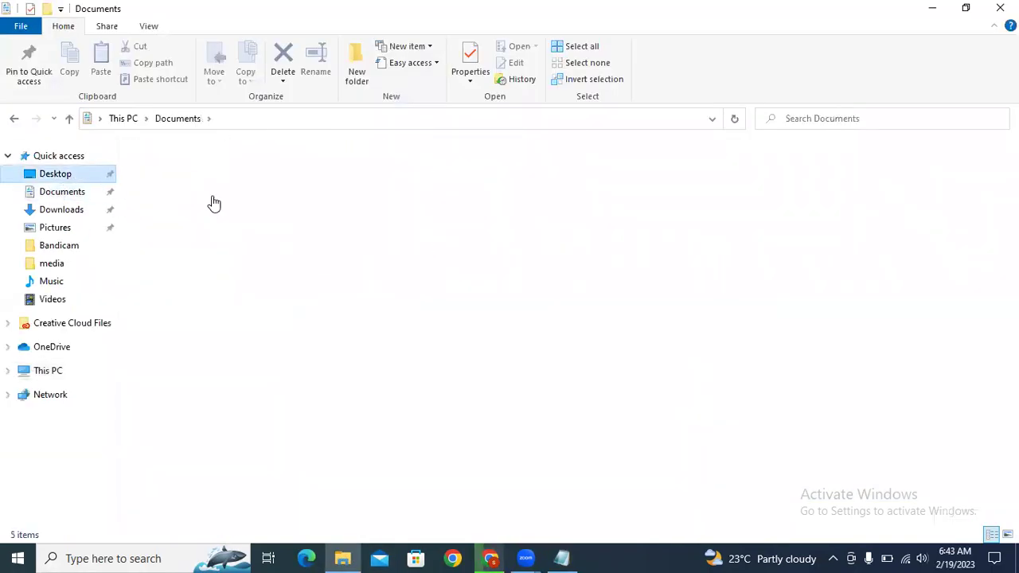
pyautogui.click(80, 209)
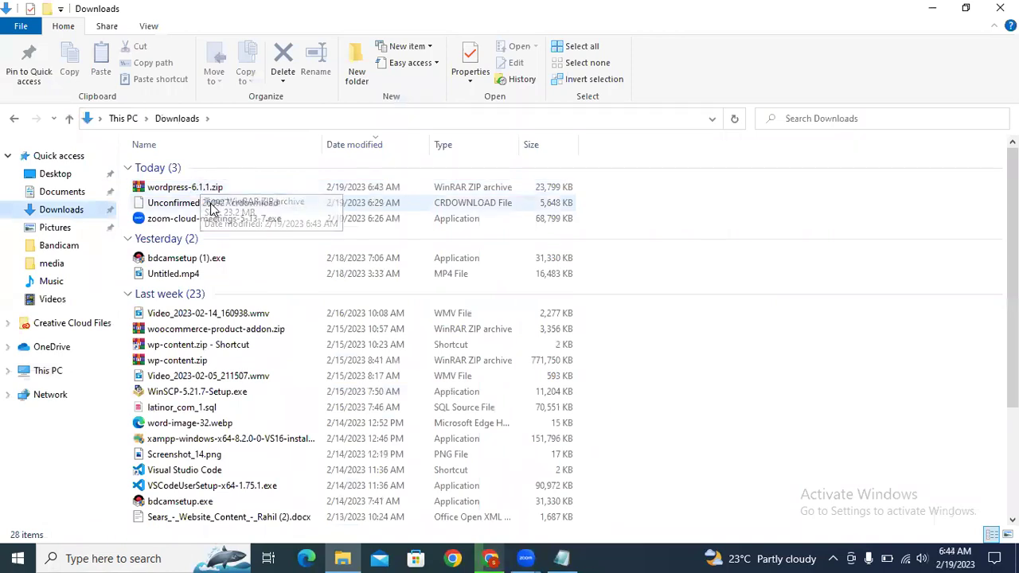
pyautogui.hotkey('alt', 'Tab')
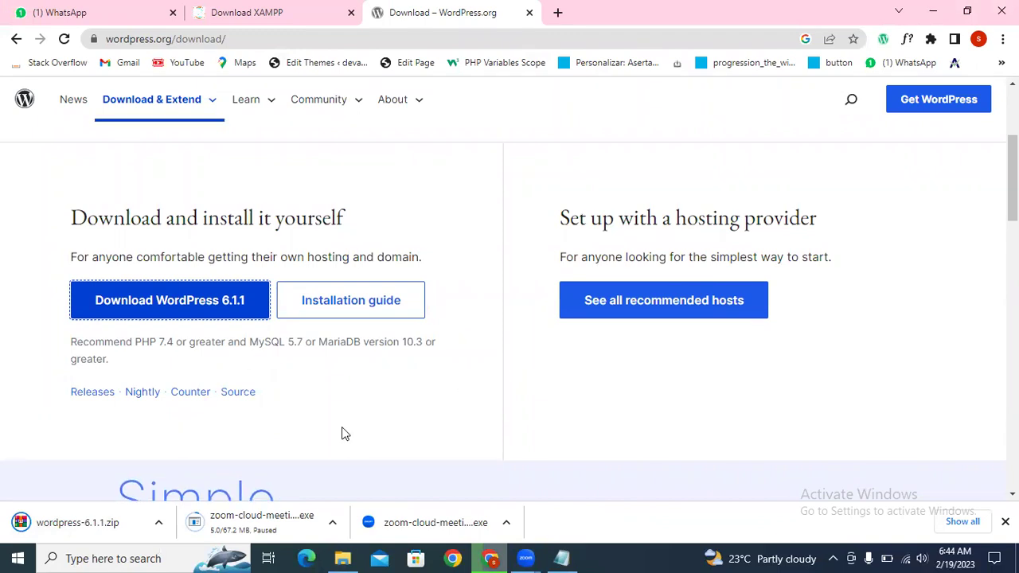
pyautogui.hotkey('alt', 'Tab')
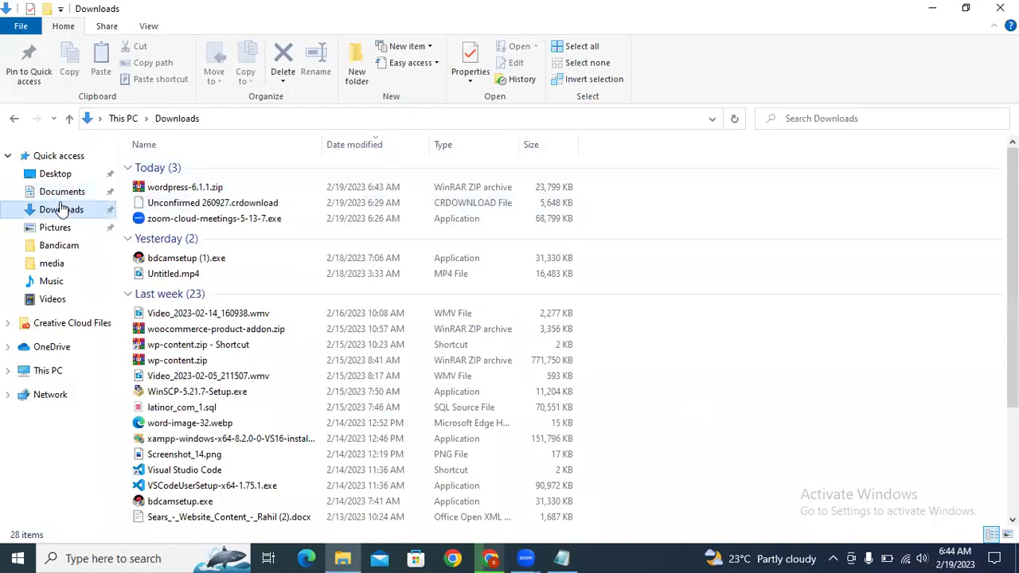
pyautogui.click(64, 209)
pyautogui.click(214, 187)
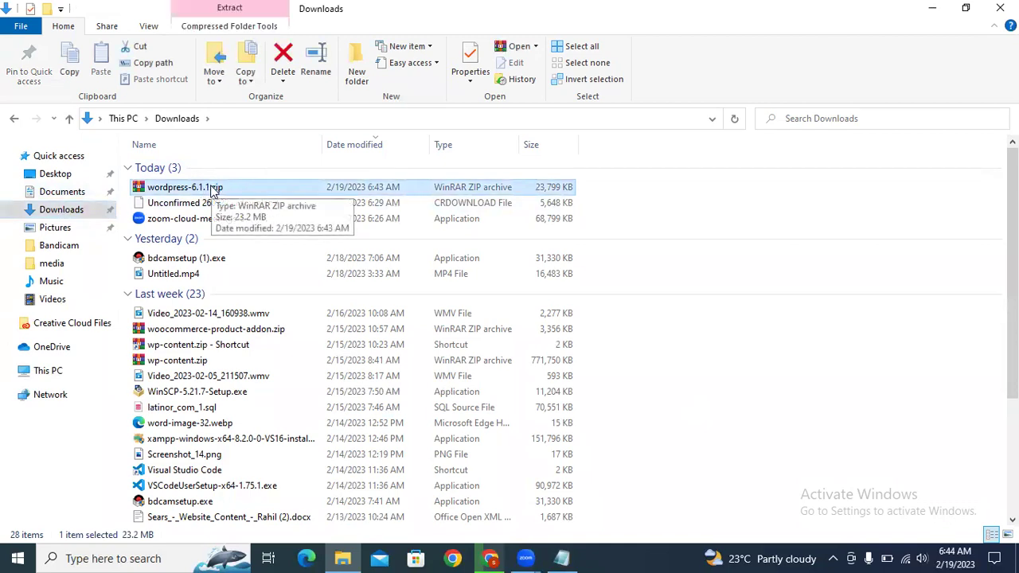
pyautogui.hotkey('ctrl', 'x')
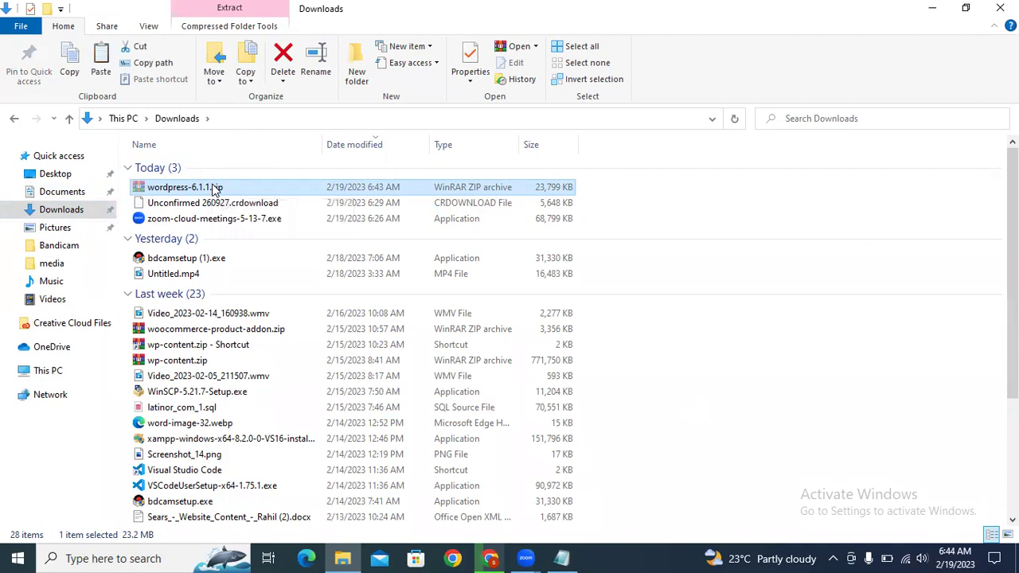
# Step: Navigate to C:\xampp\htdocs via This PC and Local Disk (C:)
pyautogui.click(49, 372)
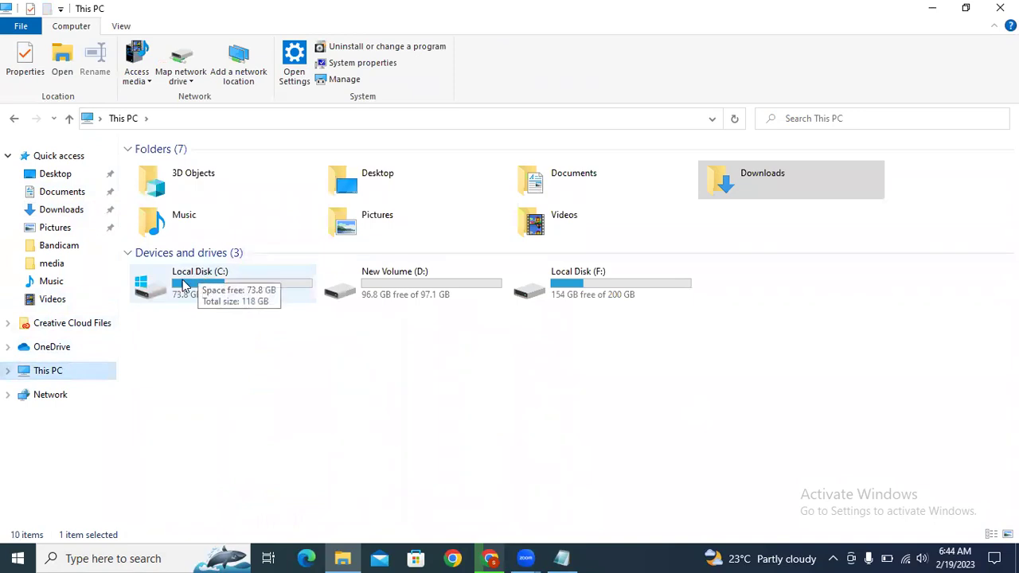
pyautogui.doubleClick(183, 283)
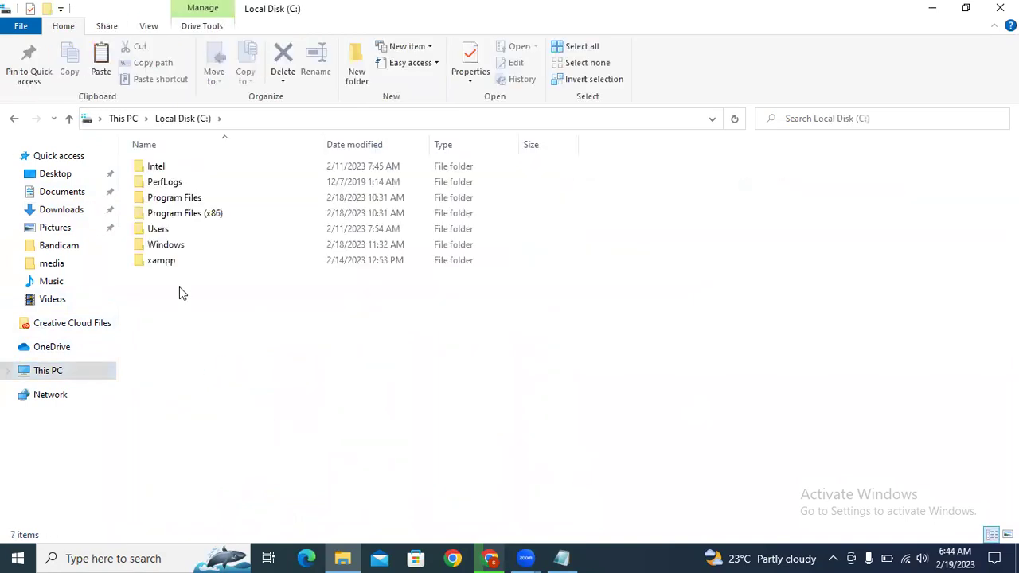
pyautogui.doubleClick(176, 263)
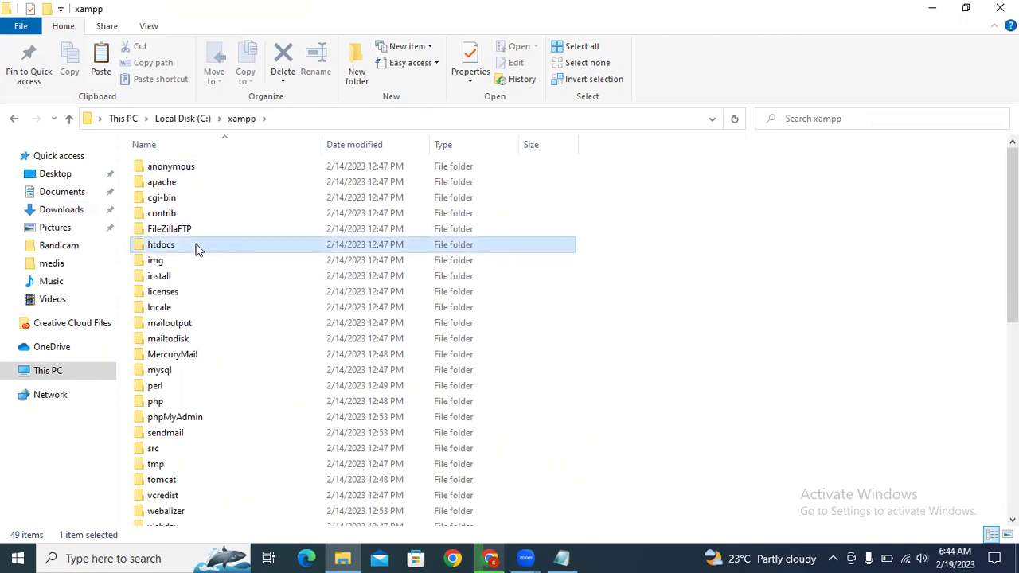
pyautogui.doubleClick(199, 247)
# Step: Paste the WordPress zip into htdocs, then pause the move stuck at 0%
pyautogui.hotkey('ctrl', 'v')
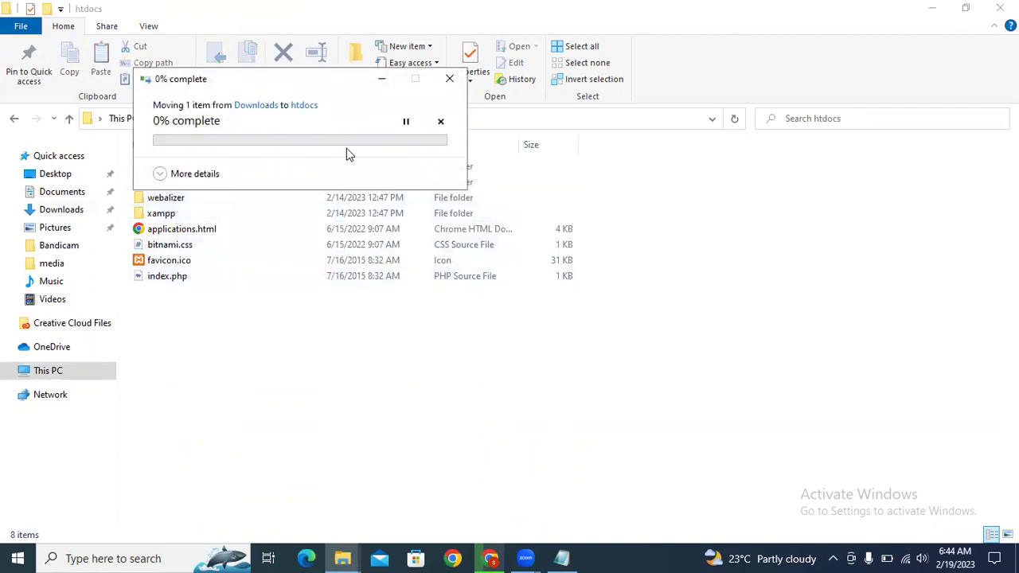
pyautogui.moveTo(332, 88); pyautogui.dragTo(564, 123)
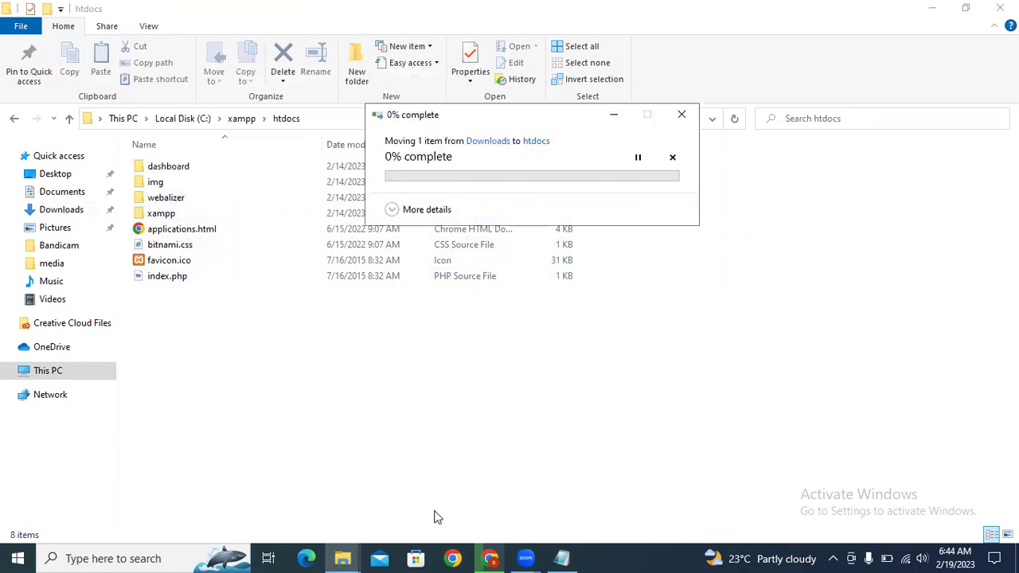
pyautogui.moveTo(342, 558)
pyautogui.click(276, 505)
pyautogui.moveTo(581, 129); pyautogui.dragTo(562, 137)
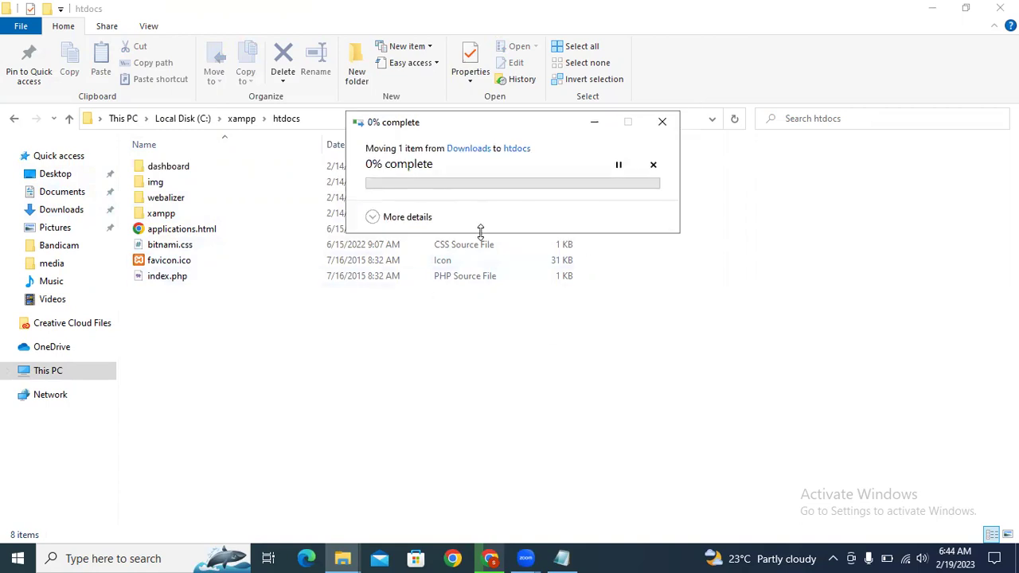
pyautogui.click(618, 166)
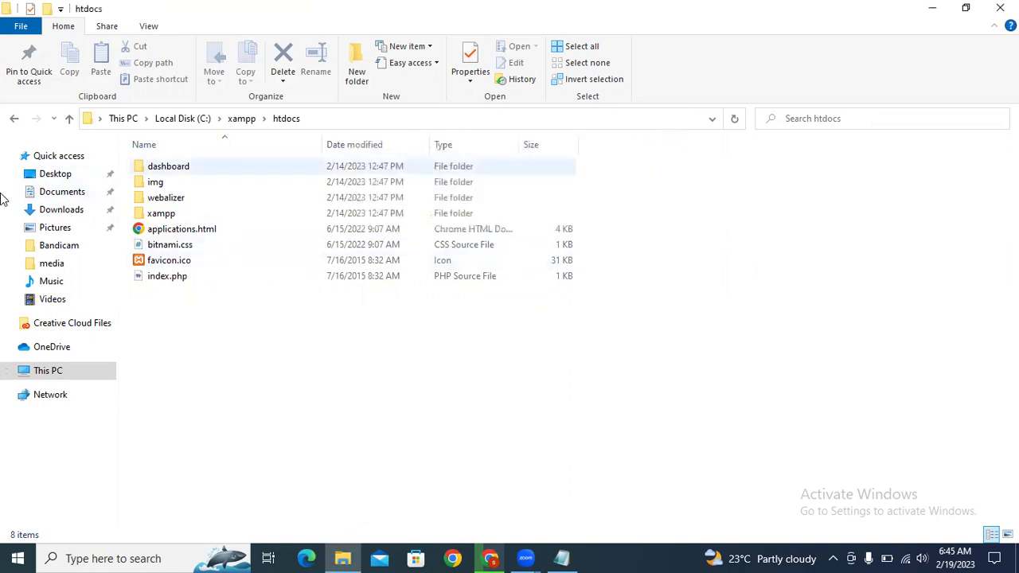
# Step: Delete the failed wordpress-6.1.1.zip from the Downloads folder
pyautogui.click(53, 189)
pyautogui.click(53, 176)
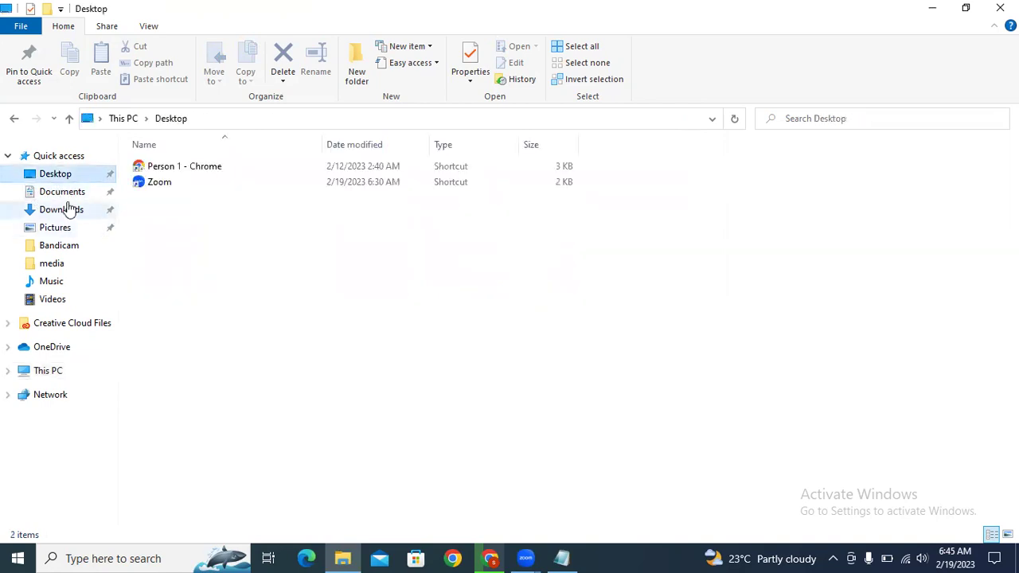
pyautogui.click(63, 209)
pyautogui.click(235, 192)
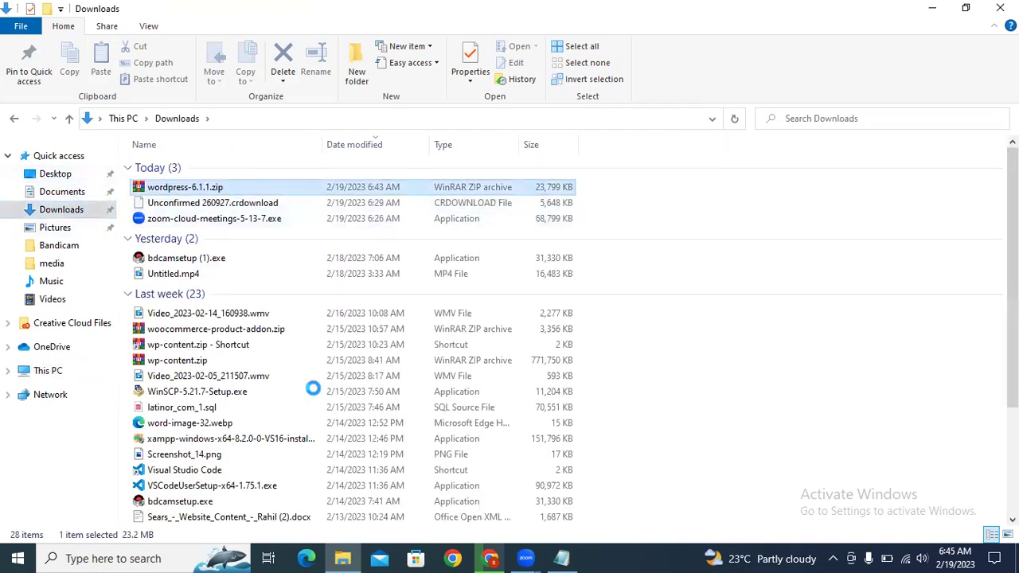
pyautogui.click(490, 558)
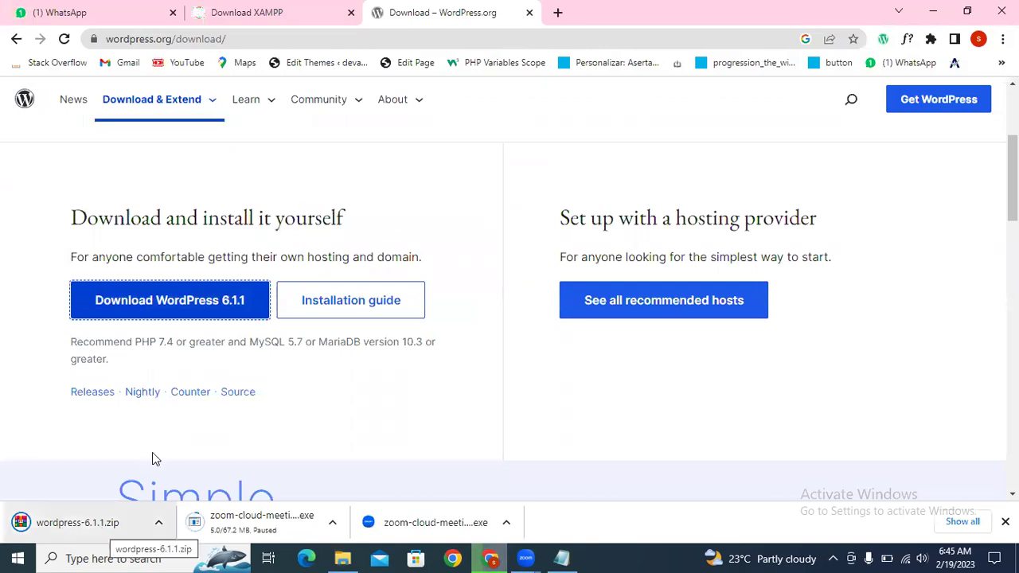
pyautogui.scroll(-2, 152, 457)
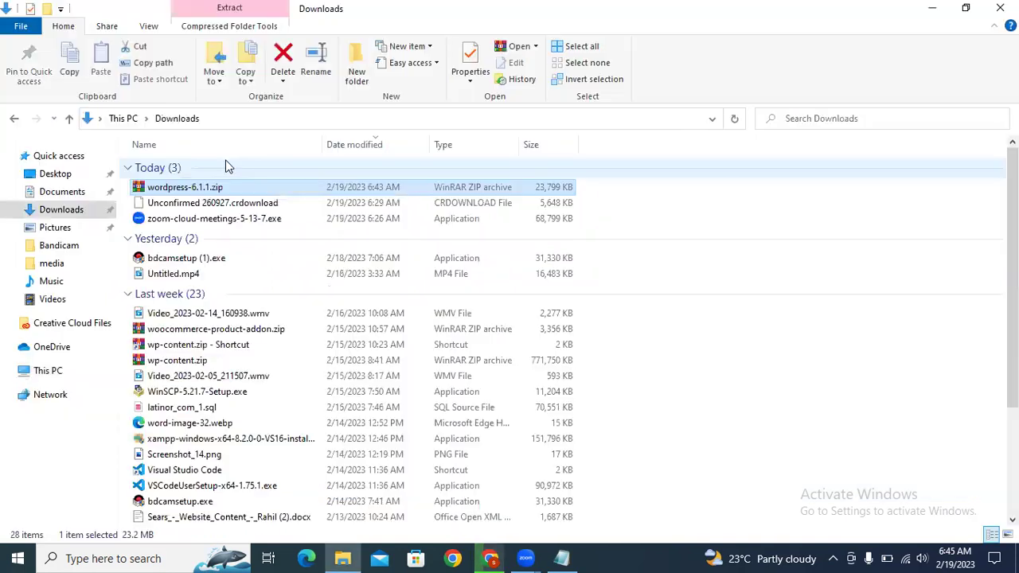
pyautogui.click(195, 186)
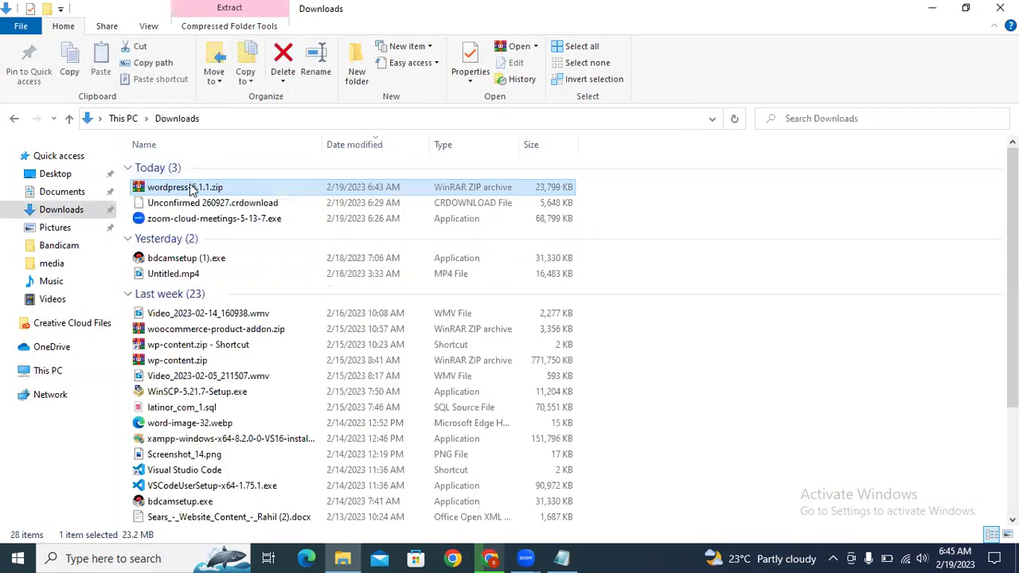
pyautogui.press('Delete')
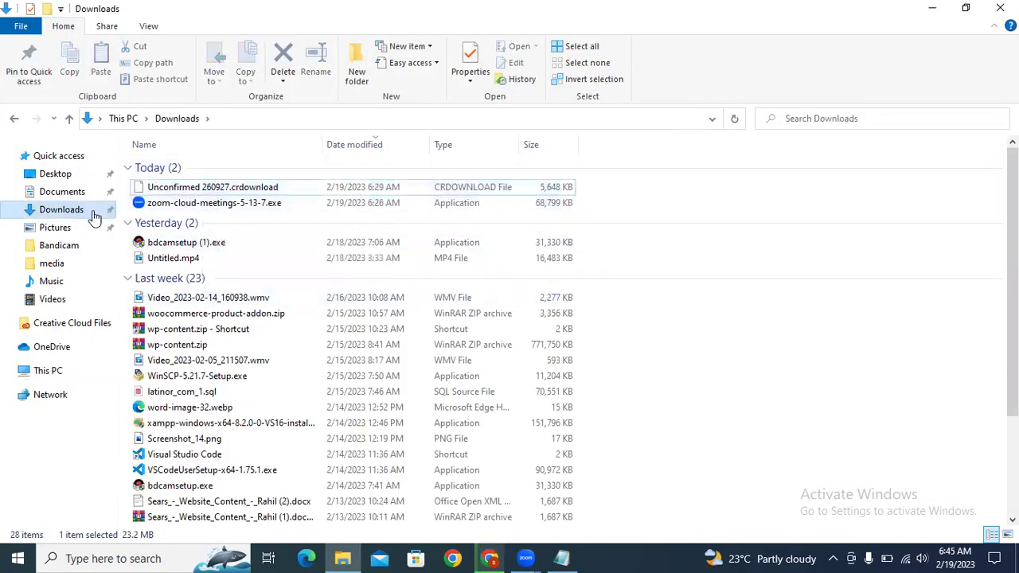
pyautogui.click(75, 211)
# Step: Download WordPress 6.1.1 again from wordpress.org and close the thank-you message
pyautogui.hotkey('alt', 'Tab')
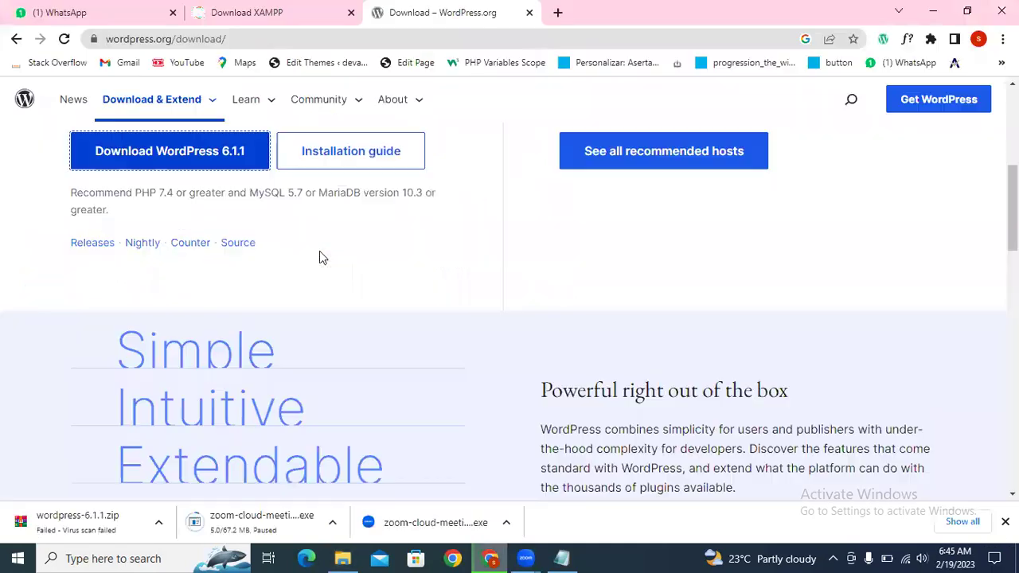
pyautogui.click(159, 523)
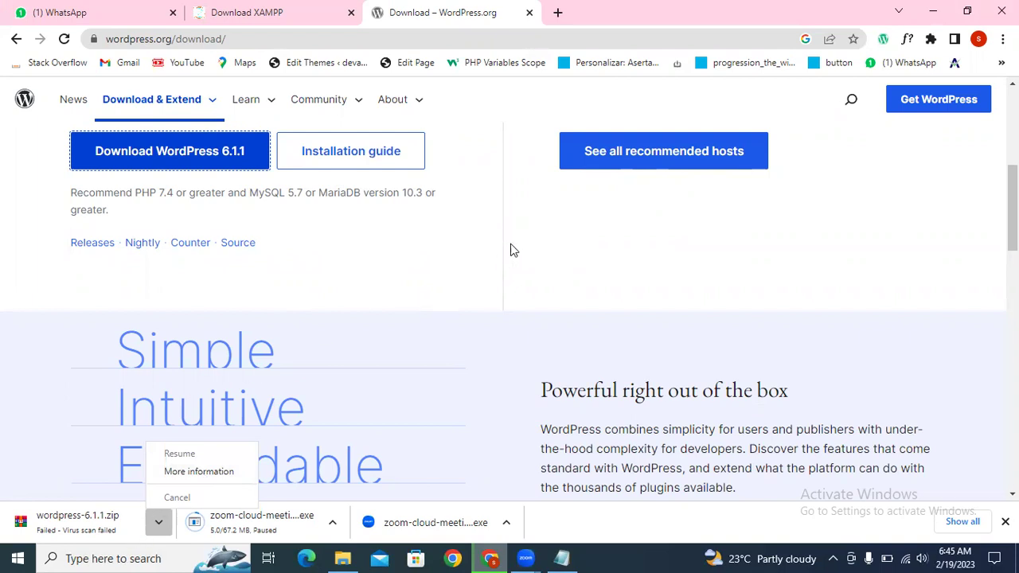
pyautogui.click(430, 263)
pyautogui.scroll(1, 430, 266)
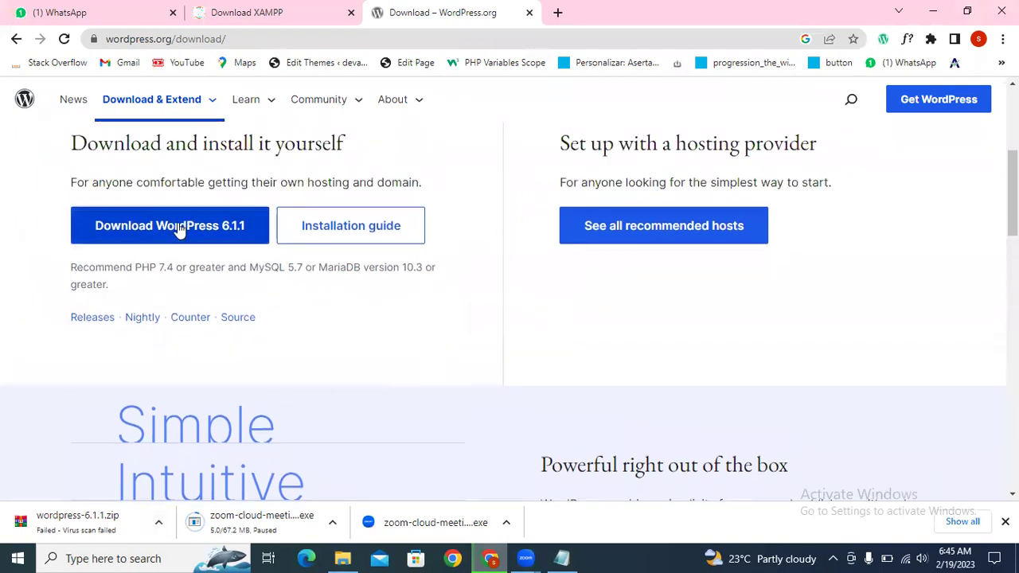
pyautogui.click(170, 229)
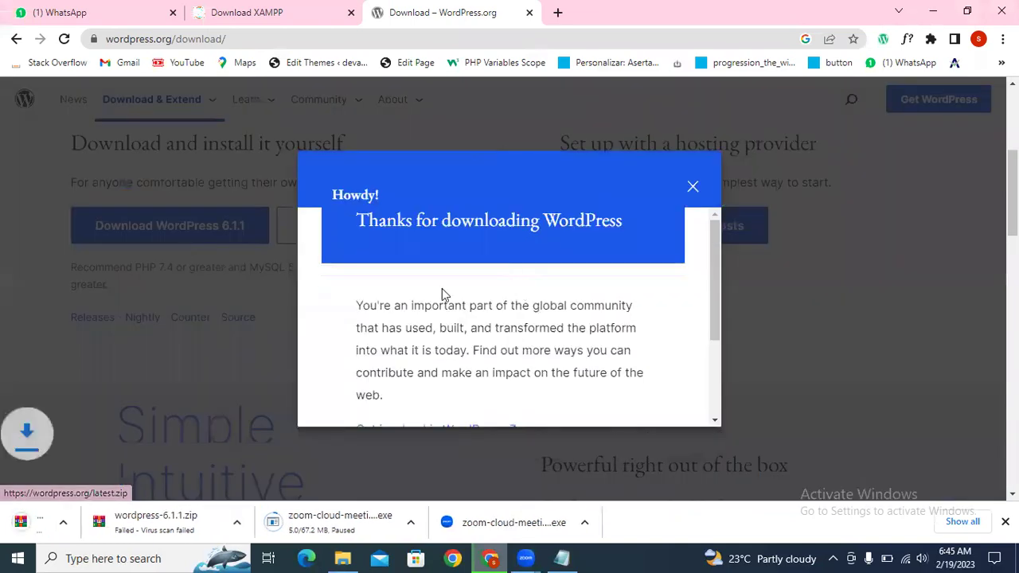
pyautogui.click(693, 188)
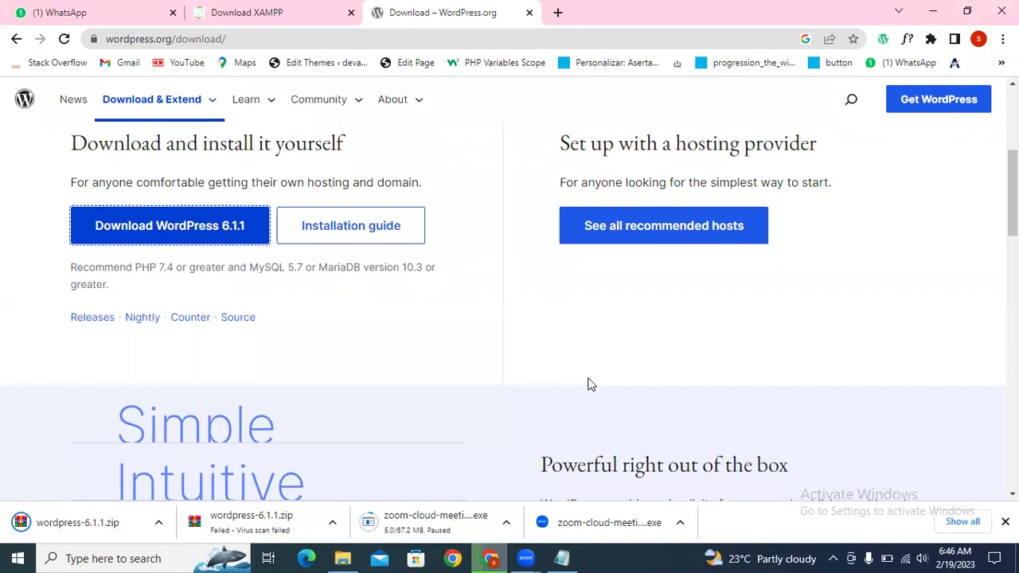
pyautogui.click(342, 558)
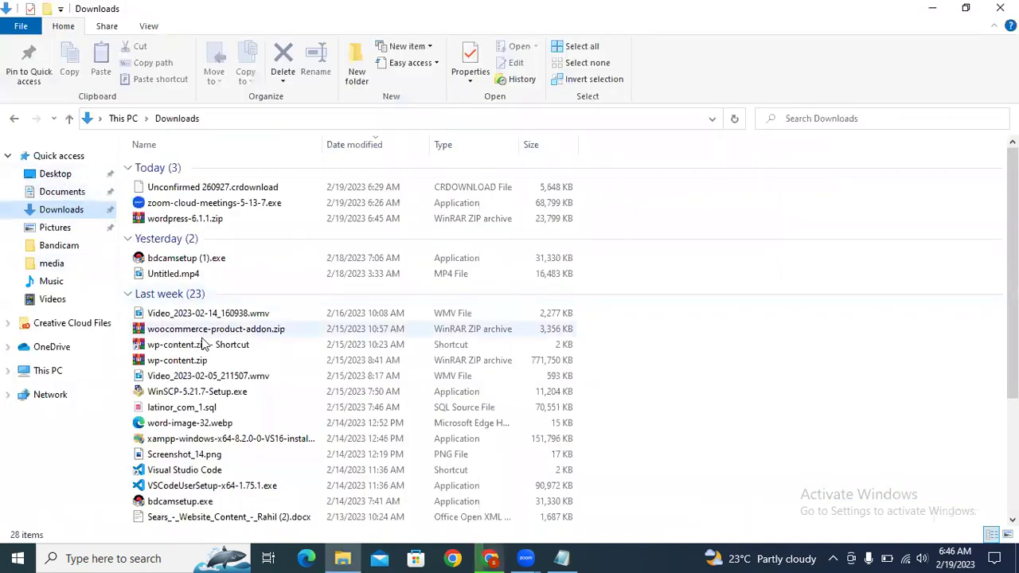
# Step: Select the re-downloaded 23,799 KB wordpress-6.1.1.zip in Downloads
pyautogui.scroll(-3, 294, 275)
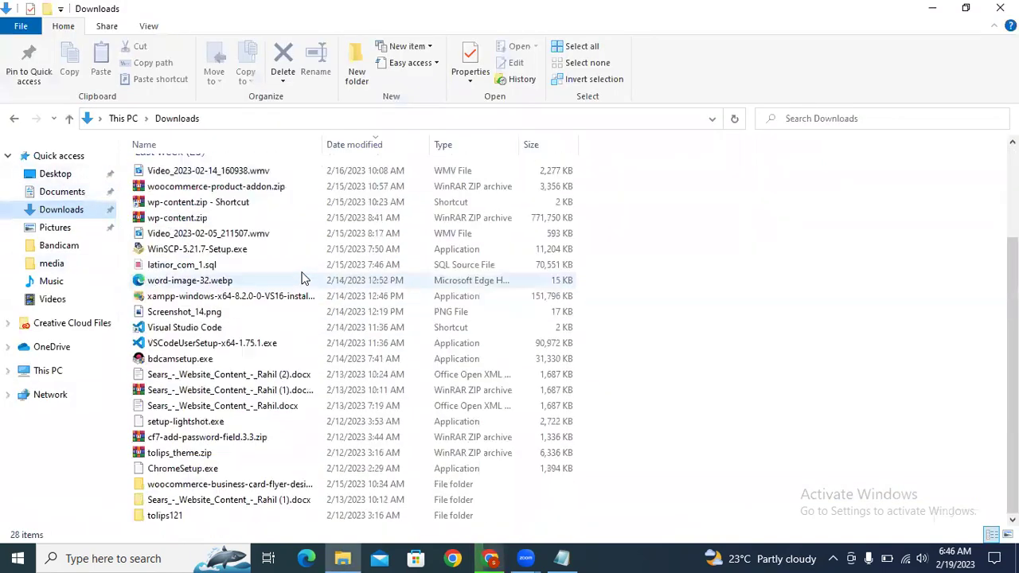
pyautogui.scroll(3, 300, 289)
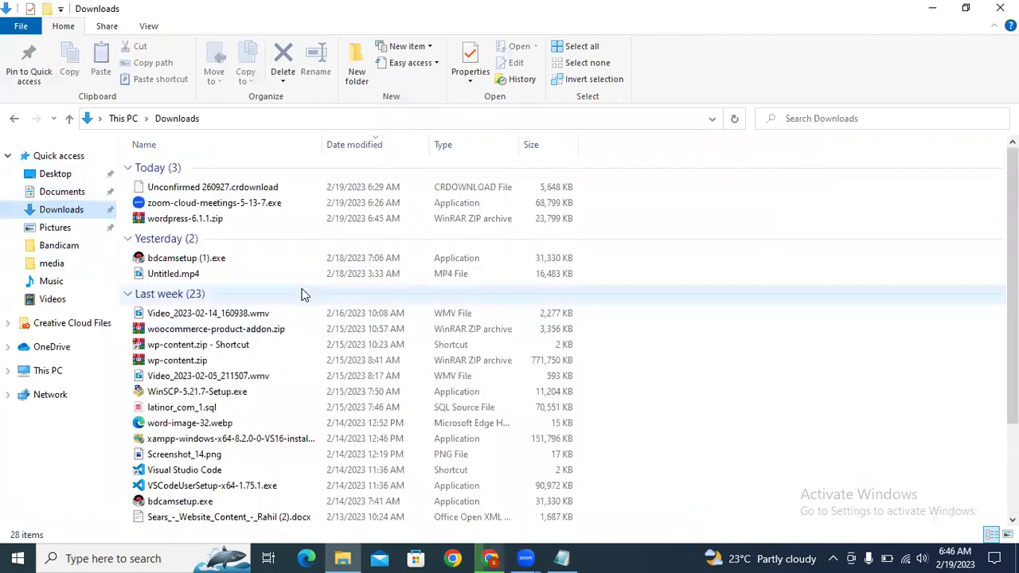
pyautogui.hotkey('alt', 'Tab')
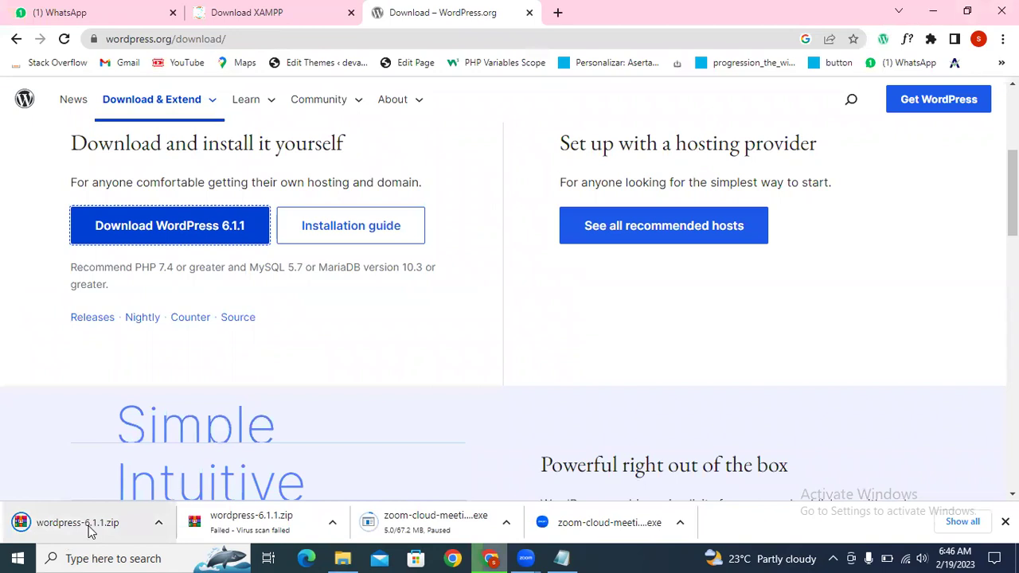
pyautogui.hotkey('alt', 'Tab')
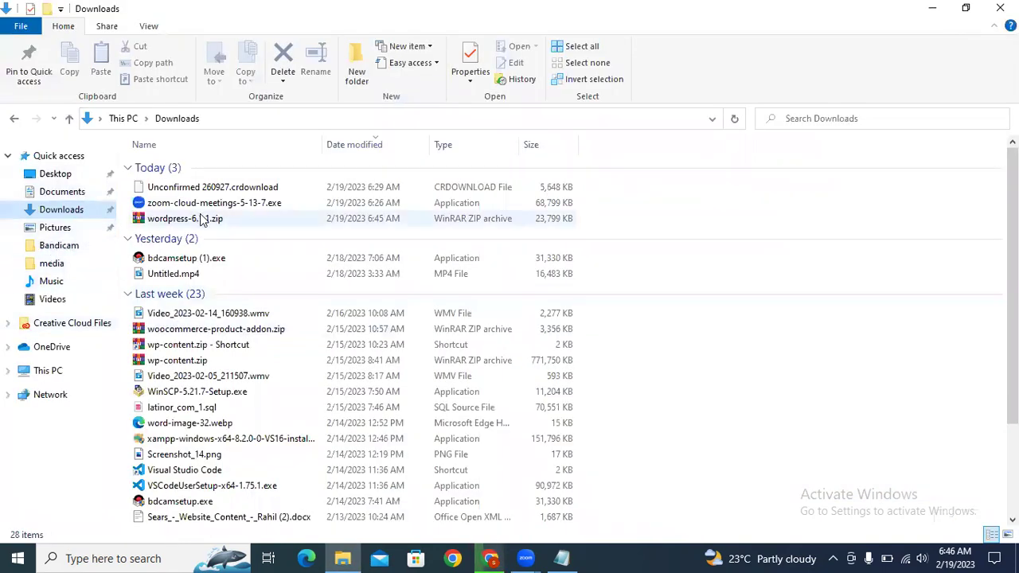
pyautogui.click(201, 219)
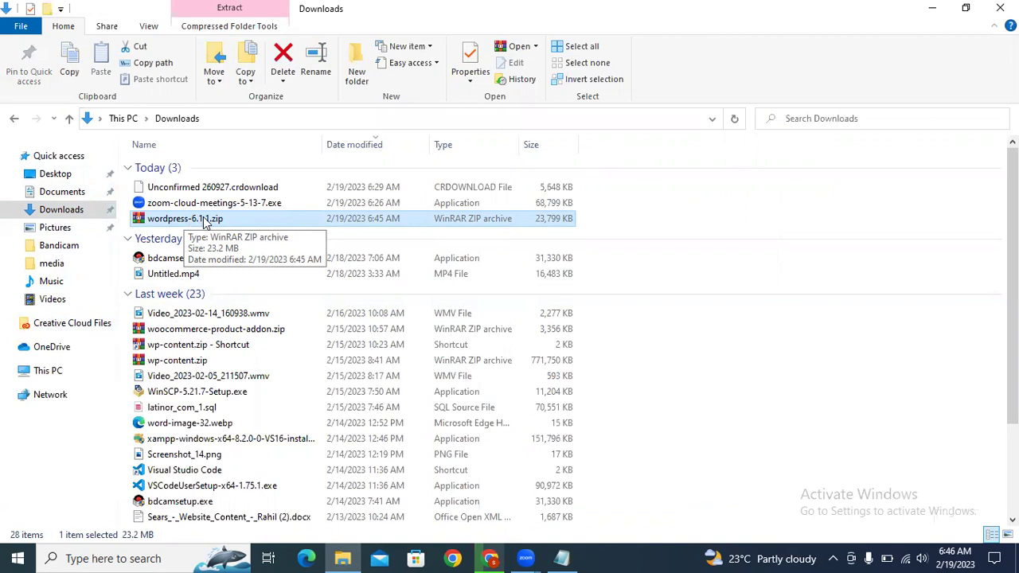
# Step: Extract wordpress-6.1.1.zip with WinRAR and select the new wordpress-6.1.1 folder
pyautogui.rightClick(193, 227)
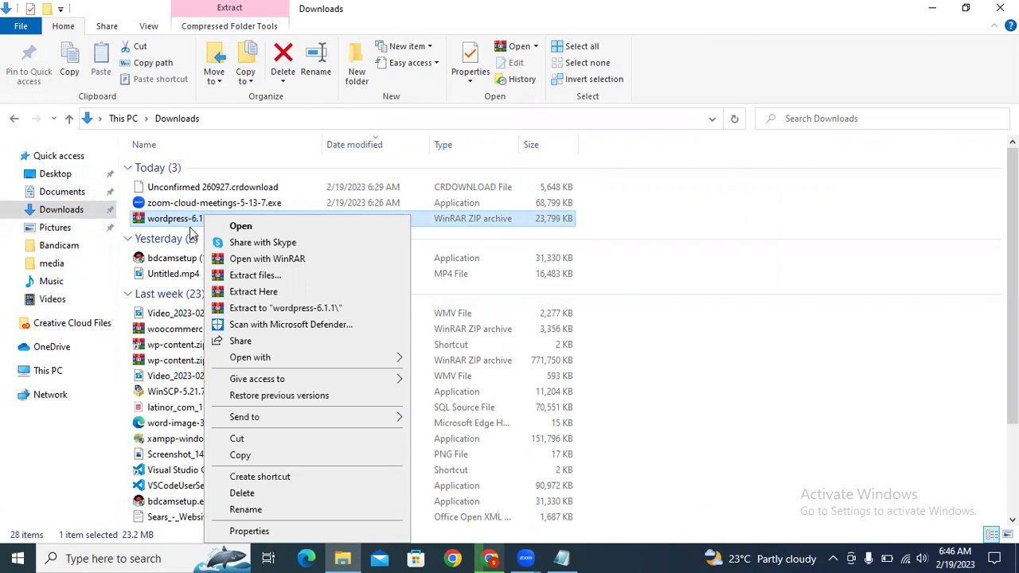
pyautogui.click(268, 277)
pyautogui.click(555, 446)
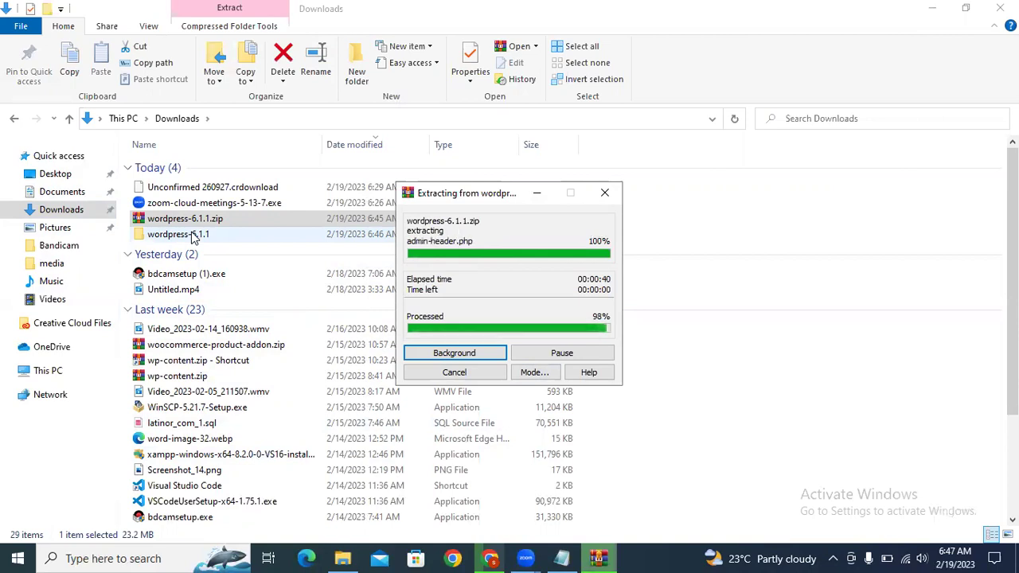
pyautogui.click(189, 234)
# Step: Review the files inside the extracted wordpress-6.1.1 folder, then copy the wordpress folder
pyautogui.doubleClick(221, 207)
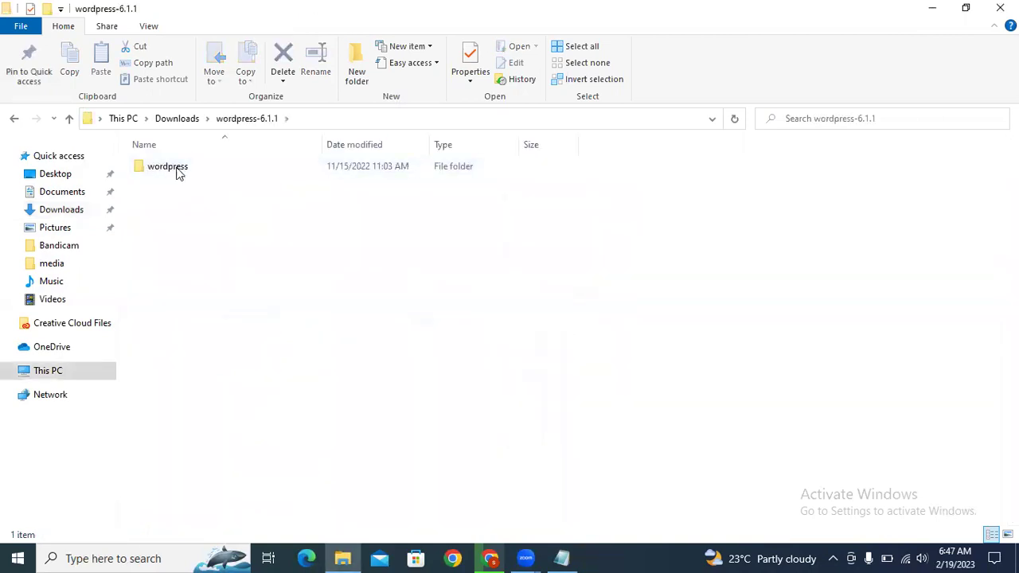
pyautogui.click(176, 169)
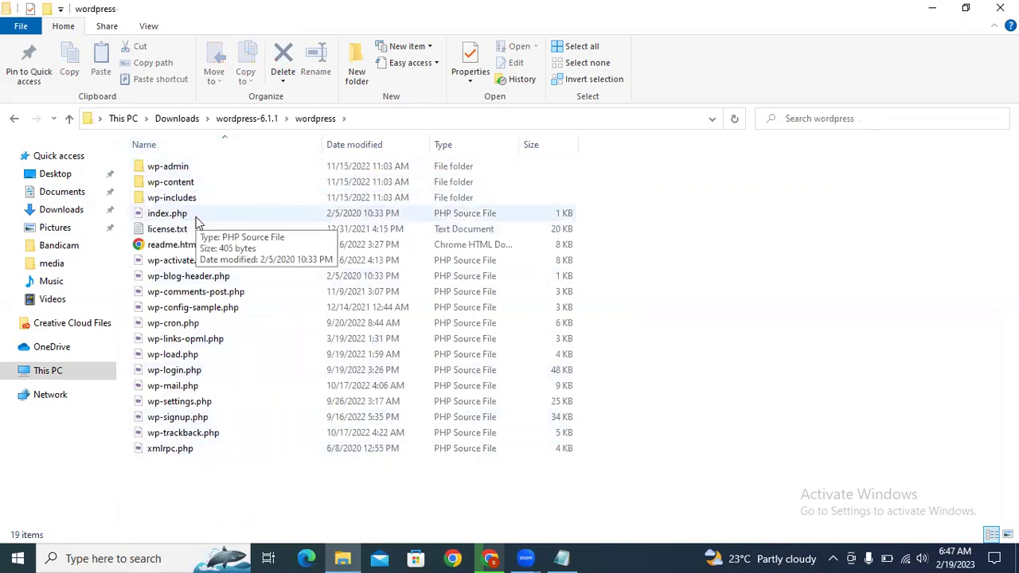
pyautogui.click(202, 181)
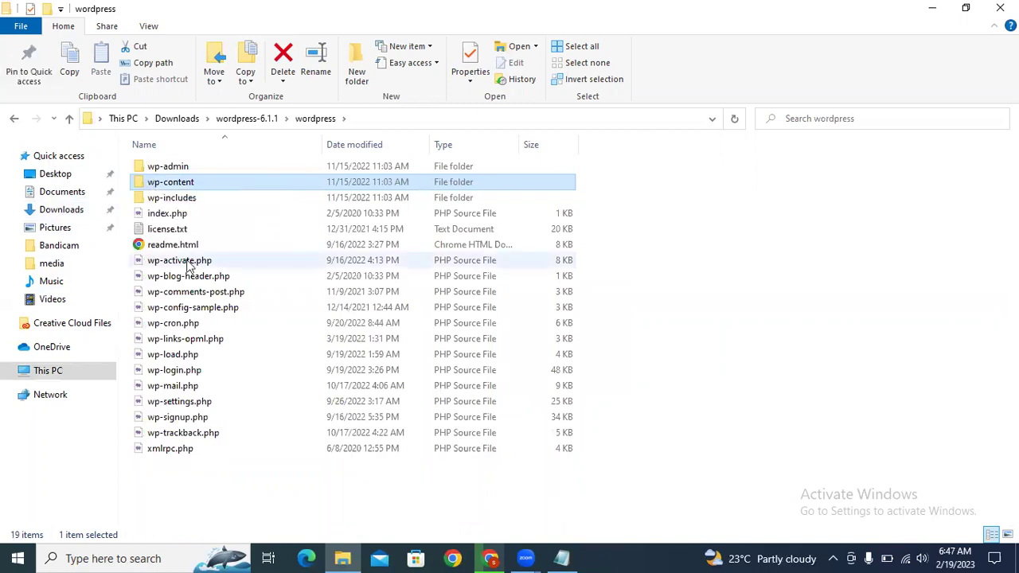
pyautogui.click(70, 119)
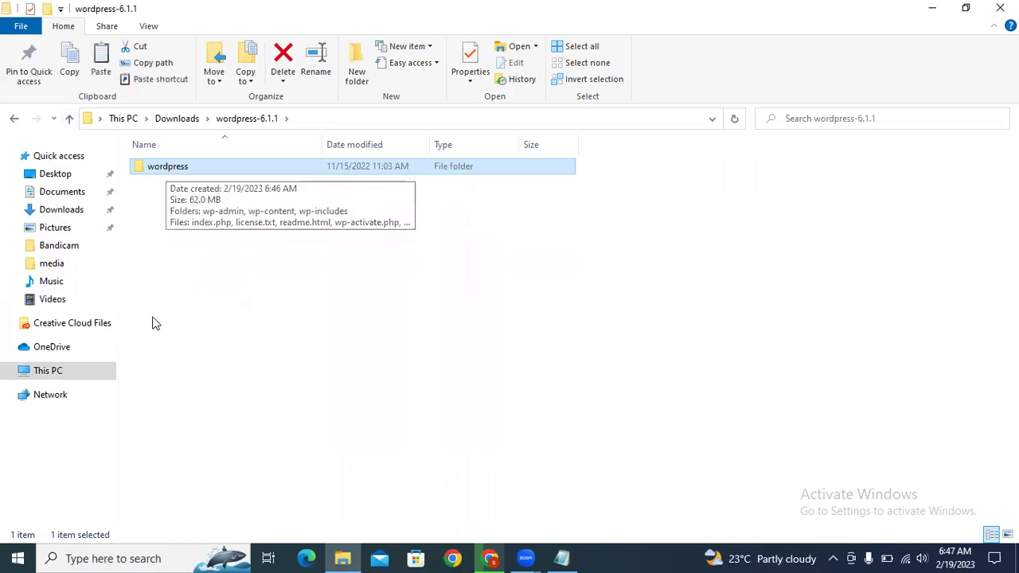
pyautogui.hotkey('ctrl', 'c')
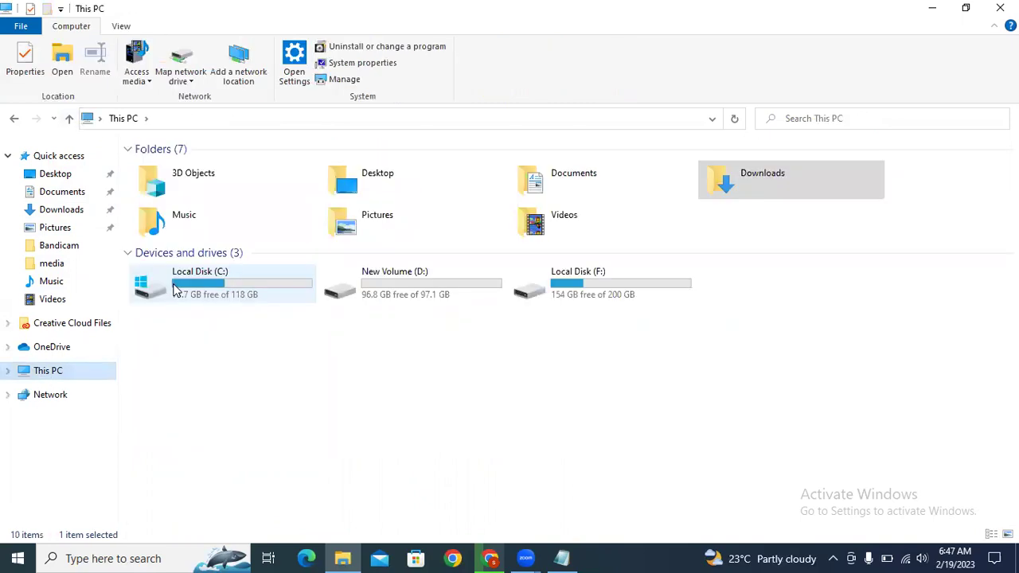
# Step: Navigate to C:\xampp\htdocs and paste the copied wordpress folder there
pyautogui.doubleClick(177, 303)
pyautogui.doubleClick(179, 262)
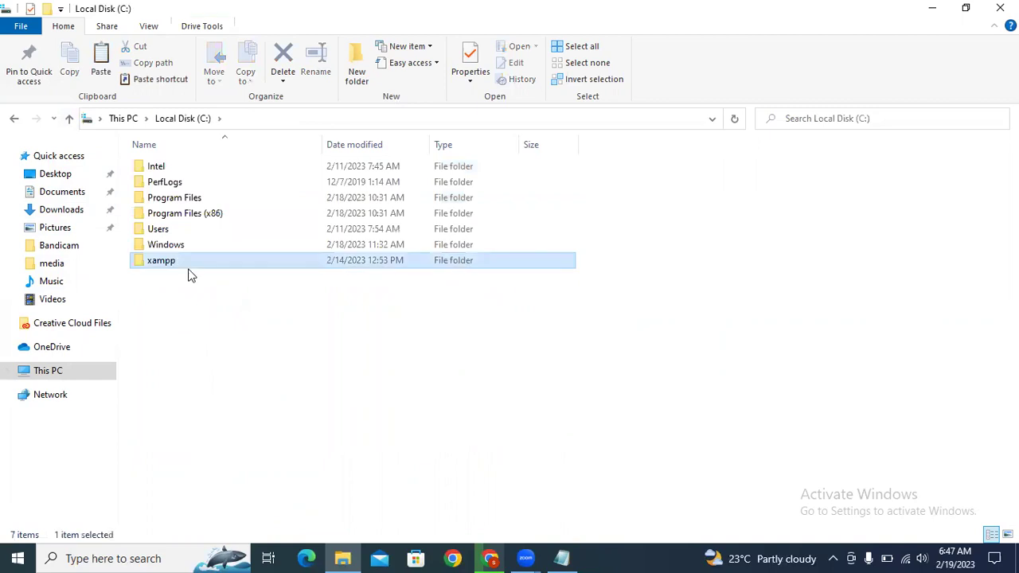
pyautogui.doubleClick(164, 245)
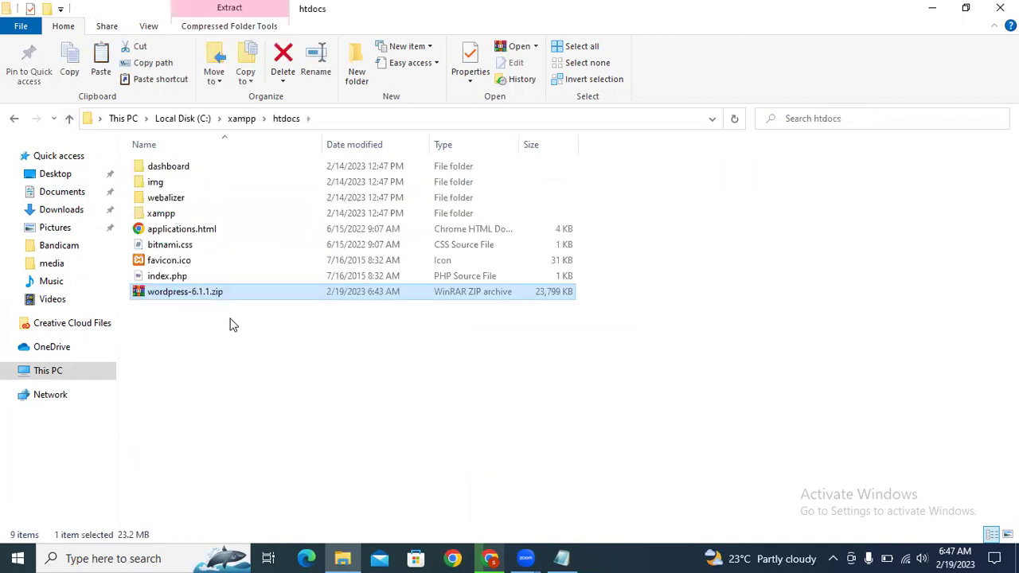
pyautogui.click(222, 363)
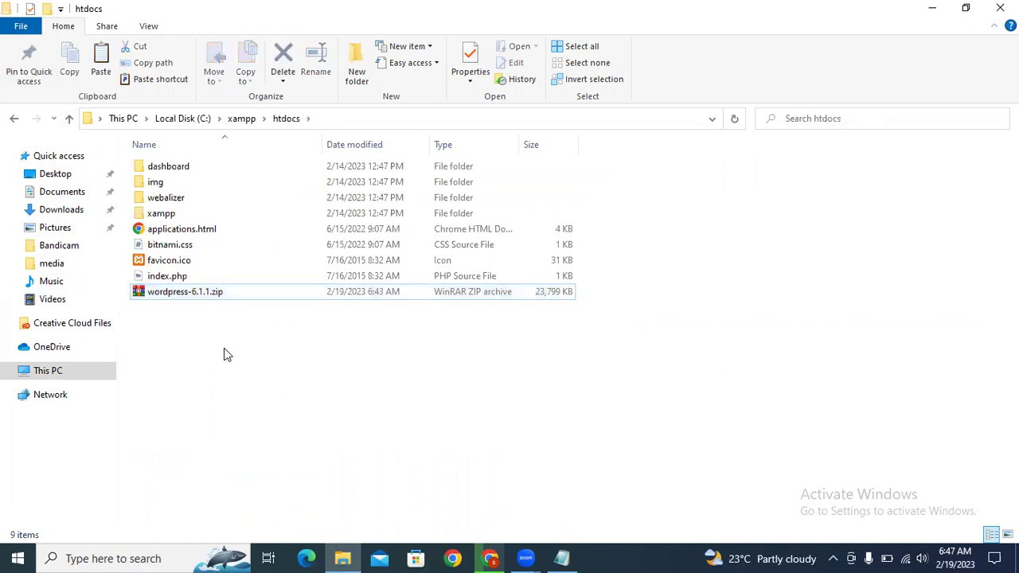
pyautogui.hotkey('ctrl', 'v')
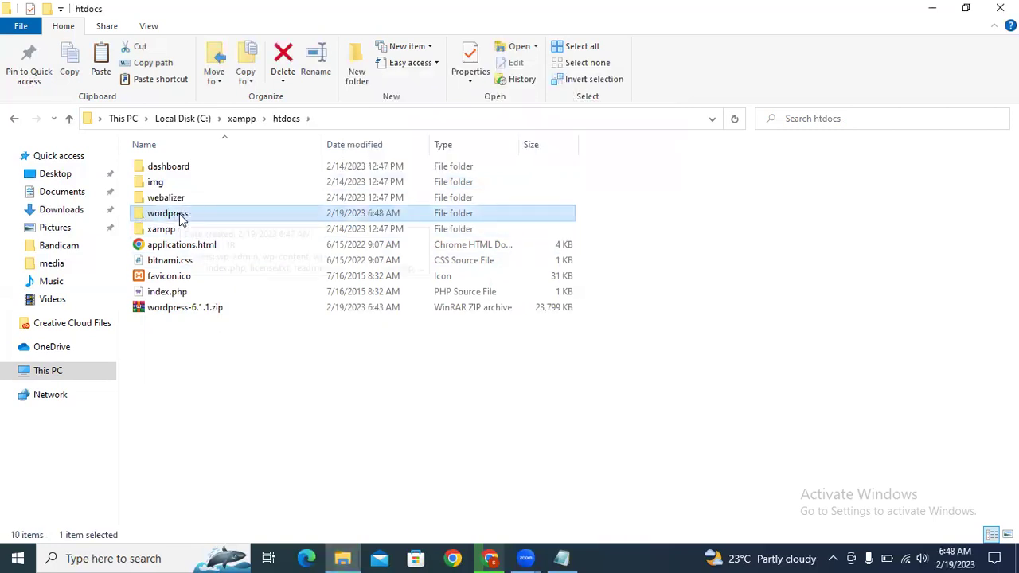
# Step: Rename the wordpress folder in htdocs to 'Project1'
pyautogui.rightClick(182, 217)
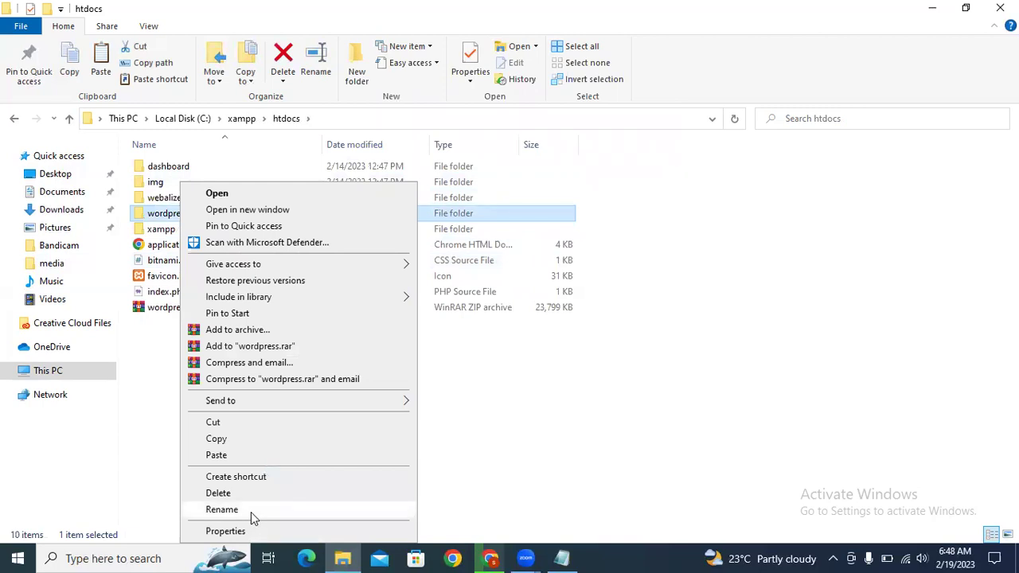
pyautogui.click(251, 512)
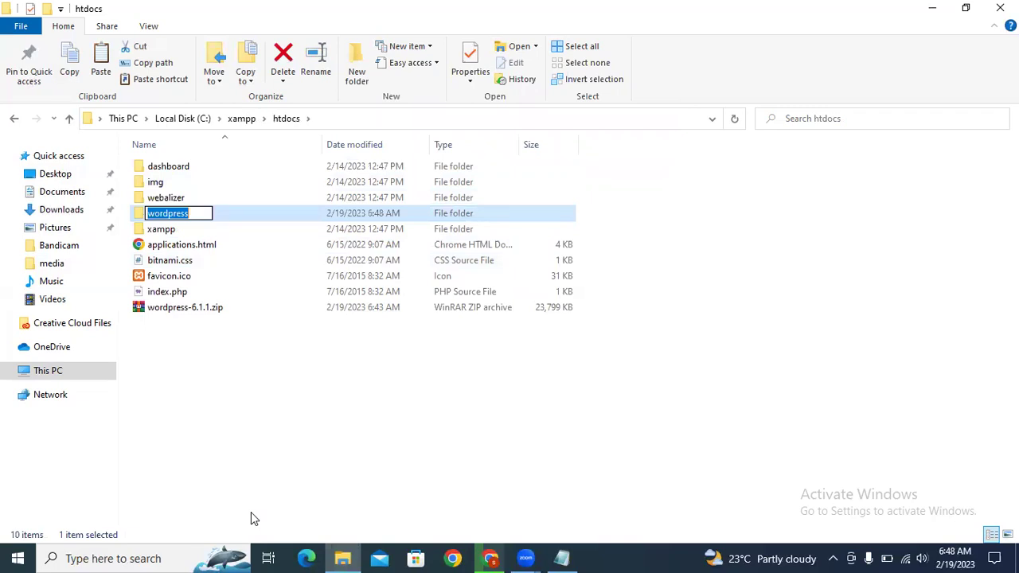
pyautogui.write('project1')
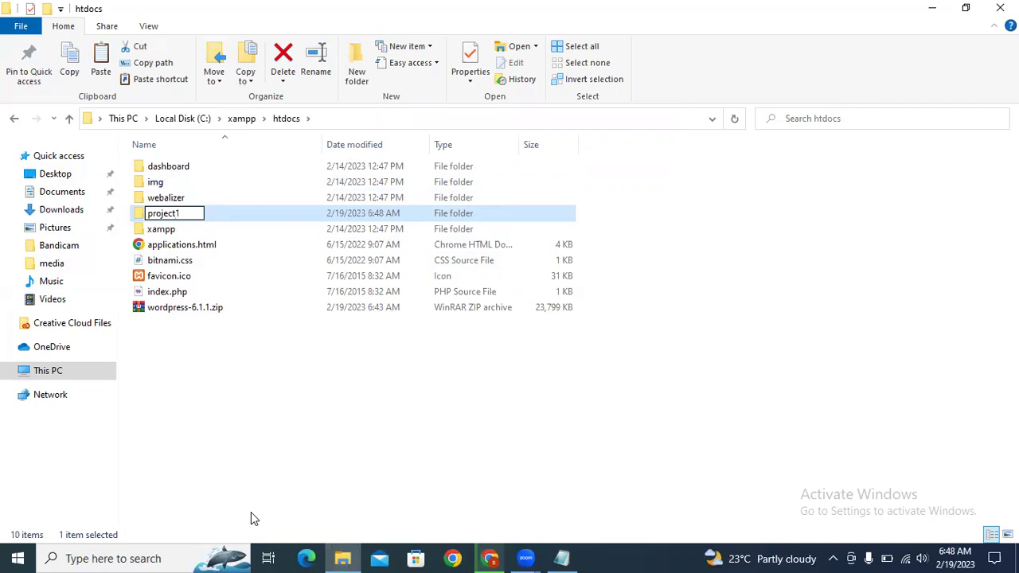
pyautogui.press('BackSpace')
pyautogui.press('BackSpace')
pyautogui.press('BackSpace')
pyautogui.press('BackSpace')
pyautogui.press('BackSpace')
pyautogui.press('BackSpace')
pyautogui.press('BackSpace')
pyautogui.press('BackSpace')
pyautogui.write('class')
pyautogui.press('BackSpace')
pyautogui.press('BackSpace')
pyautogui.press('BackSpace')
pyautogui.press('BackSpace')
pyautogui.press('BackSpace')
pyautogui.press('BackSpace')
pyautogui.write('Project1')
pyautogui.press('Return')
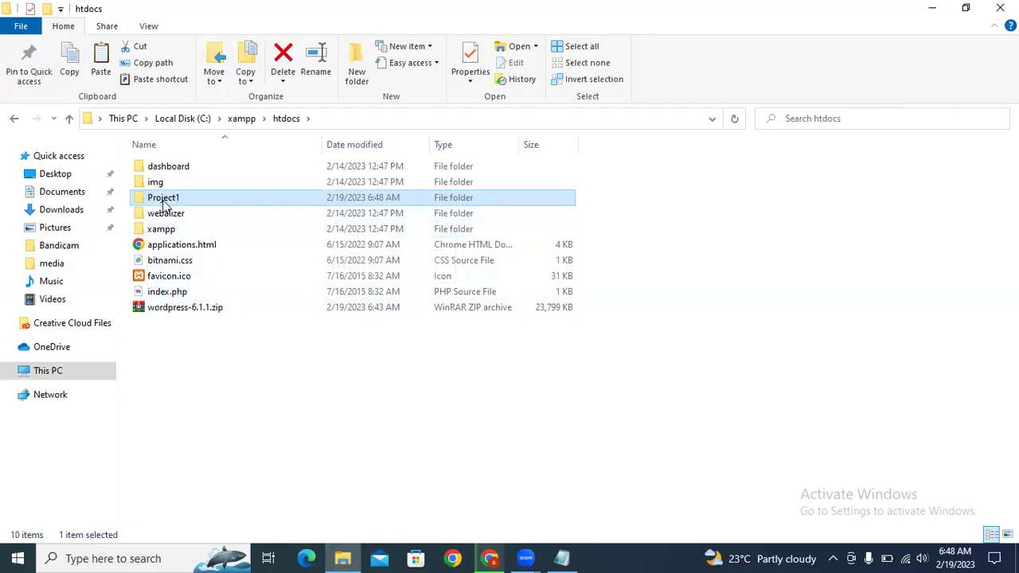
pyautogui.click(96, 558)
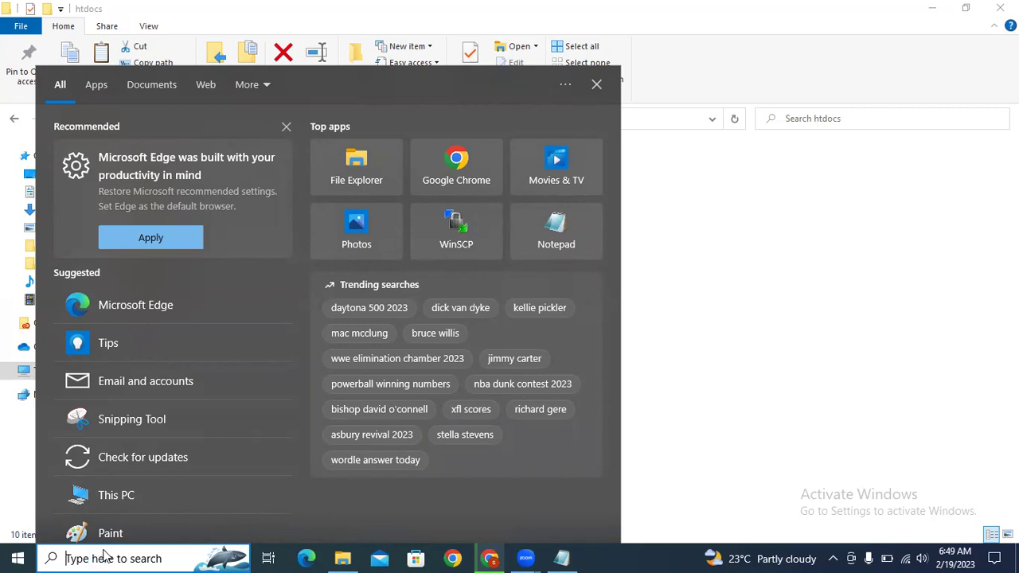
# Step: Search Windows for 'localhost', browse the results, then close the search panel
pyautogui.write('local')
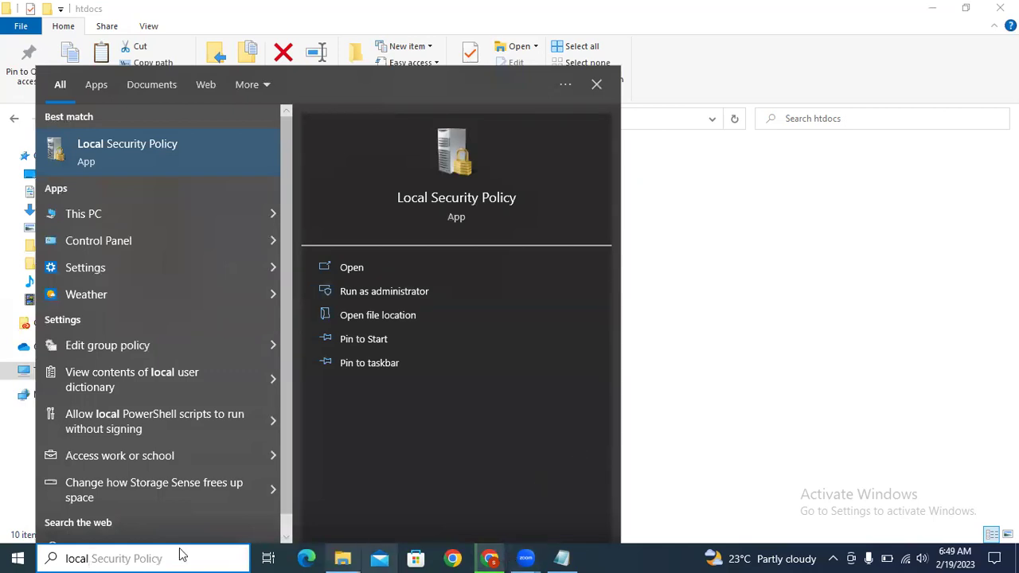
pyautogui.scroll(-1, 121, 367)
pyautogui.scroll(1, 121, 367)
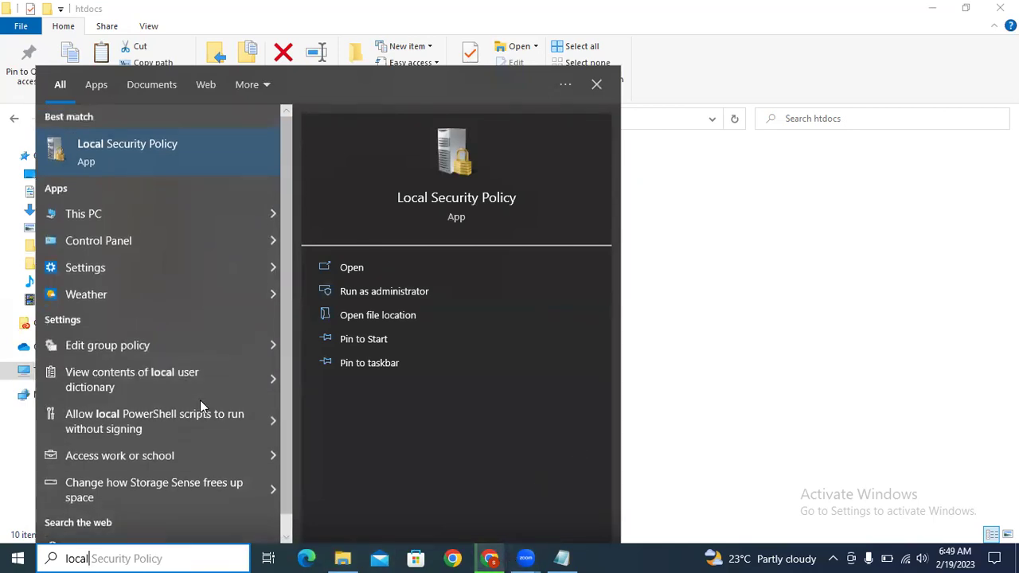
pyautogui.write('host')
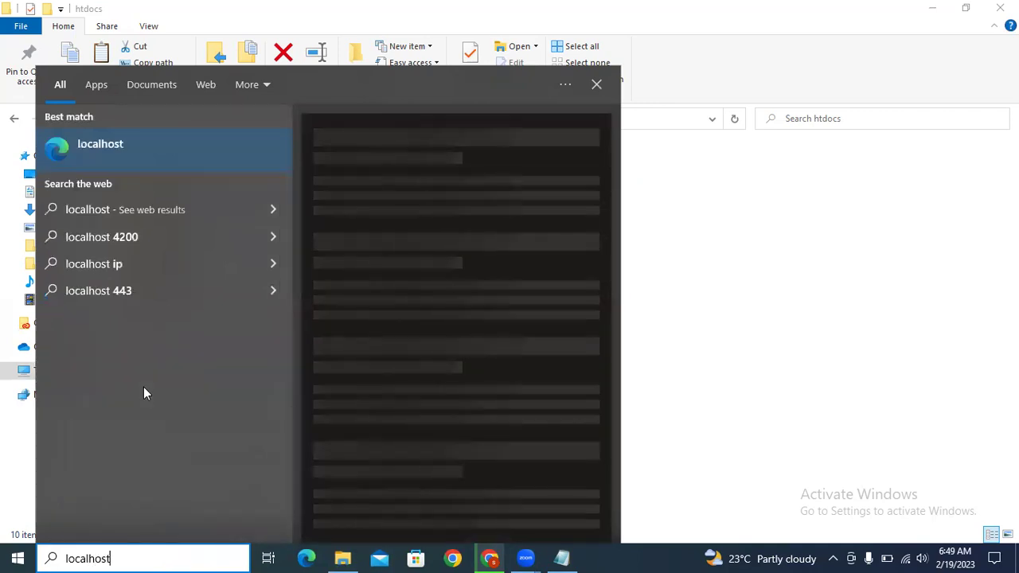
pyautogui.press('BackSpace')
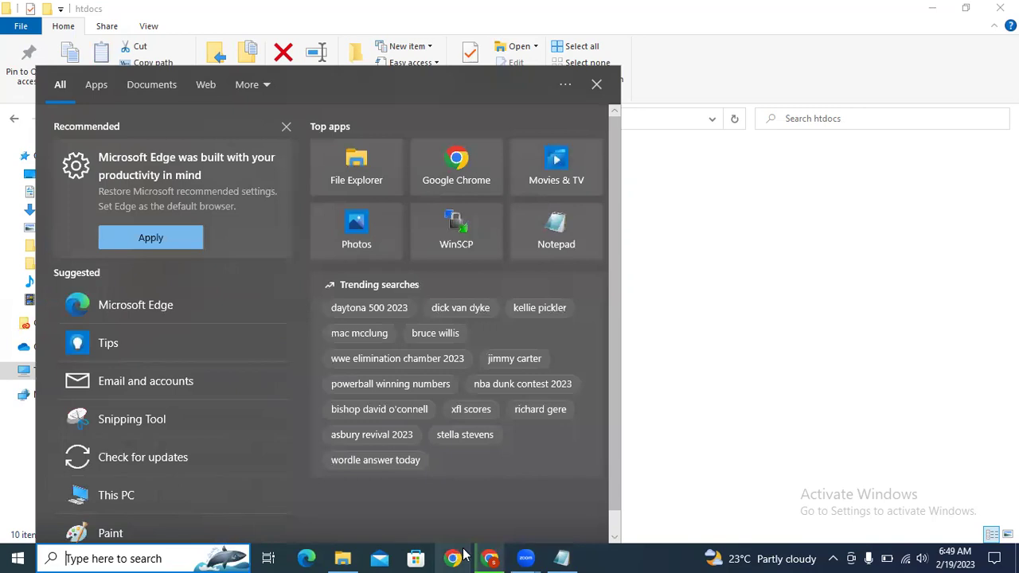
pyautogui.scroll(-1, 144, 400)
pyautogui.scroll(1, 178, 407)
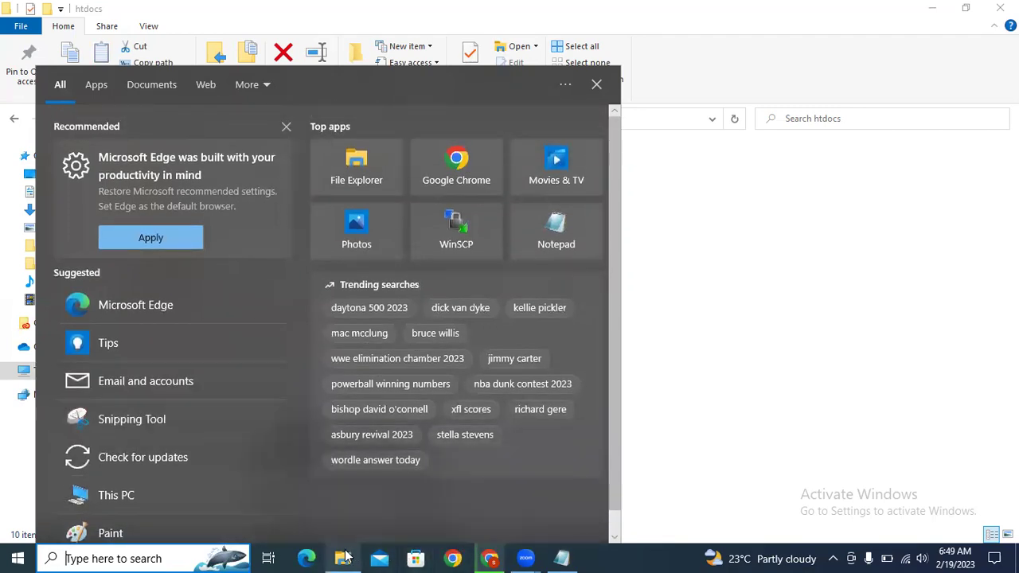
pyautogui.press('Escape')
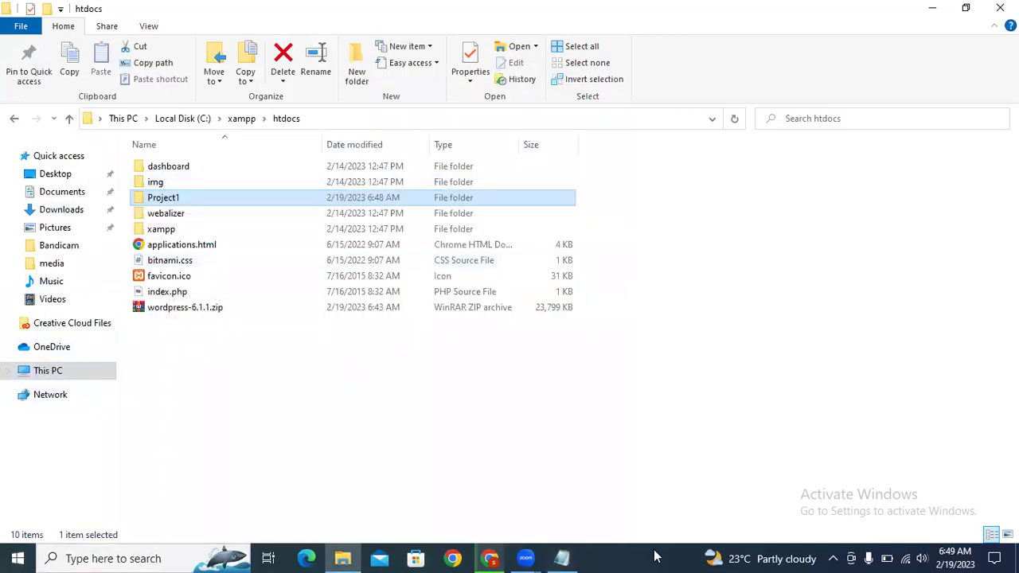
# Step: Search for 'xampp' and open the XAMPP installer's file location in Downloads
pyautogui.click(833, 558)
pyautogui.click(834, 559)
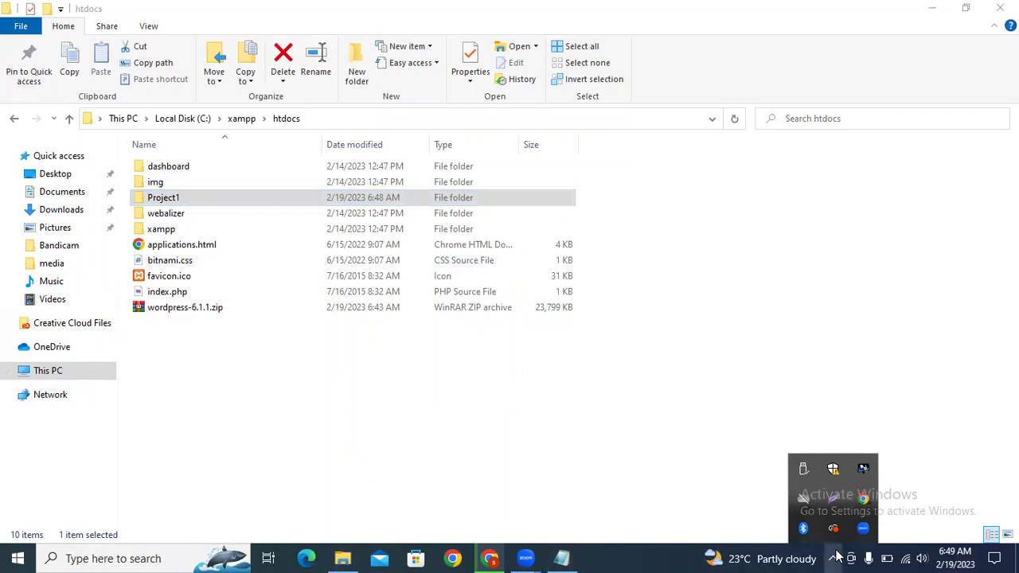
pyautogui.click(67, 558)
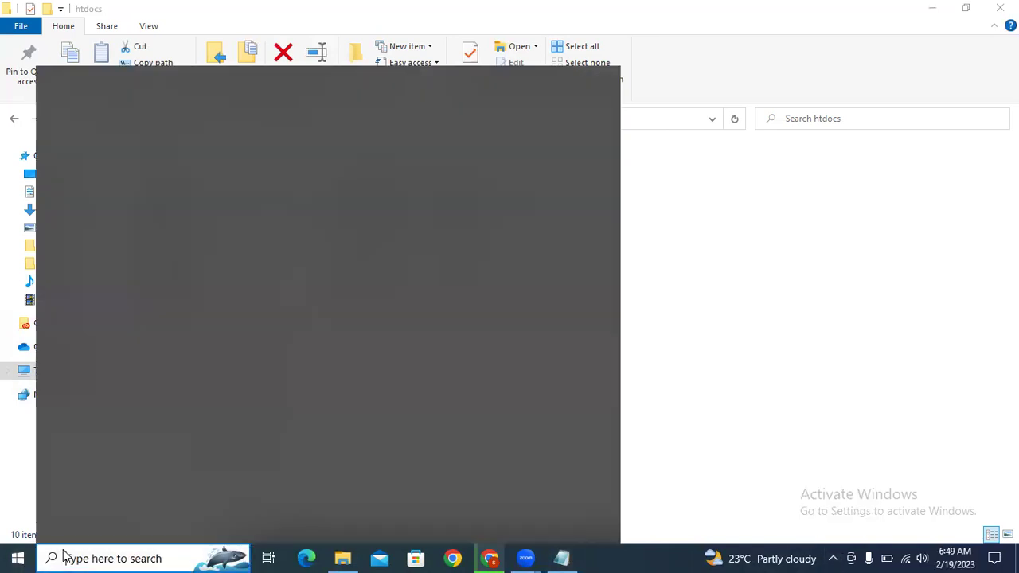
pyautogui.write('xampp')
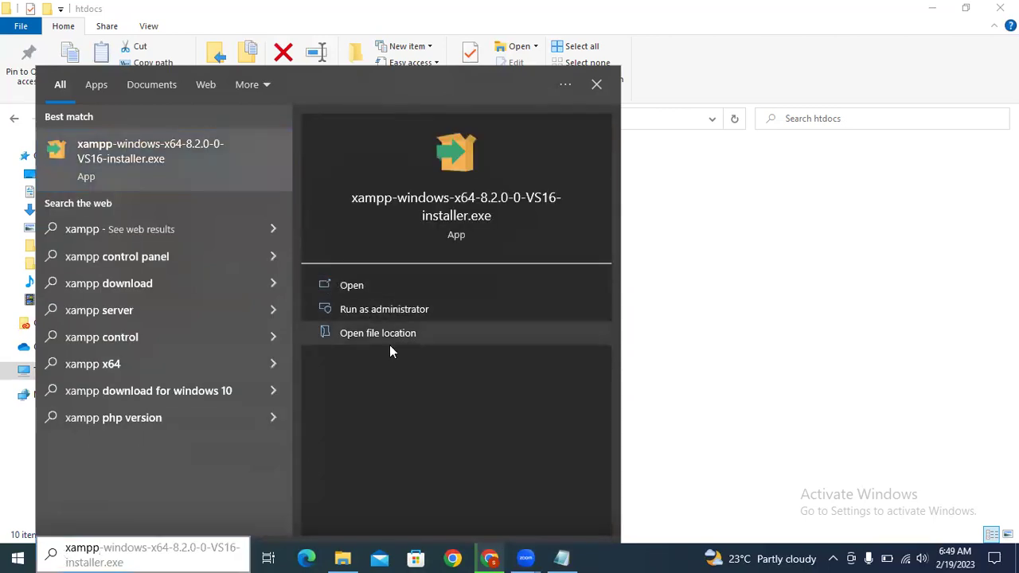
pyautogui.click(337, 333)
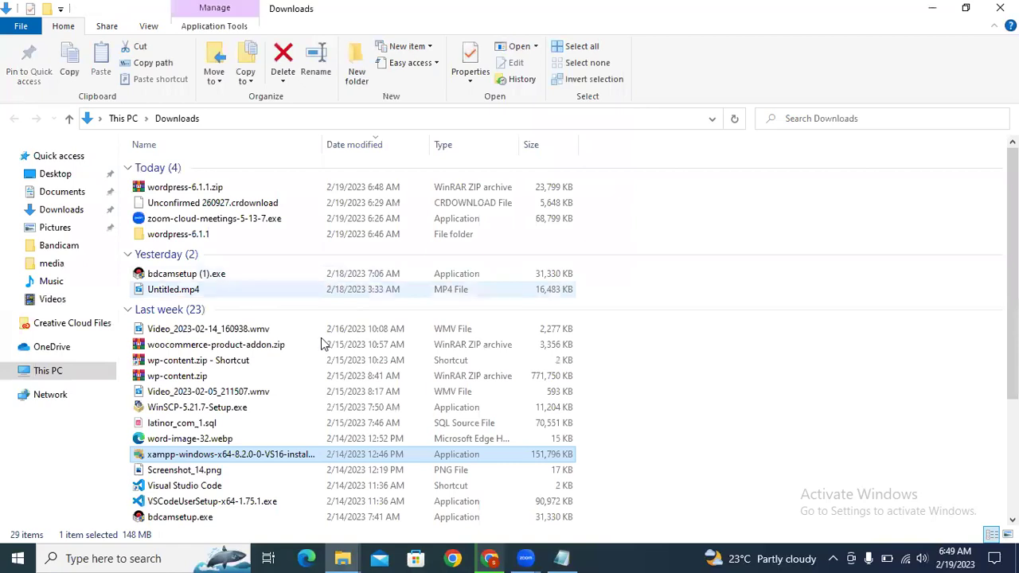
# Step: Go to Local Disk (C:) and look through Program Files (x86) and Program Files
pyautogui.scroll(-3, 343, 341)
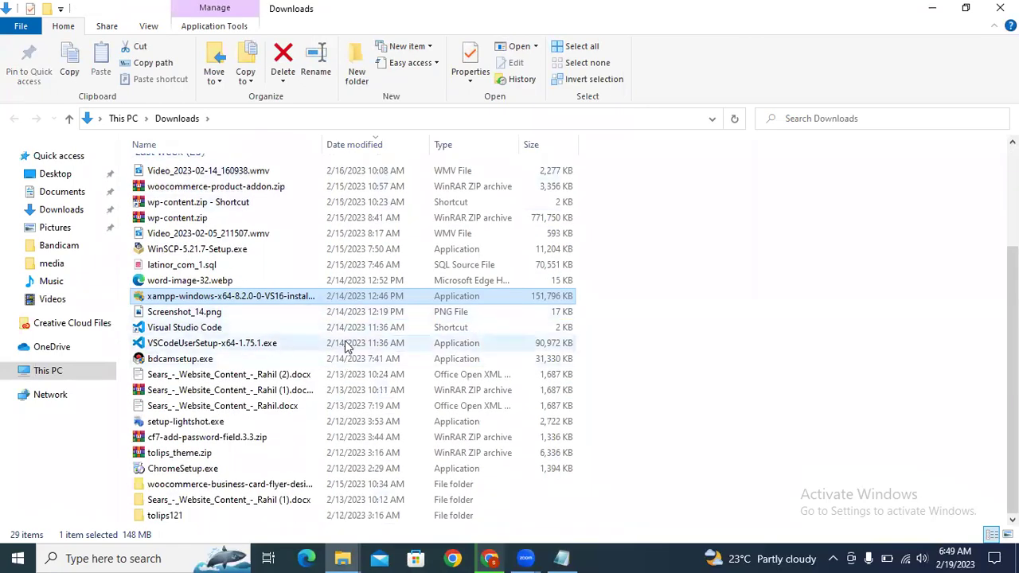
pyautogui.scroll(1, 347, 346)
pyautogui.click(44, 371)
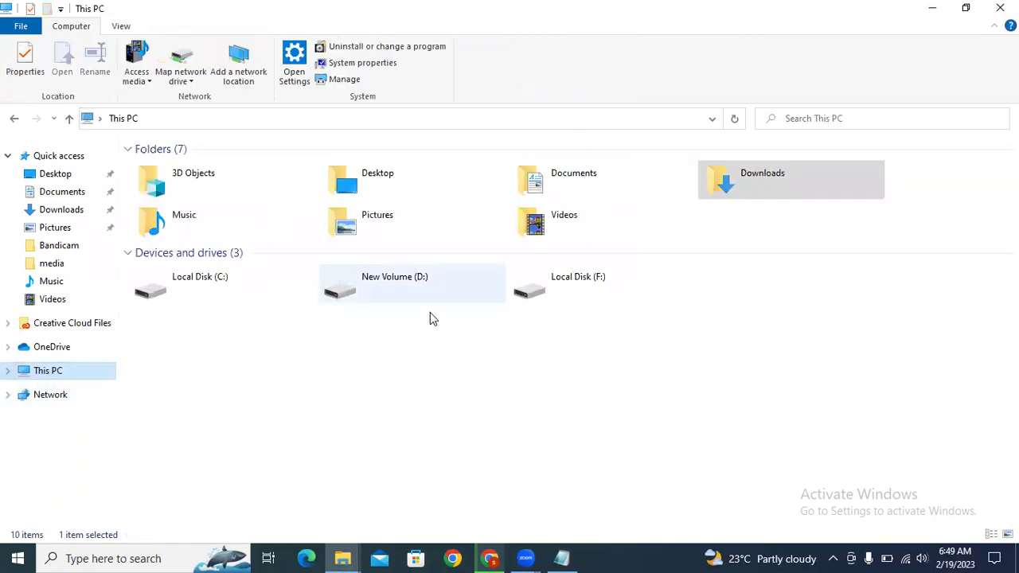
pyautogui.doubleClick(250, 295)
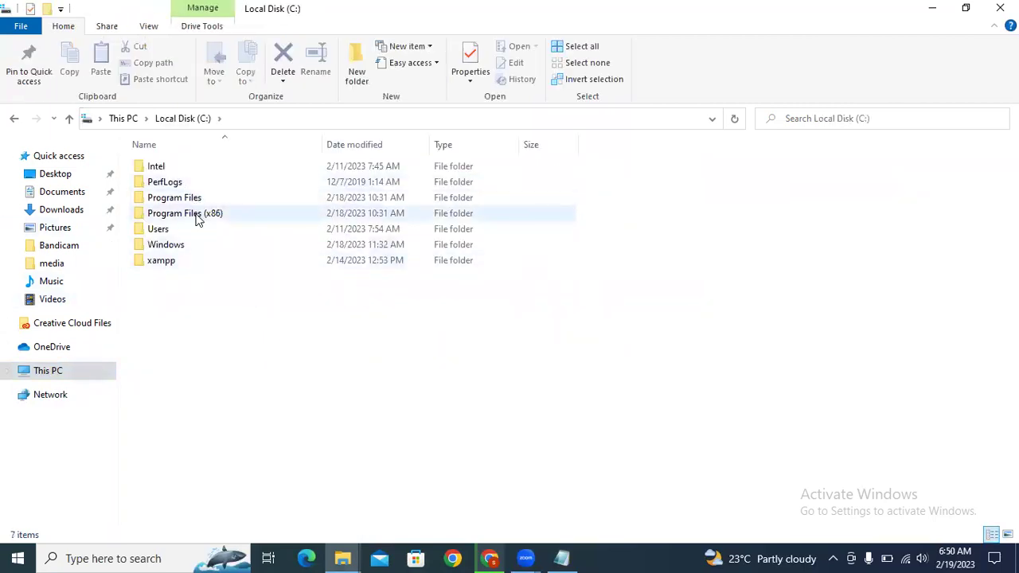
pyautogui.doubleClick(198, 215)
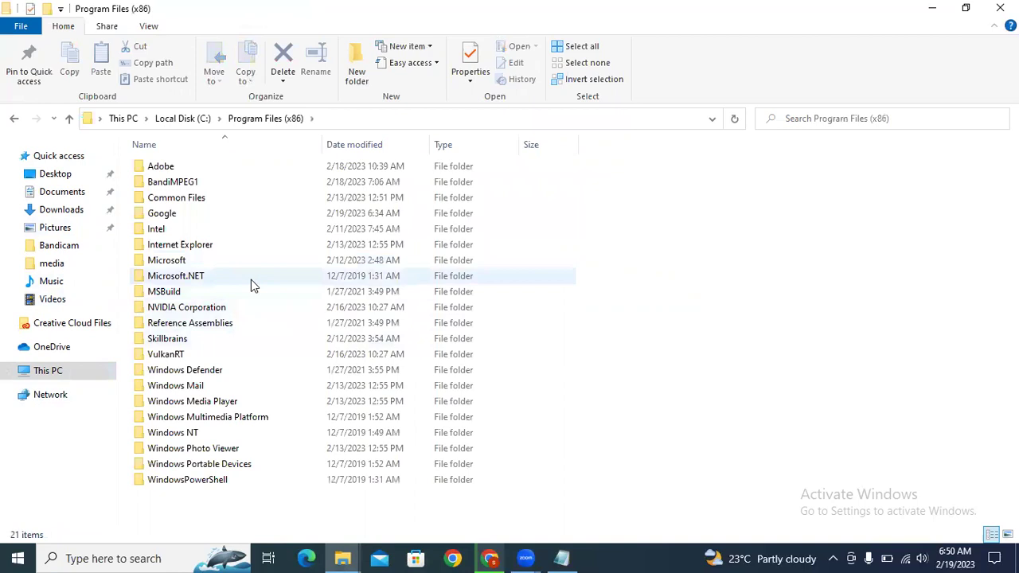
pyautogui.click(69, 119)
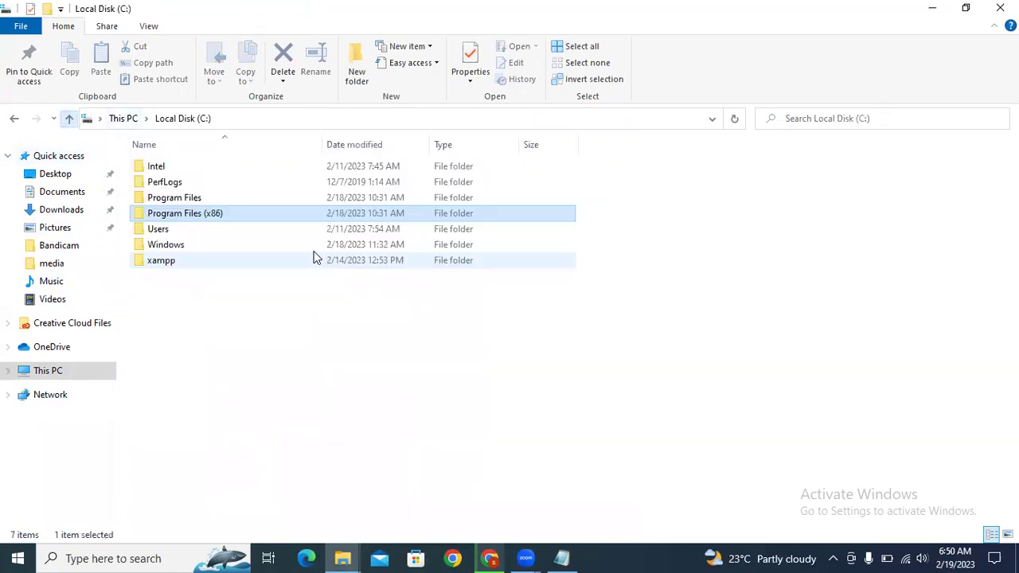
pyautogui.doubleClick(195, 199)
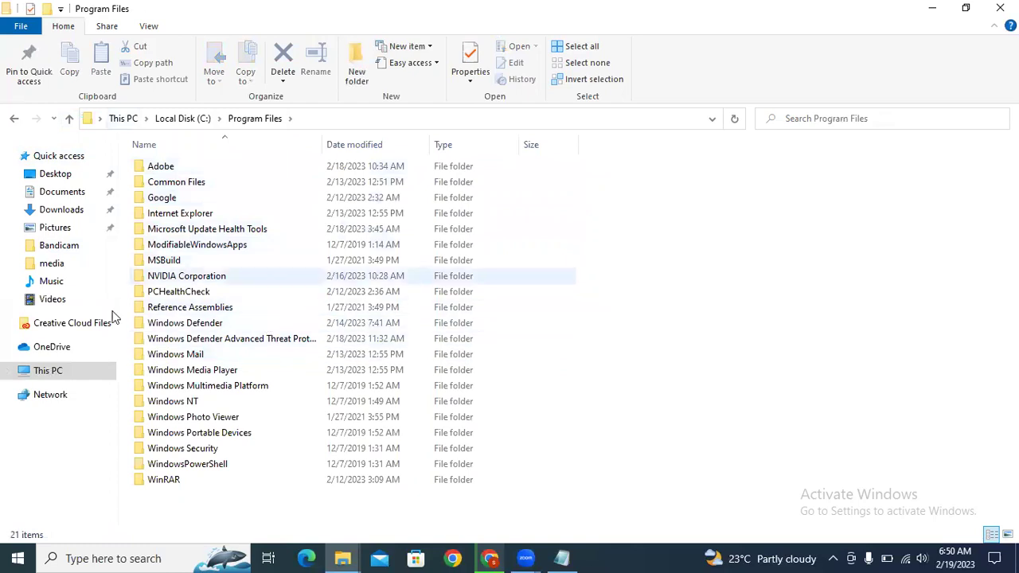
pyautogui.click(70, 119)
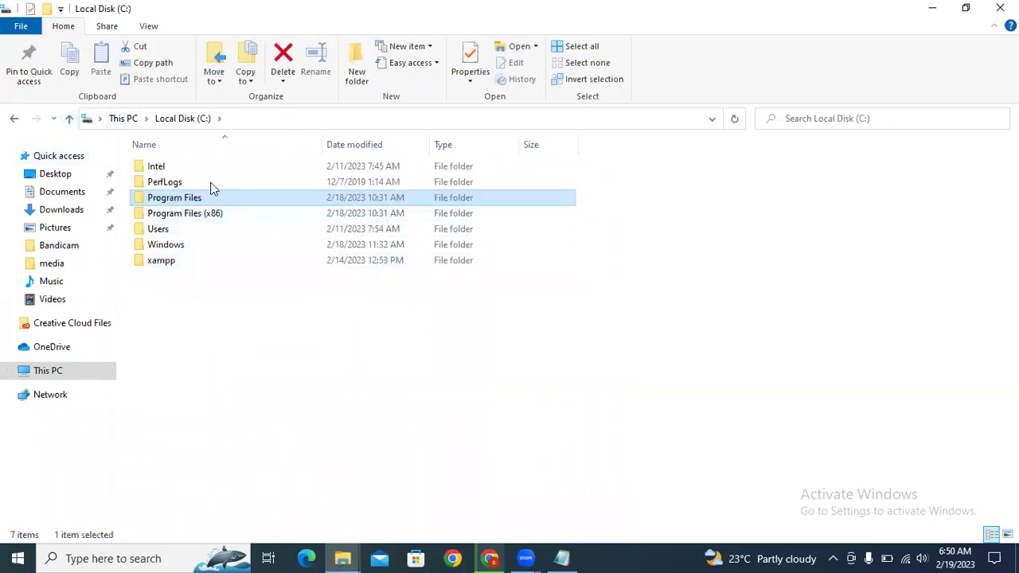
# Step: Open C:\xampp and launch xampp_start.exe from the bottom of its file list
pyautogui.click(197, 260)
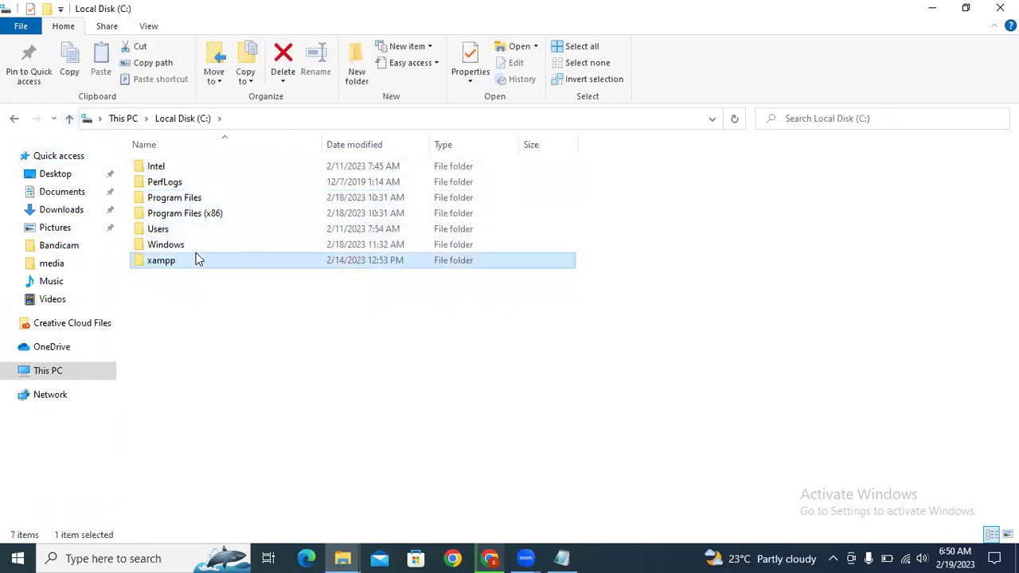
pyautogui.doubleClick(198, 260)
pyautogui.scroll(-8, 268, 335)
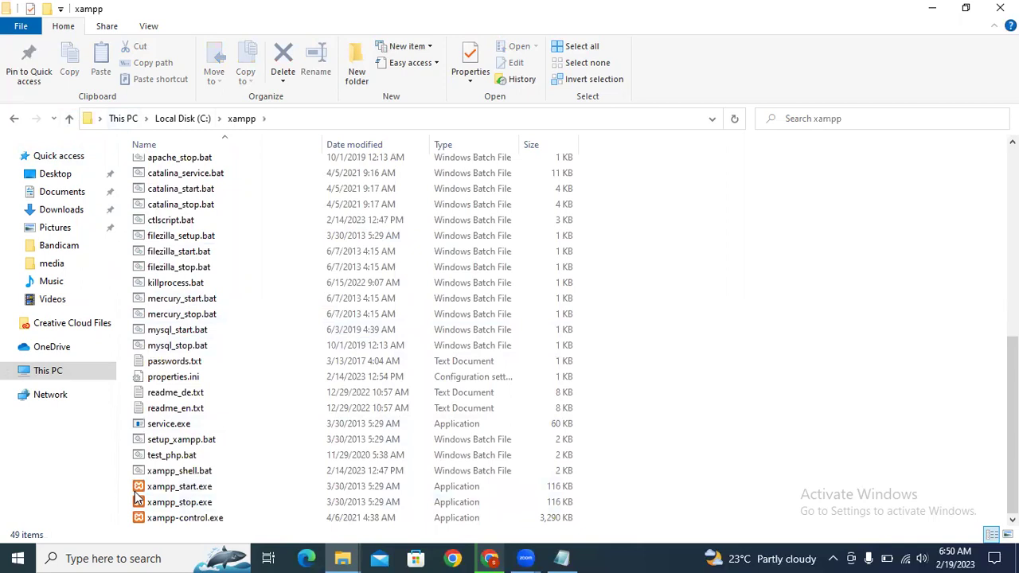
pyautogui.doubleClick(177, 489)
# Step: Close the XAMPP start console and launch xampp-control.exe, keeping English as the language
pyautogui.doubleClick(177, 489)
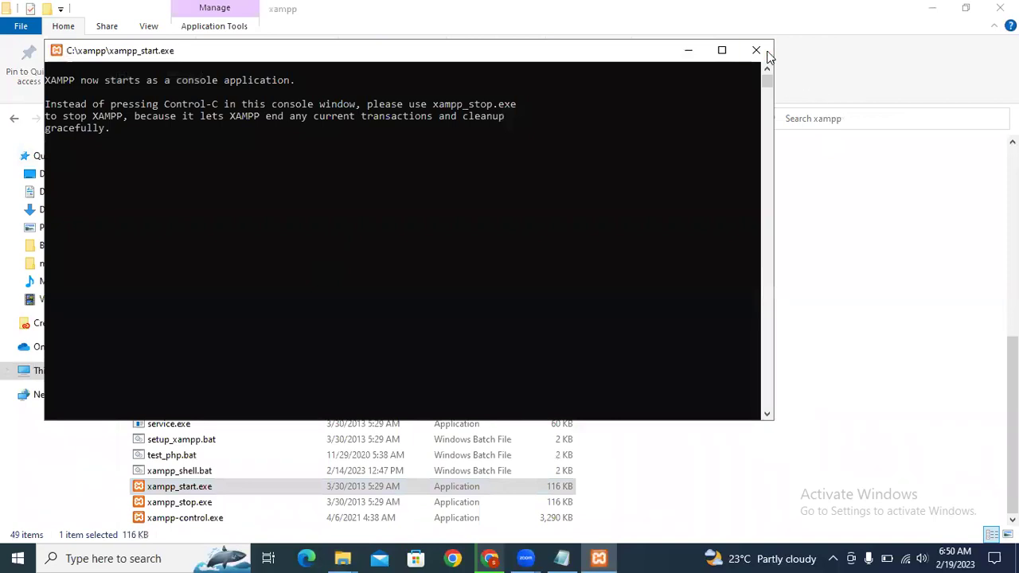
pyautogui.click(758, 51)
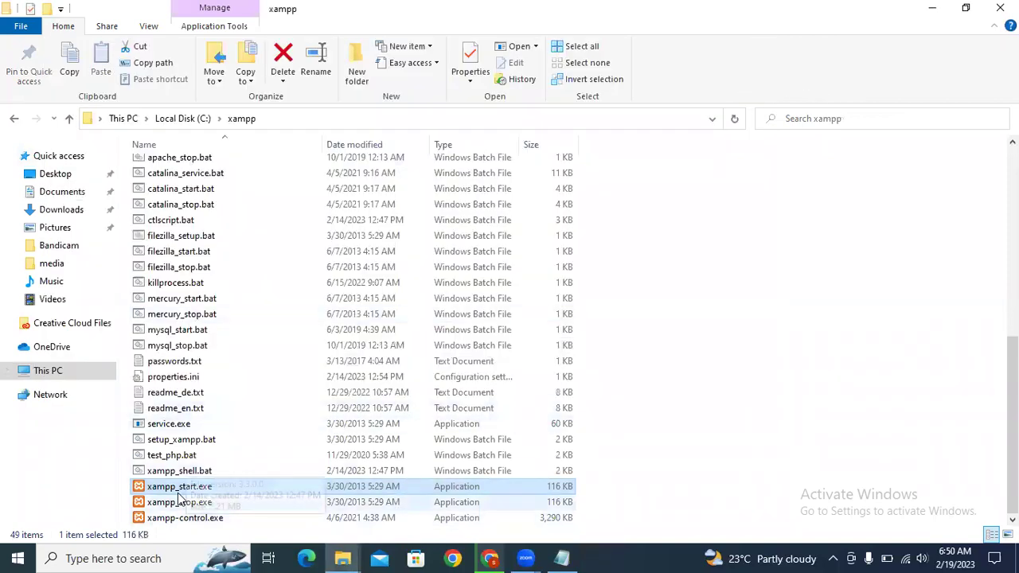
pyautogui.doubleClick(167, 519)
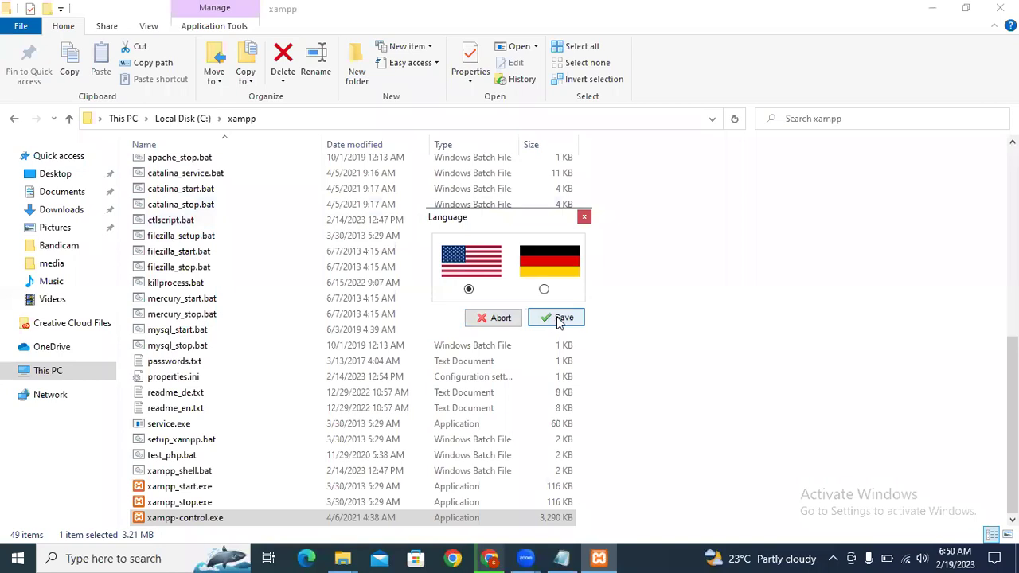
pyautogui.click(559, 318)
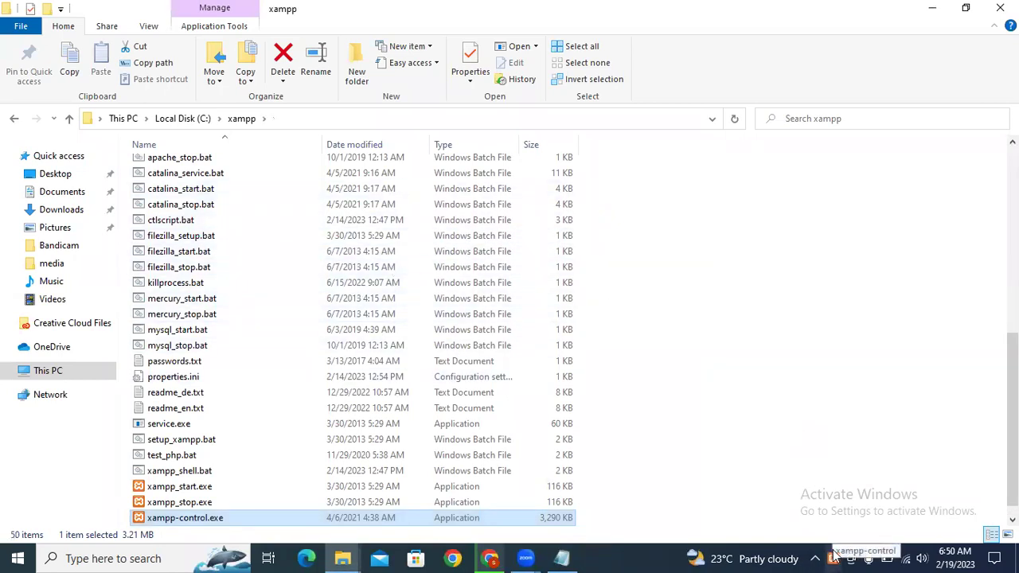
# Step: Start a Windows search for 'local', then clear and dismiss it
pyautogui.click(71, 558)
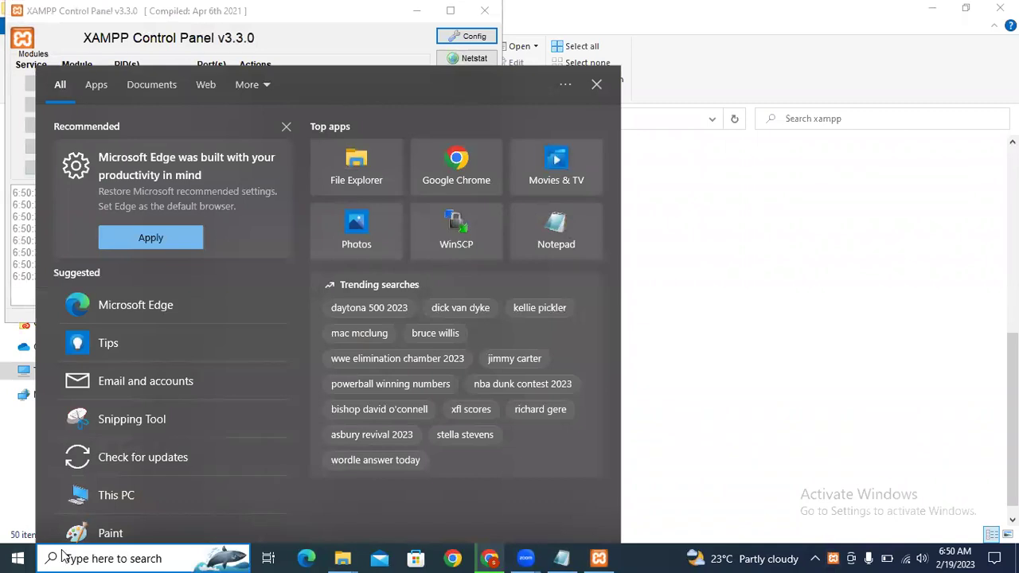
pyautogui.write('x')
pyautogui.press('BackSpace')
pyautogui.write('local')
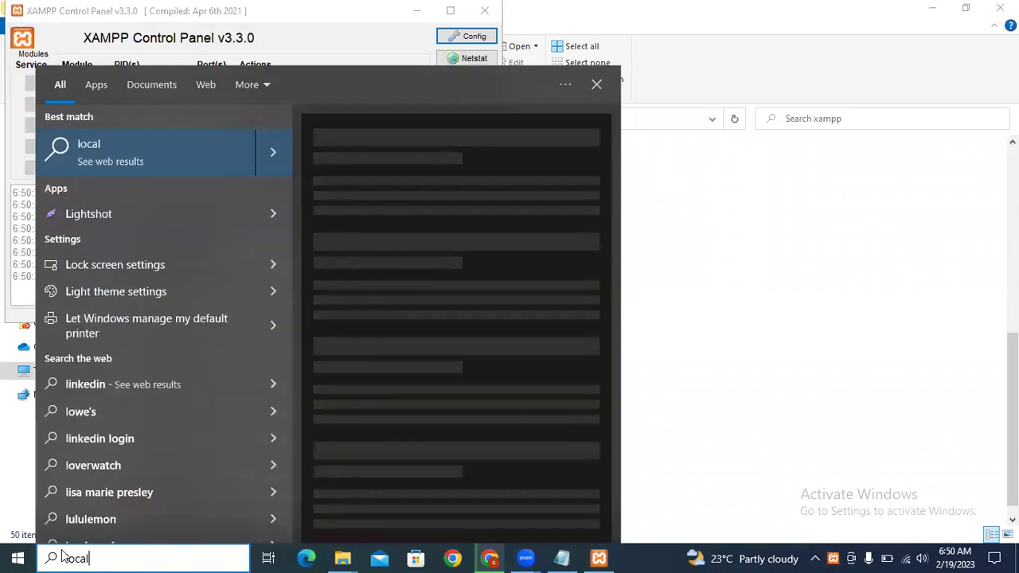
pyautogui.hotkey('ctrl', 'a')
pyautogui.press('BackSpace')
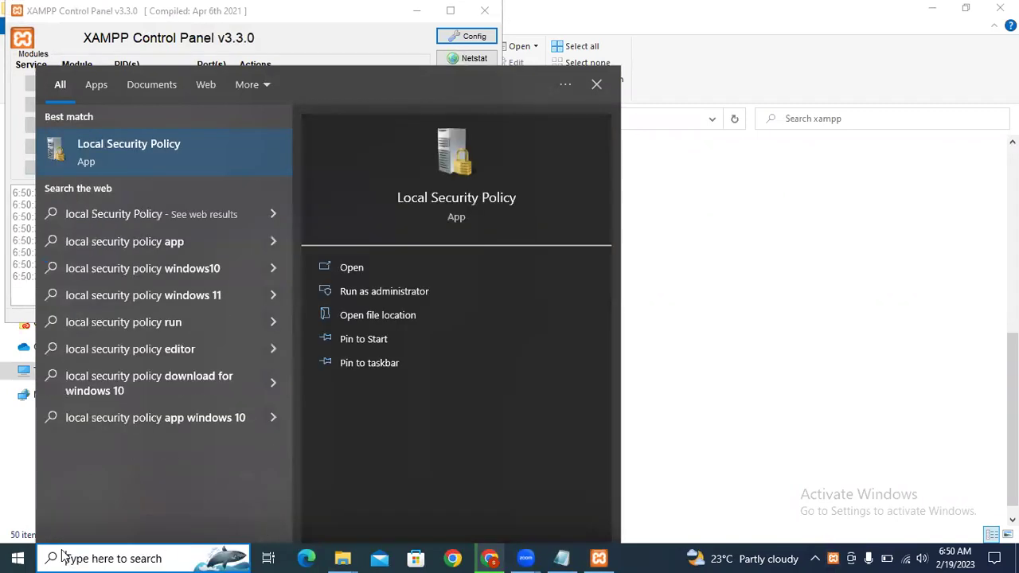
pyautogui.click(647, 558)
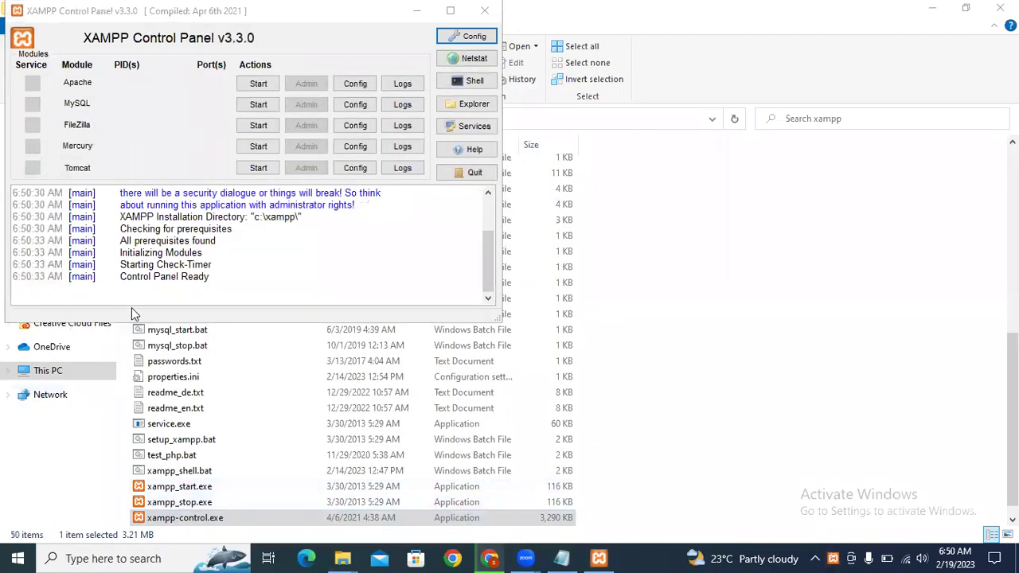
# Step: Move the control panel toward screen centre and reopen C:\xampp in File Explorer
pyautogui.moveTo(296, 21); pyautogui.dragTo(666, 155)
pyautogui.click(49, 371)
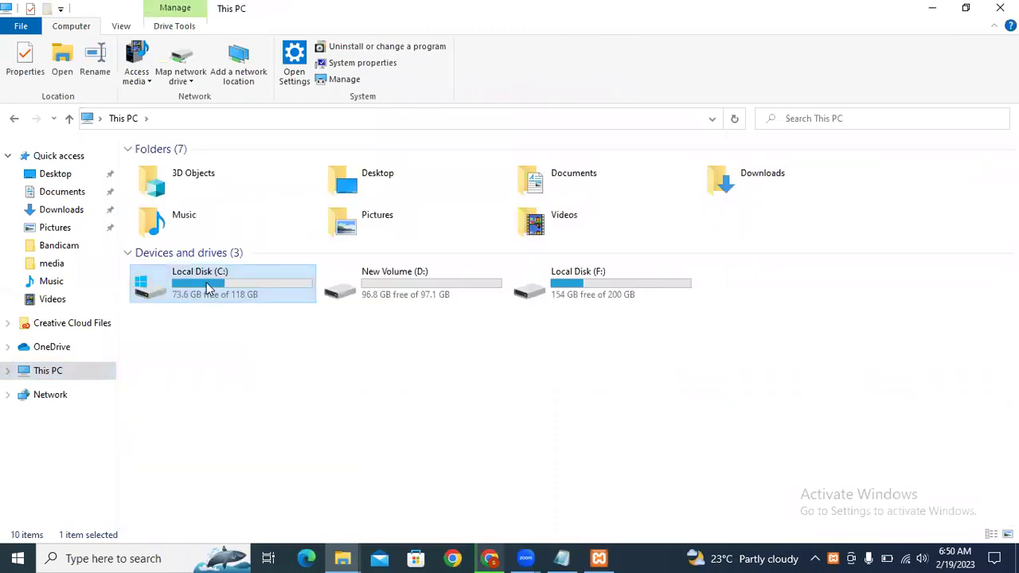
pyautogui.doubleClick(206, 283)
pyautogui.doubleClick(161, 261)
pyautogui.scroll(-9, 239, 358)
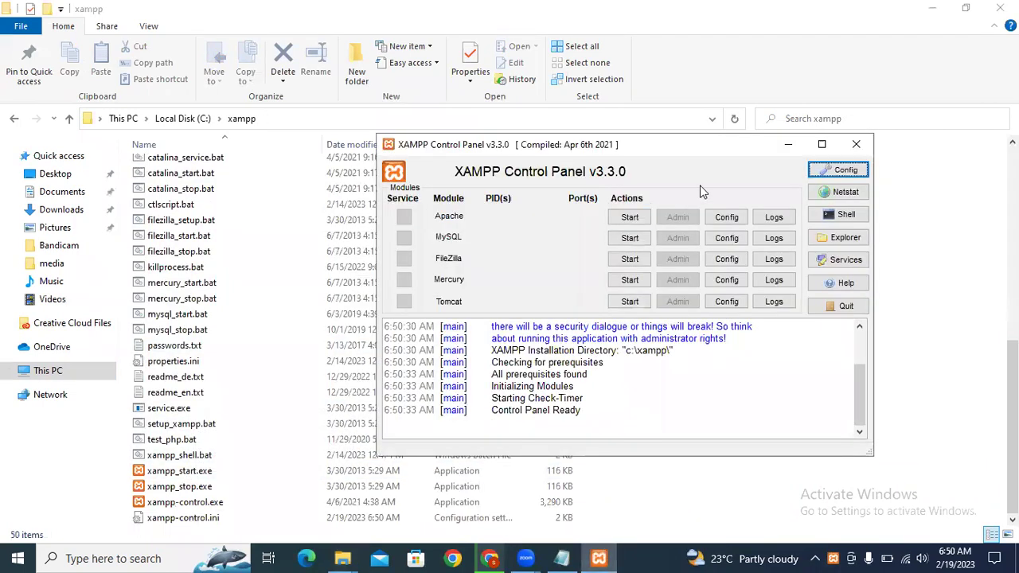
# Step: Start Apache and MySQL, allow both through the firewall, then minimize the control panel
pyautogui.click(629, 217)
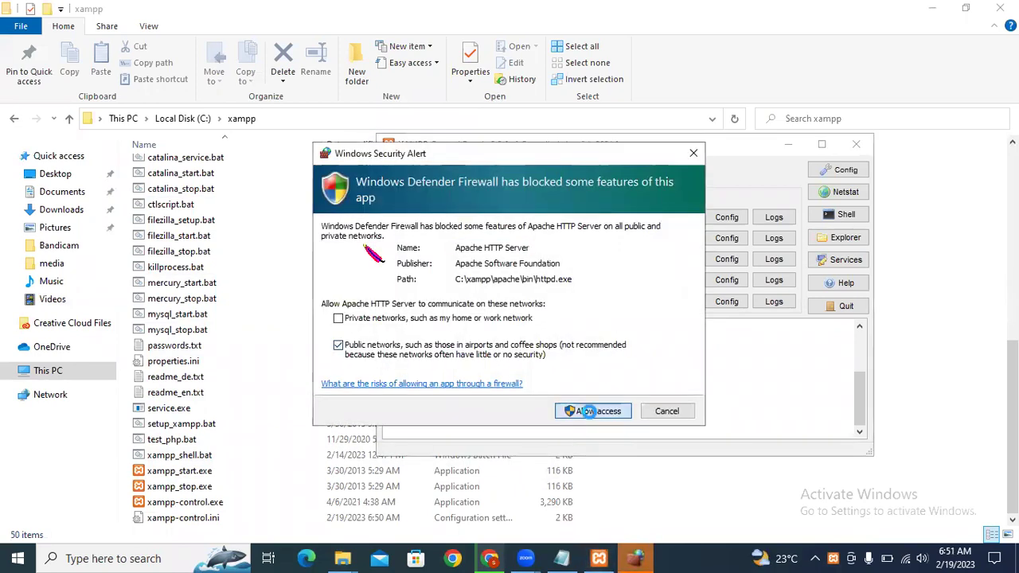
pyautogui.click(589, 417)
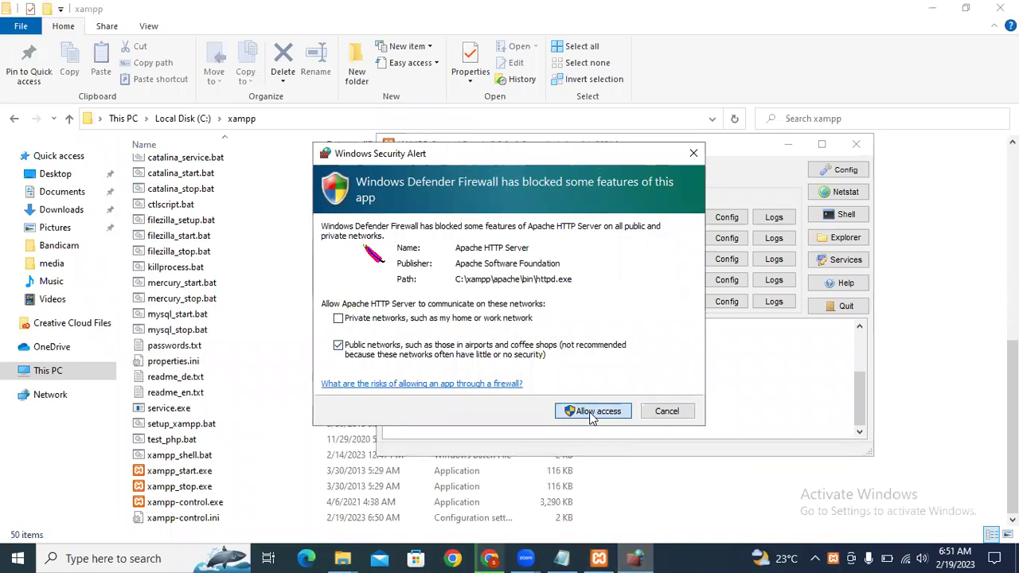
pyautogui.click(606, 410)
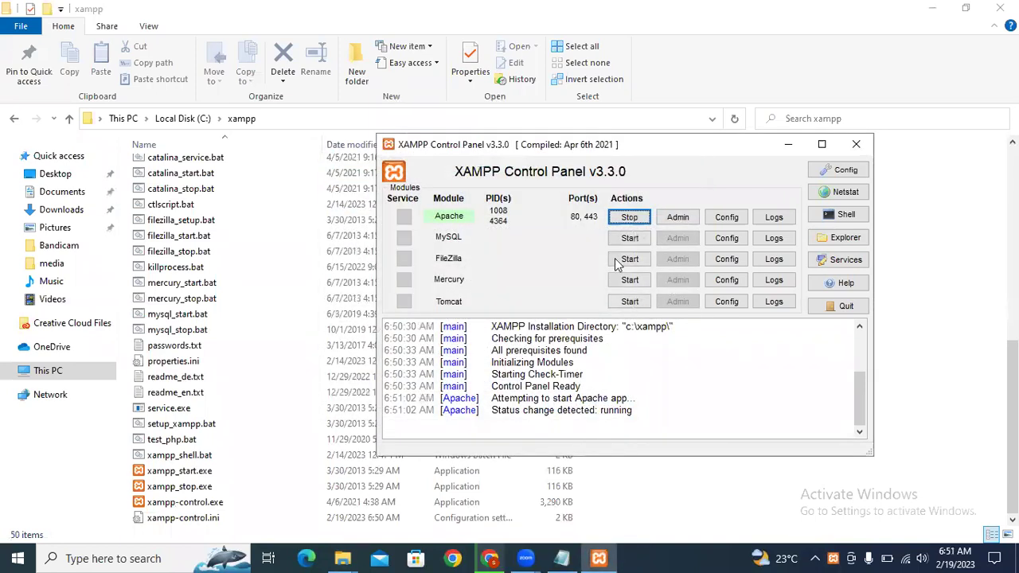
pyautogui.click(630, 241)
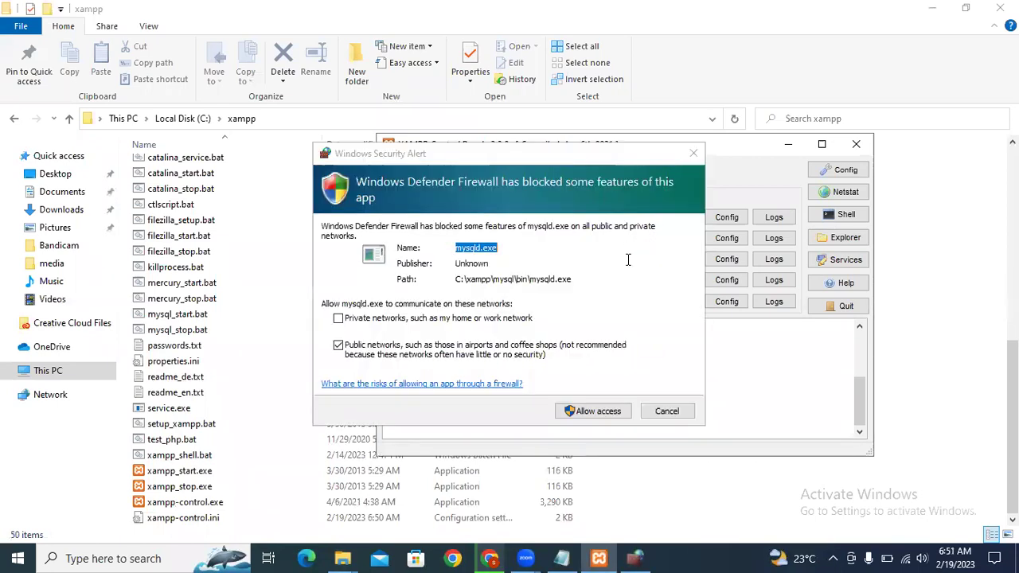
pyautogui.click(593, 412)
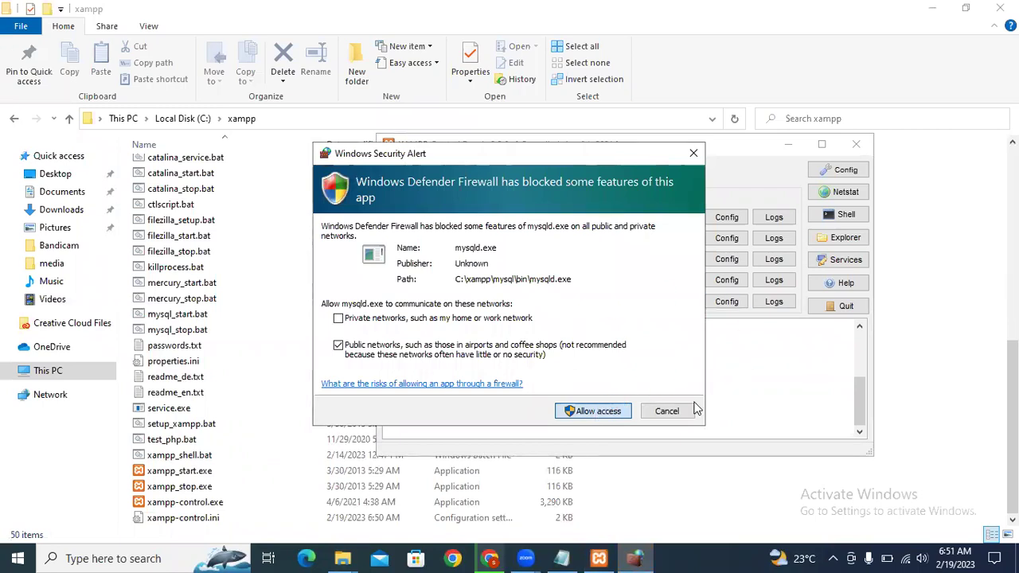
pyautogui.click(590, 412)
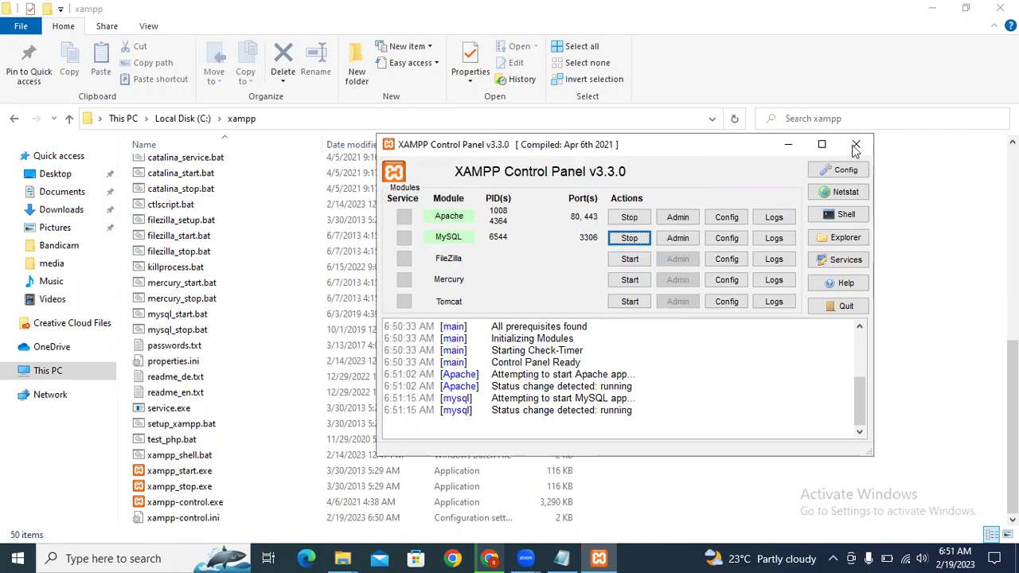
pyautogui.click(788, 145)
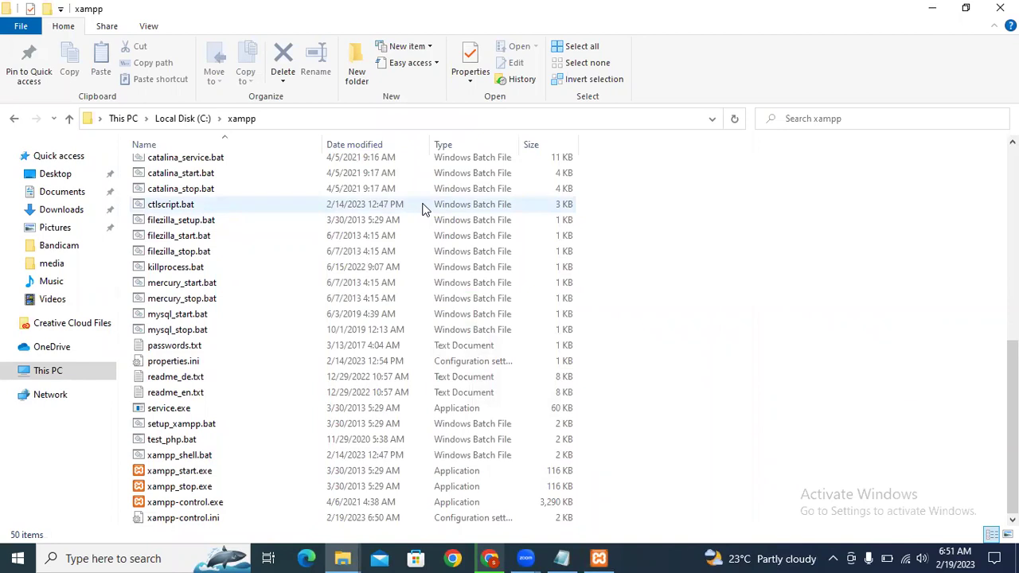
pyautogui.click(490, 558)
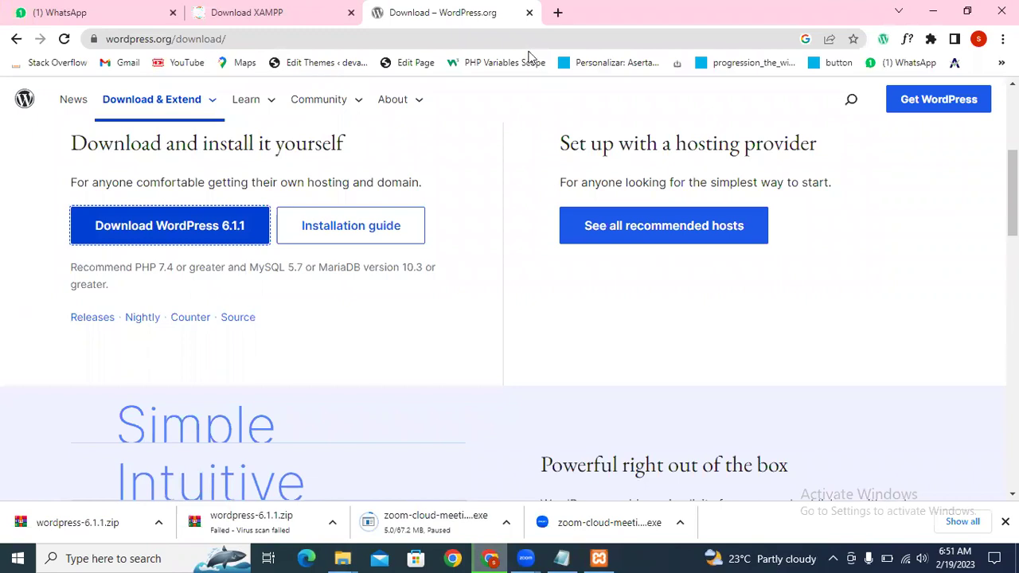
# Step: Open localhost/project1 in a new tab, then close the WordPress and Download XAMPP tabs
pyautogui.click(559, 15)
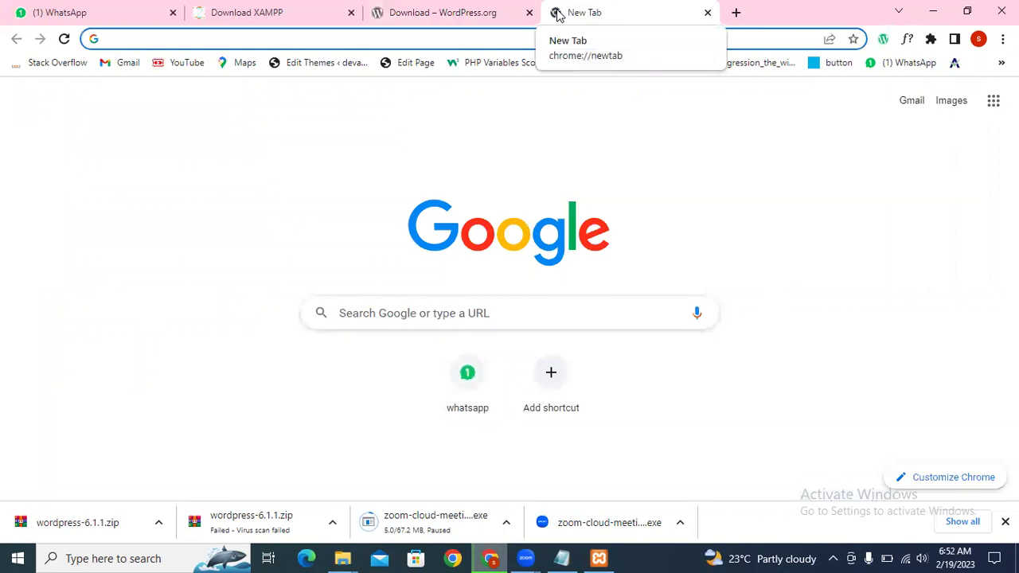
pyautogui.write('localgis')
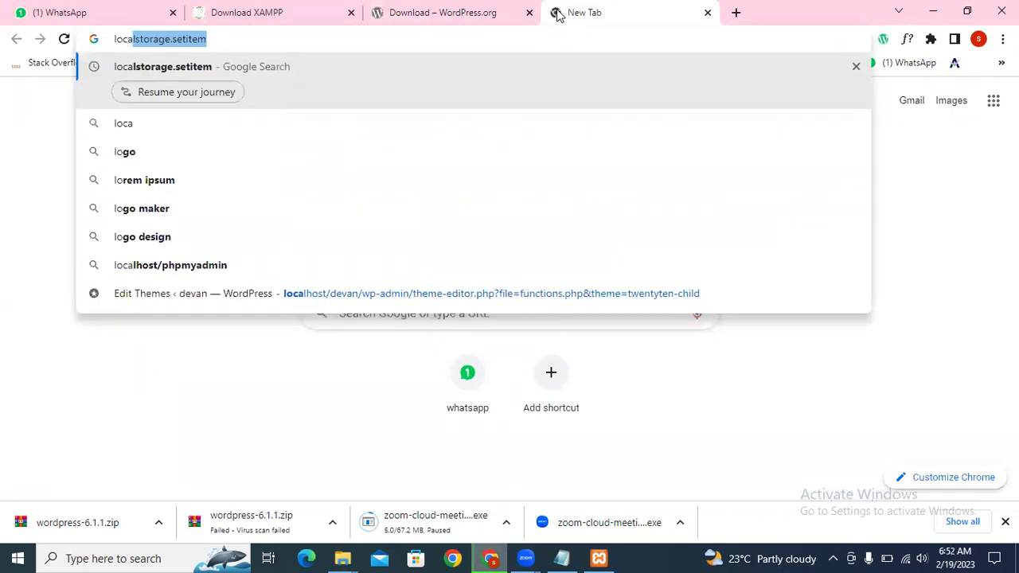
pyautogui.press('BackSpace')
pyautogui.press('BackSpace')
pyautogui.press('BackSpace')
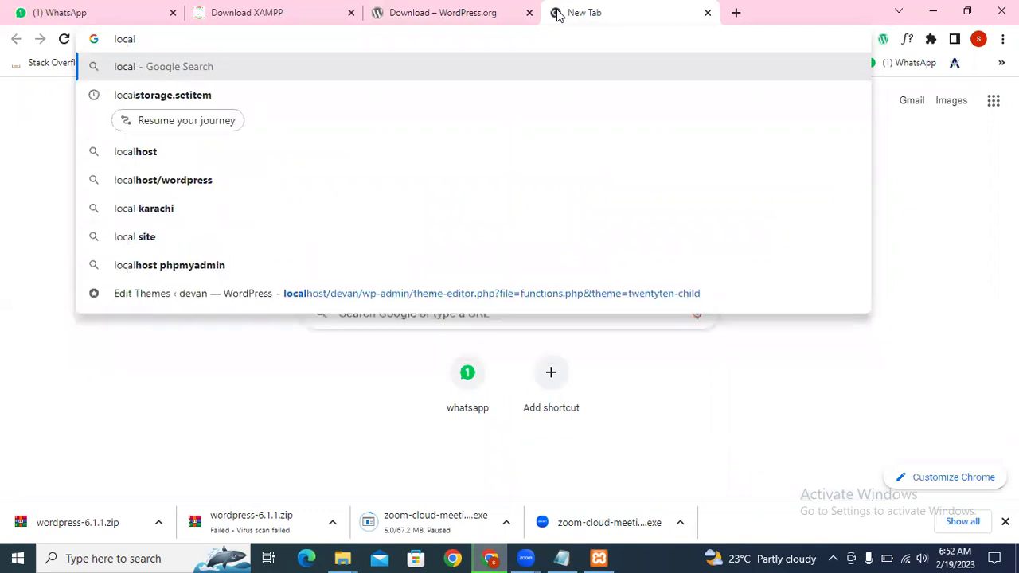
pyautogui.write('host/')
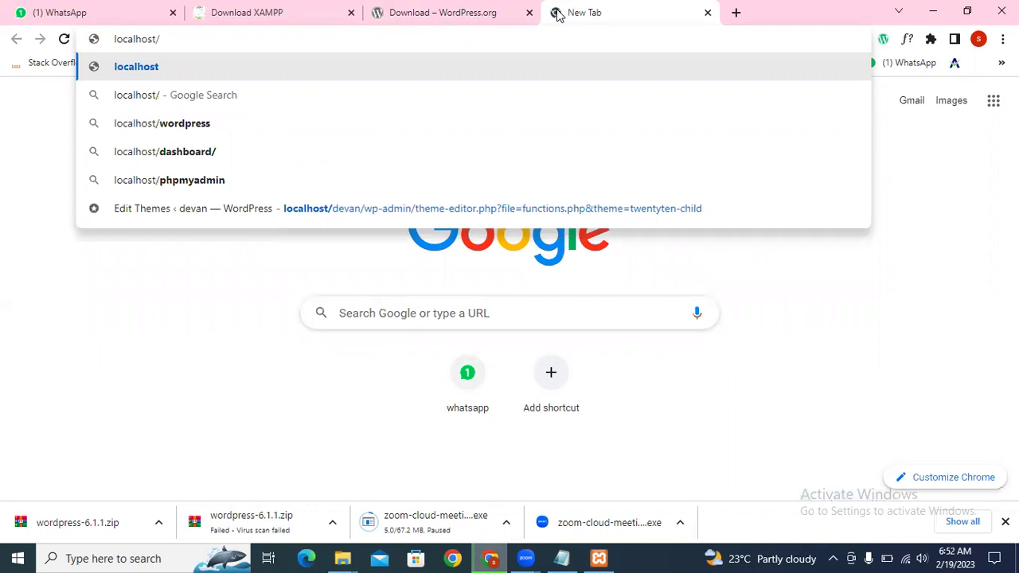
pyautogui.write('project1')
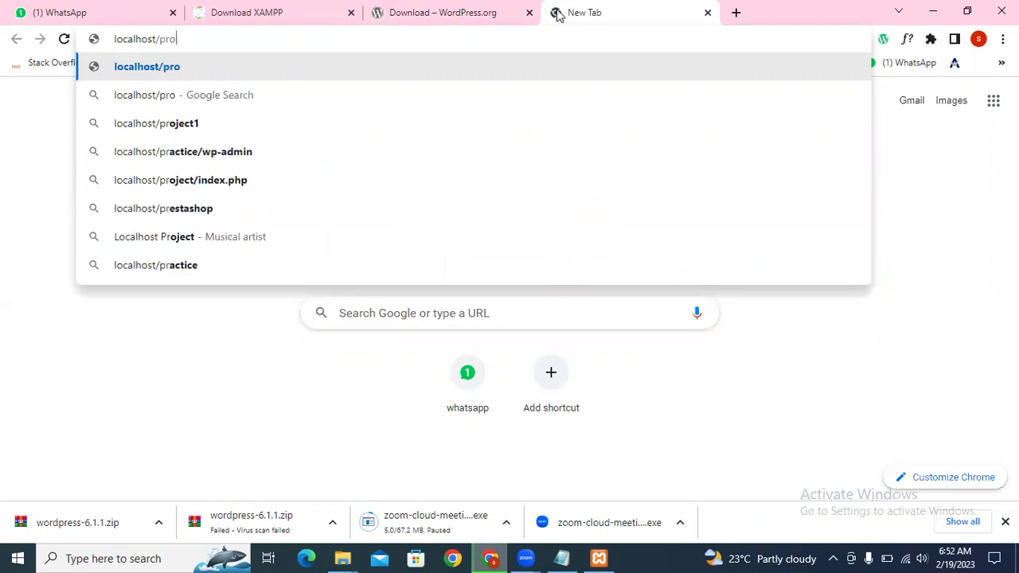
pyautogui.press('Return')
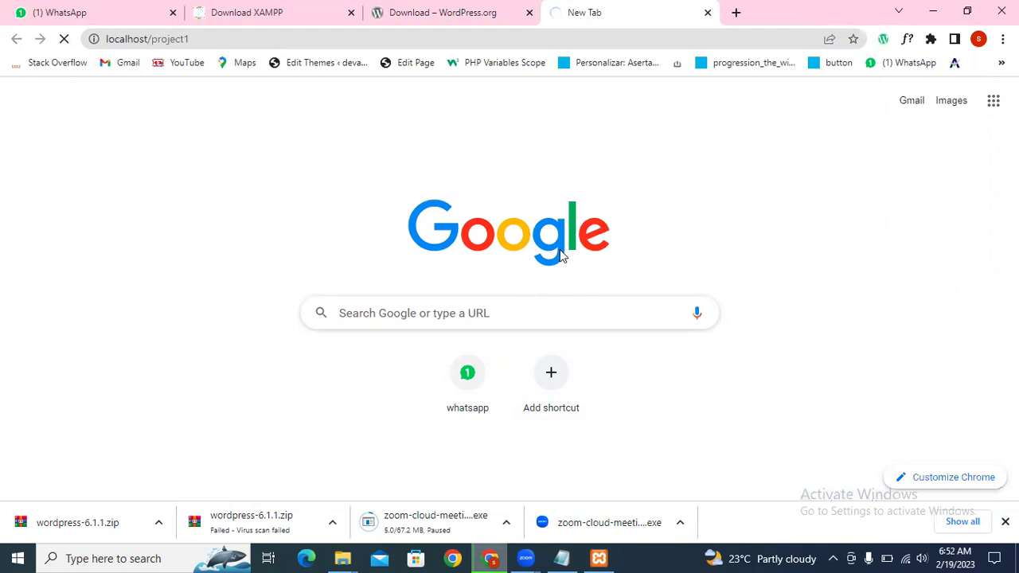
pyautogui.click(529, 12)
pyautogui.click(351, 12)
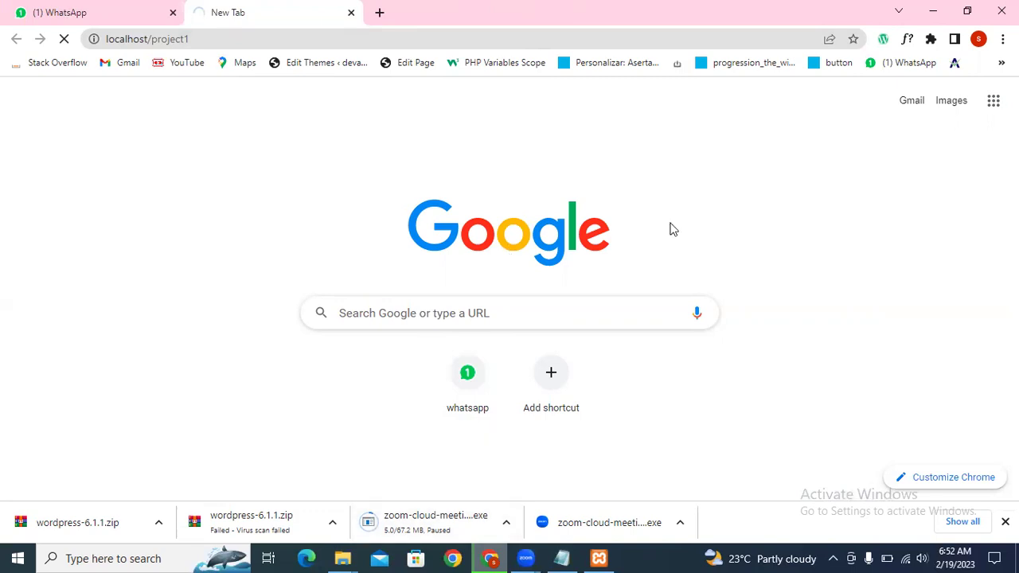
# Step: Continue the WordPress setup with English (United States) as the language
pyautogui.scroll(-2, 803, 314)
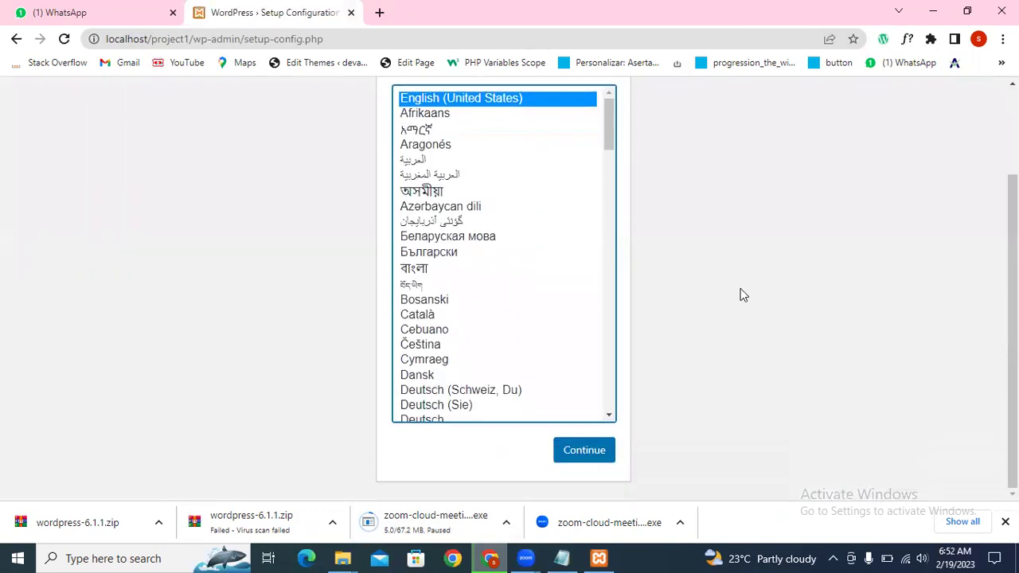
pyautogui.scroll(2, 740, 295)
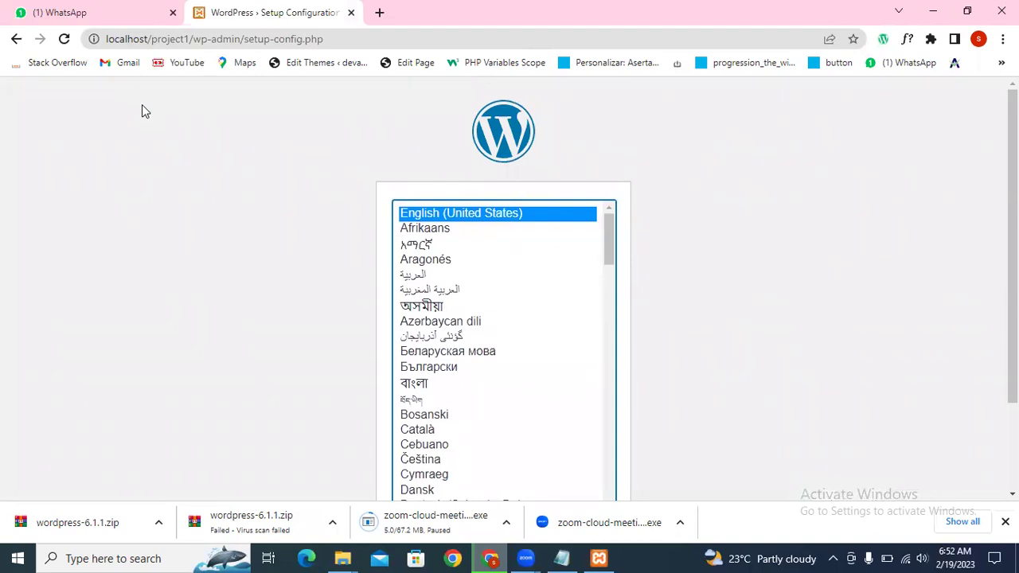
pyautogui.scroll(-1, 716, 217)
pyautogui.scroll(-1, 717, 231)
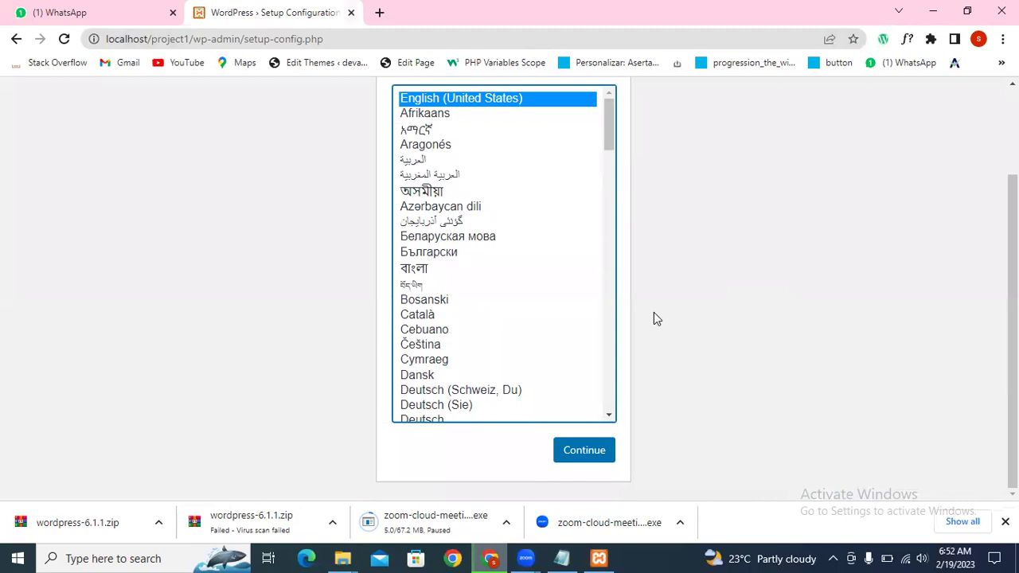
pyautogui.scroll(2, 660, 319)
pyautogui.scroll(-2, 660, 318)
pyautogui.click(586, 459)
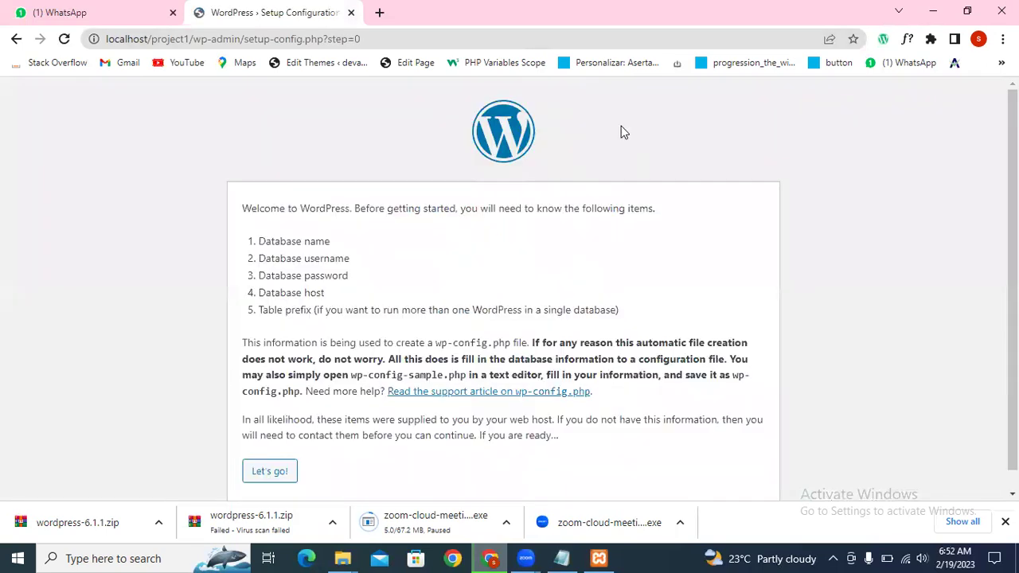
# Step: Read the welcome page's requirements: database name, username and password
pyautogui.scroll(-1, 358, 288)
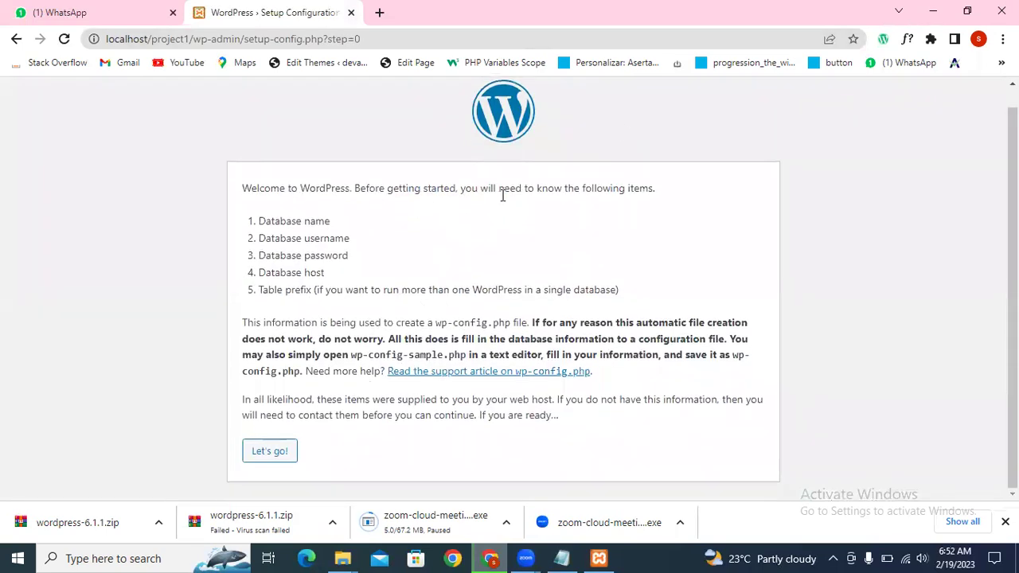
pyautogui.moveTo(654, 189); pyautogui.dragTo(524, 189)
pyautogui.moveTo(440, 182); pyautogui.dragTo(256, 190)
pyautogui.tripleClick(378, 189)
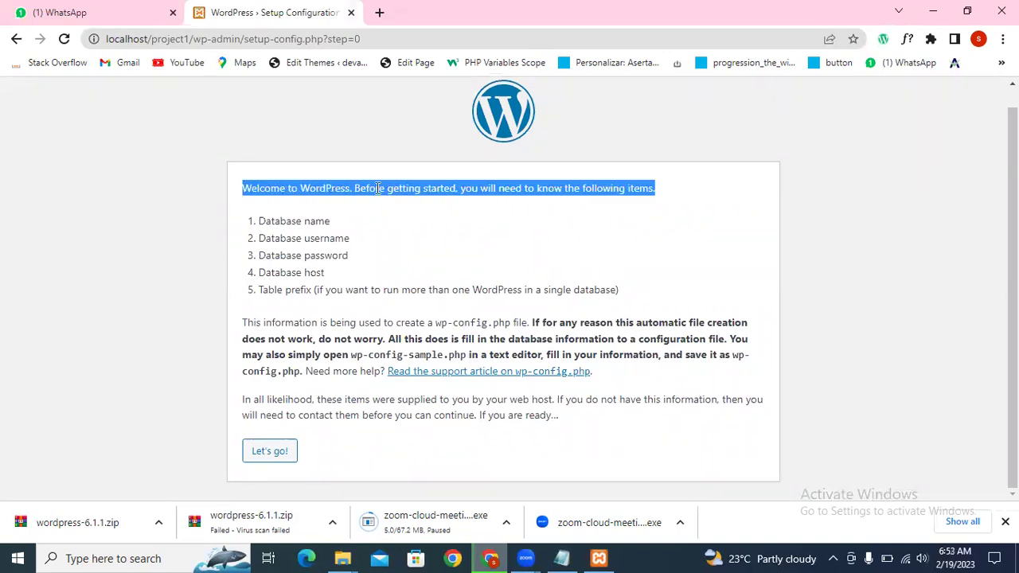
pyautogui.click(294, 222)
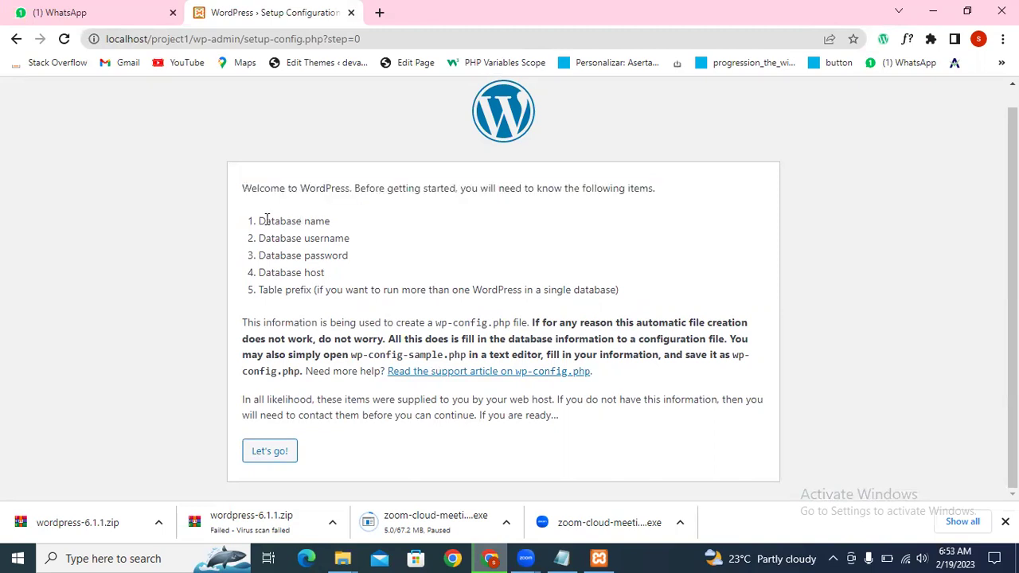
pyautogui.moveTo(257, 227); pyautogui.dragTo(370, 248)
pyautogui.moveTo(305, 256); pyautogui.dragTo(387, 263)
pyautogui.click(408, 276)
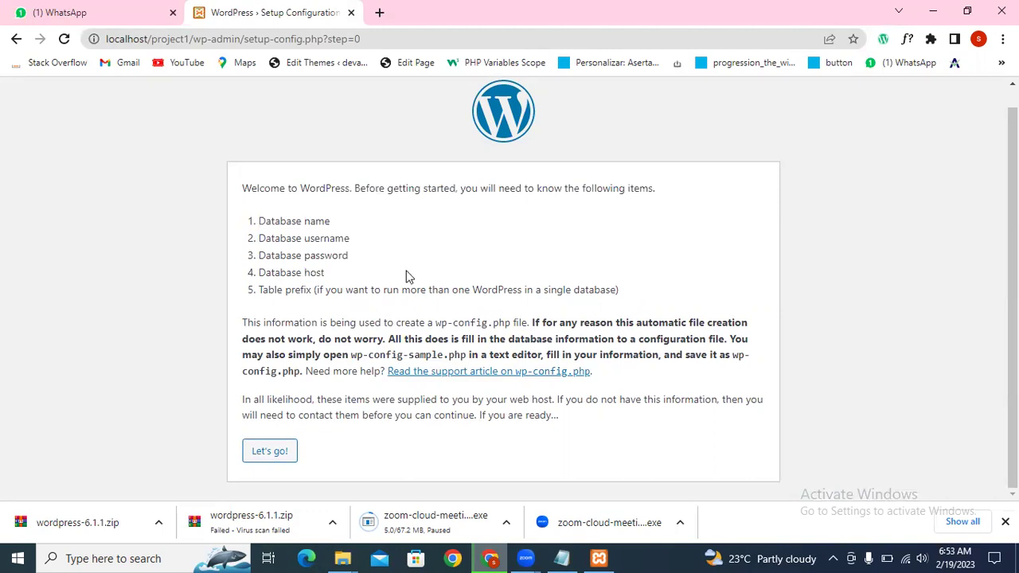
# Step: Proceed to the database connection form and bring up the XAMPP Control Panel
pyautogui.click(271, 450)
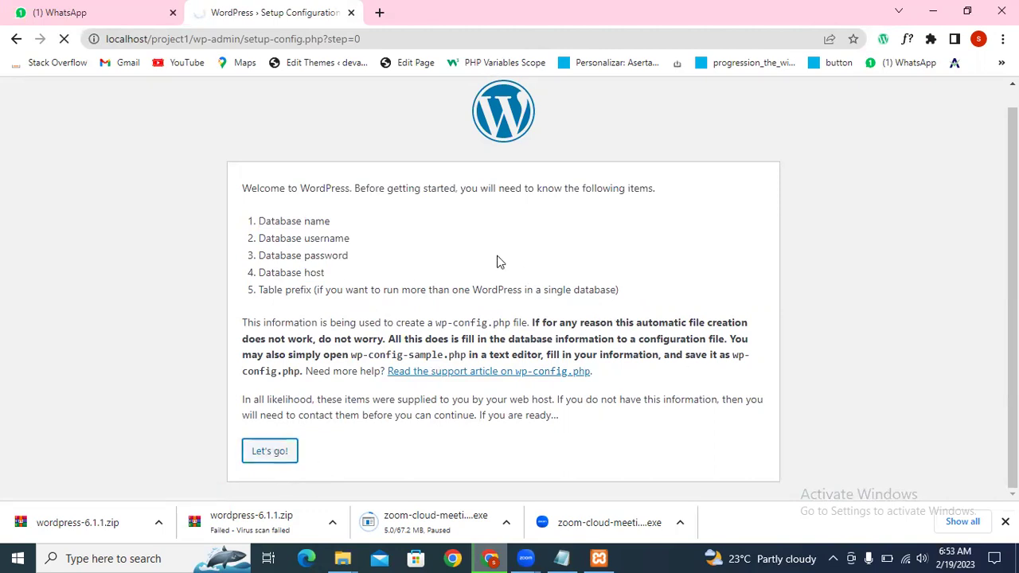
pyautogui.click(440, 254)
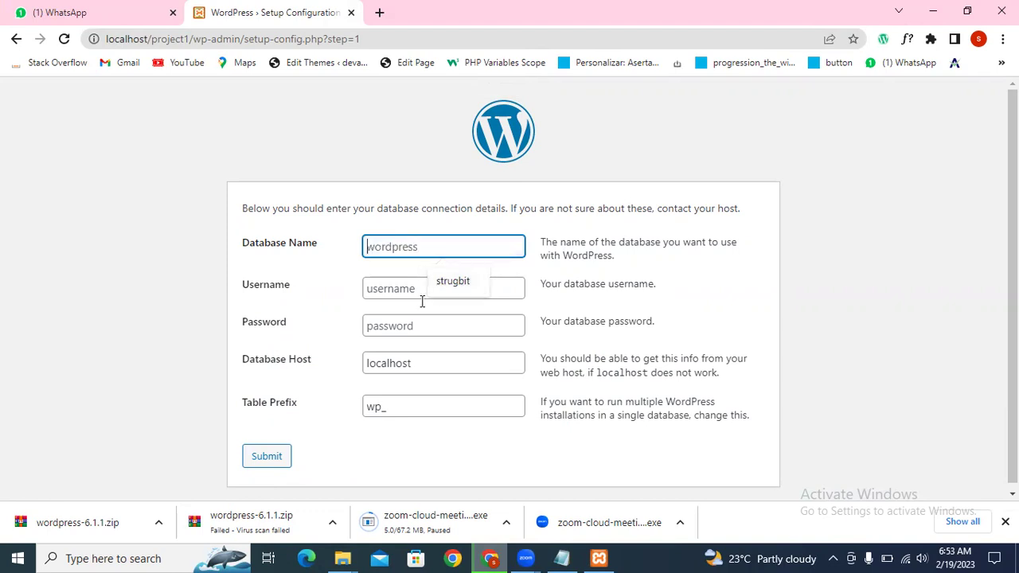
pyautogui.click(593, 557)
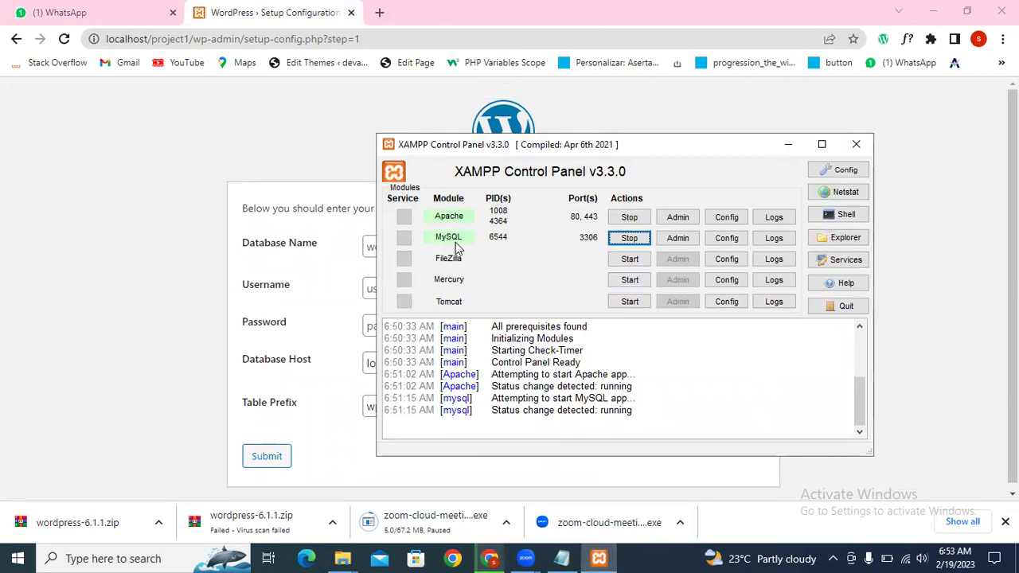
# Step: Open phpMyAdmin from the MySQL Admin button and load localhost/phpmyadmin
pyautogui.click(679, 239)
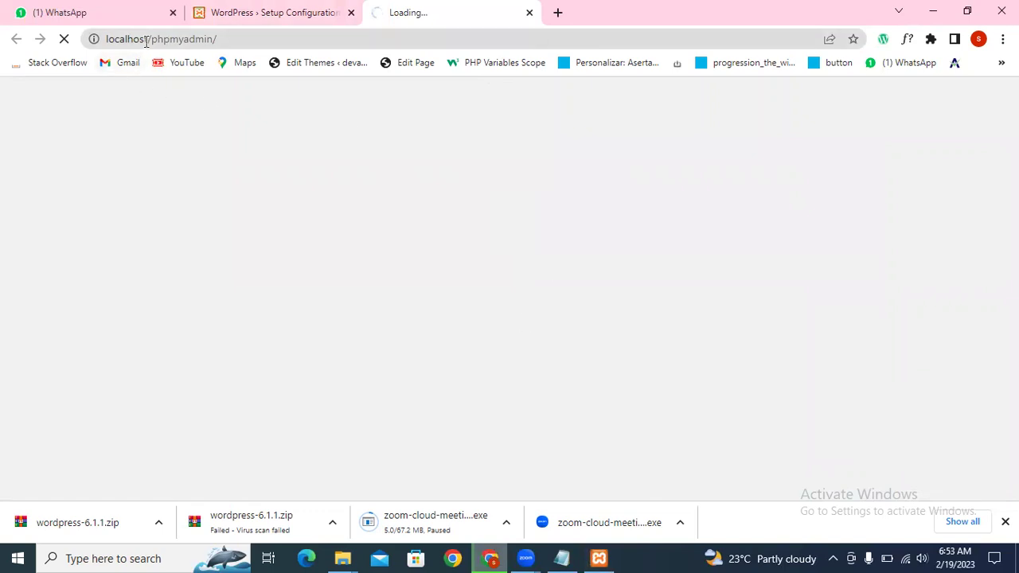
pyautogui.moveTo(152, 39); pyautogui.dragTo(221, 39)
pyautogui.click(267, 36)
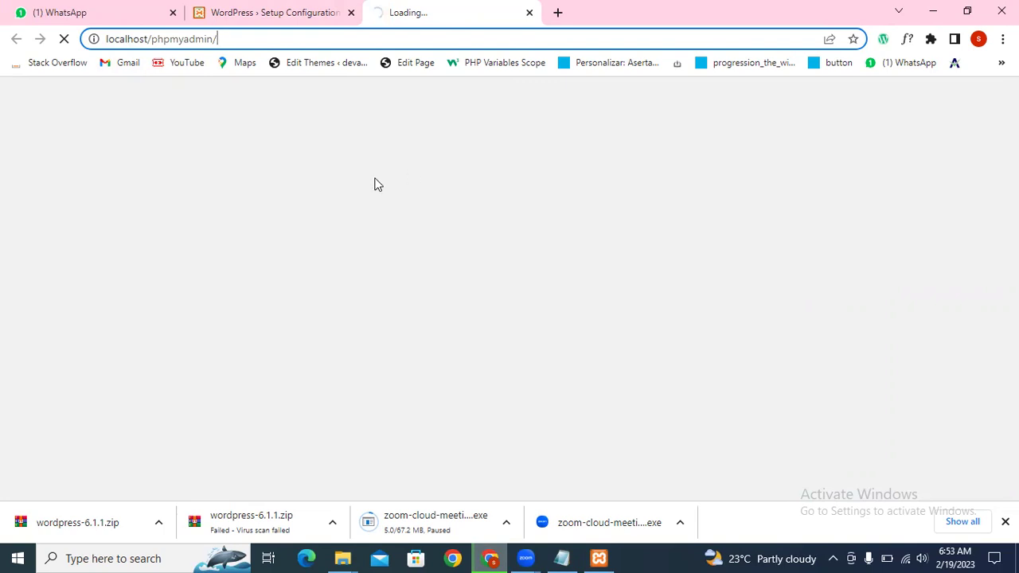
pyautogui.hotkey('ctrl', 'l')
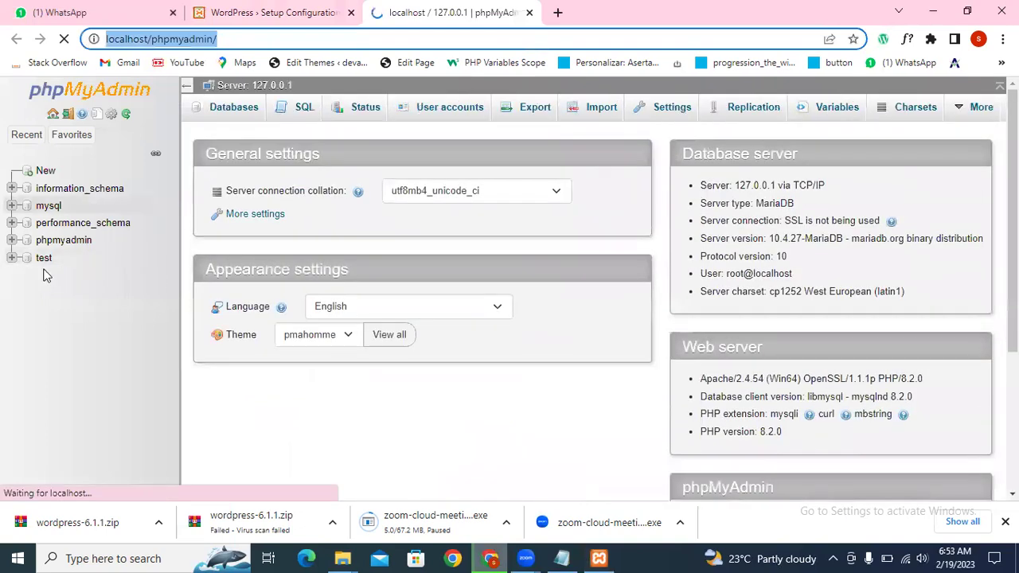
# Step: Create a new phpMyAdmin database named project1
pyautogui.click(45, 172)
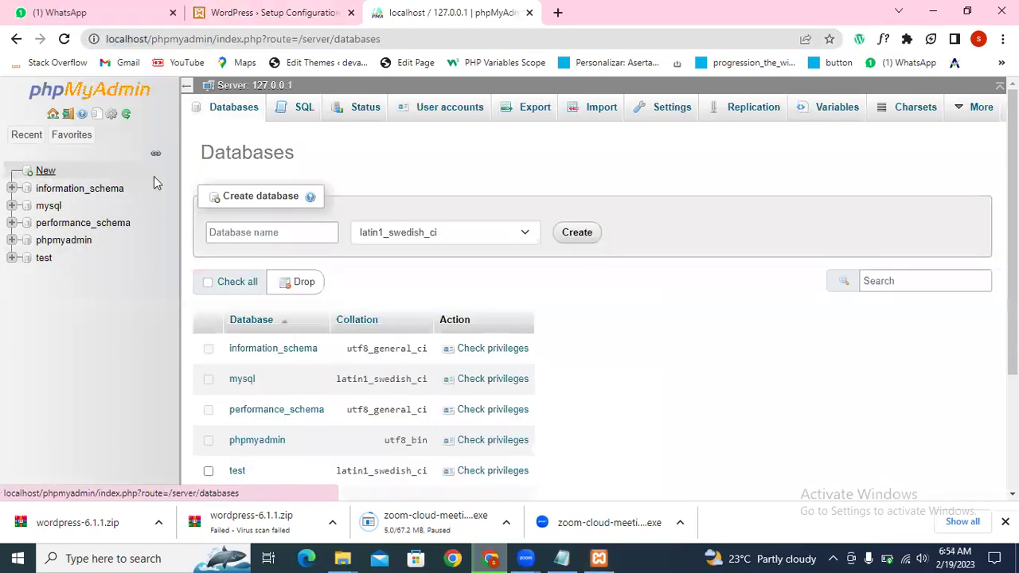
pyautogui.click(275, 229)
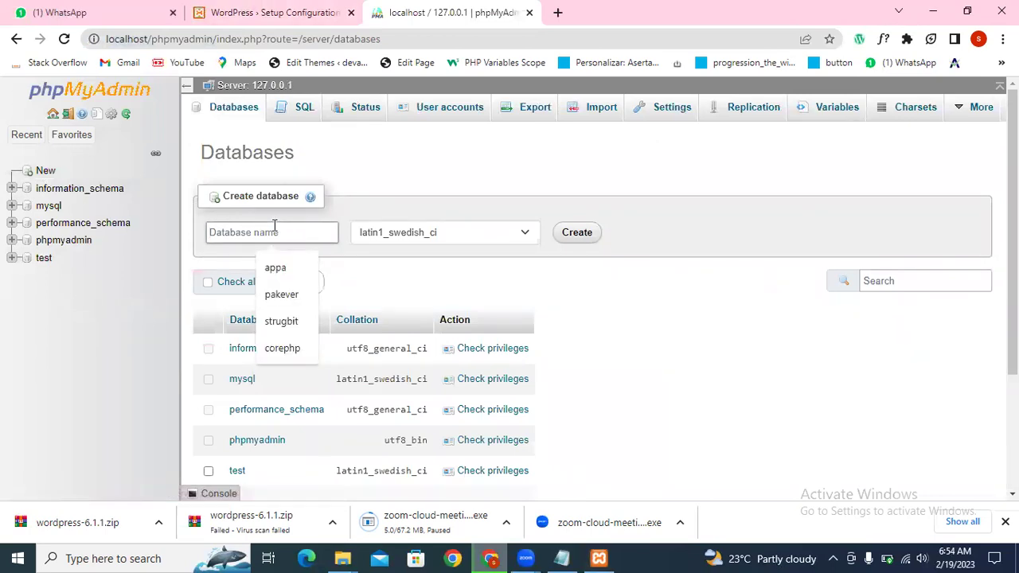
pyautogui.write('prject1')
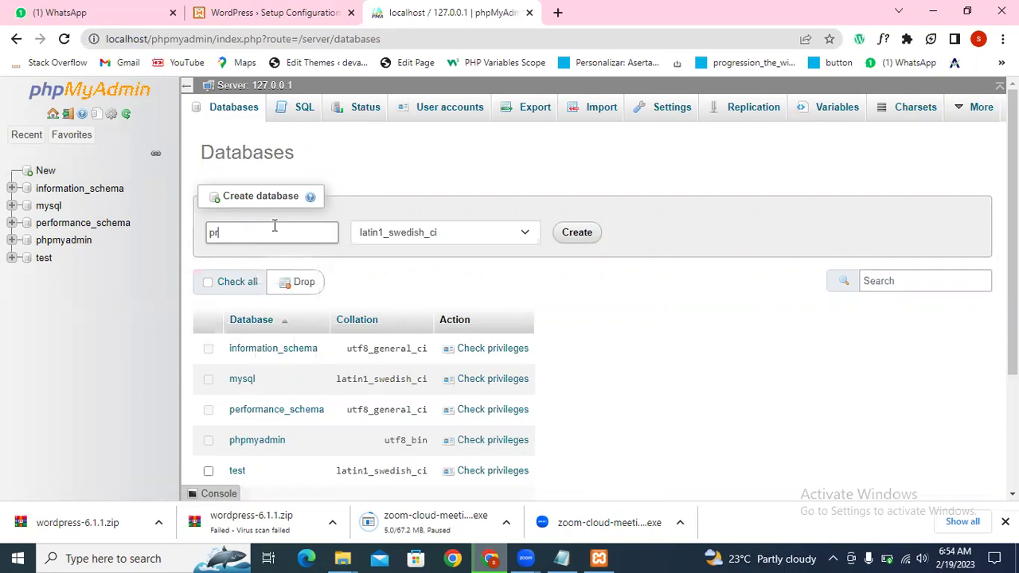
pyautogui.press('BackSpace')
pyautogui.press('BackSpace')
pyautogui.press('BackSpace')
pyautogui.write('oject')
pyautogui.doubleClick(274, 226)
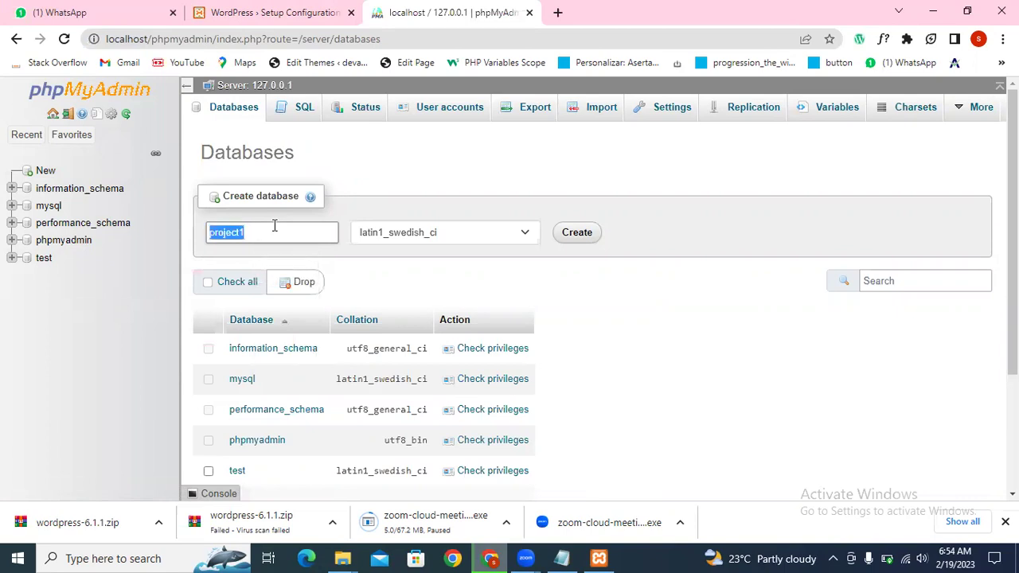
pyautogui.click(575, 236)
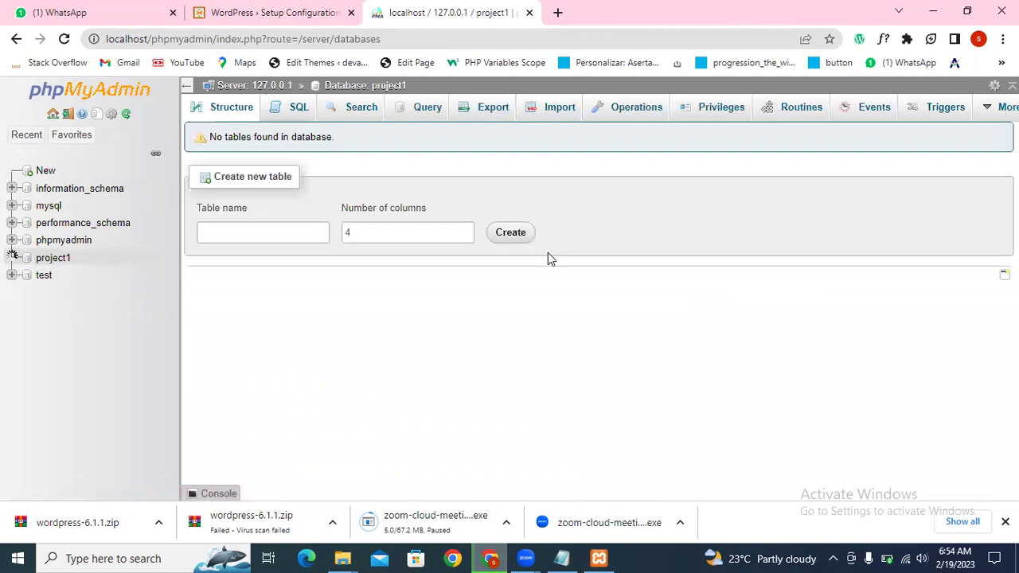
# Step: Enter project1 as the Database Name in the WordPress setup form
pyautogui.click(252, 9)
pyautogui.write('project1')
pyautogui.click(426, 294)
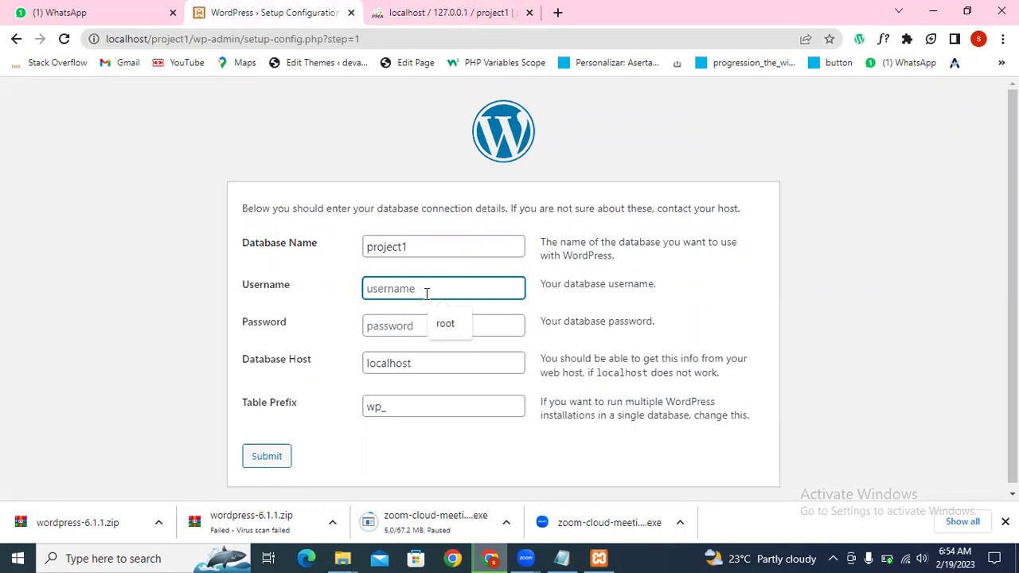
# Step: Enter root as Username, leave Password blank, and keep localhost host and wp_ prefix
pyautogui.write('root')
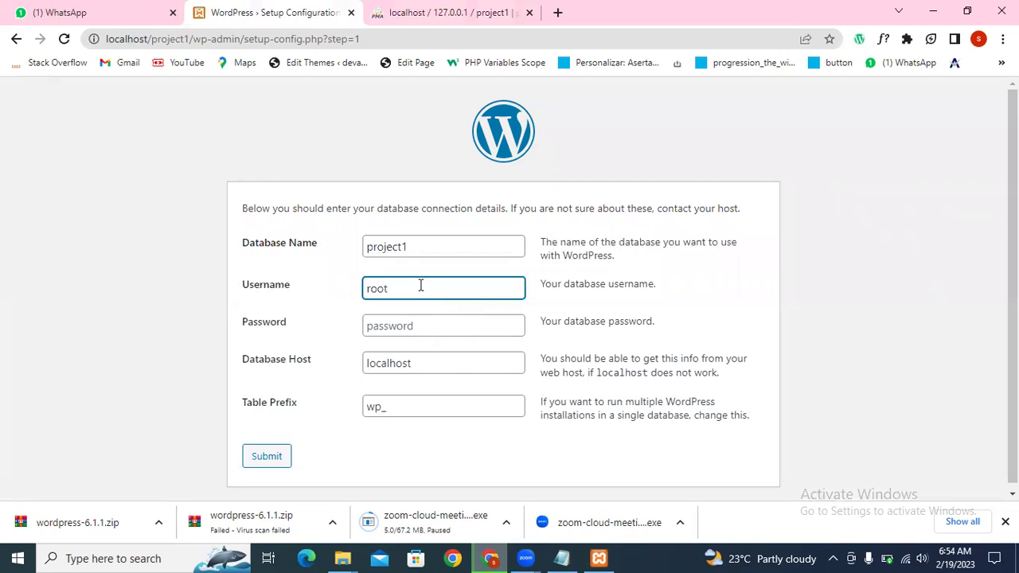
pyautogui.click(433, 327)
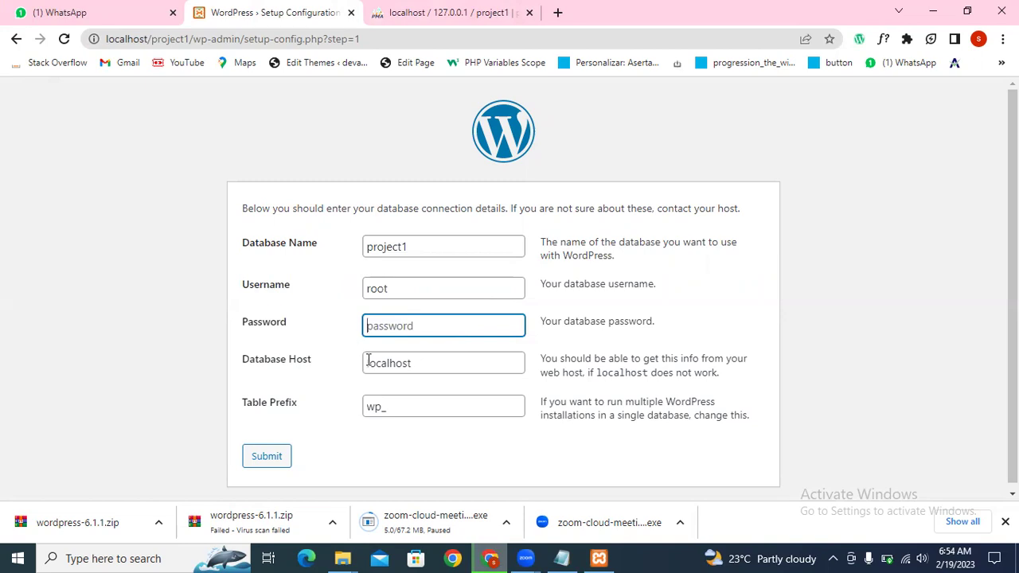
pyautogui.moveTo(443, 364); pyautogui.dragTo(345, 376)
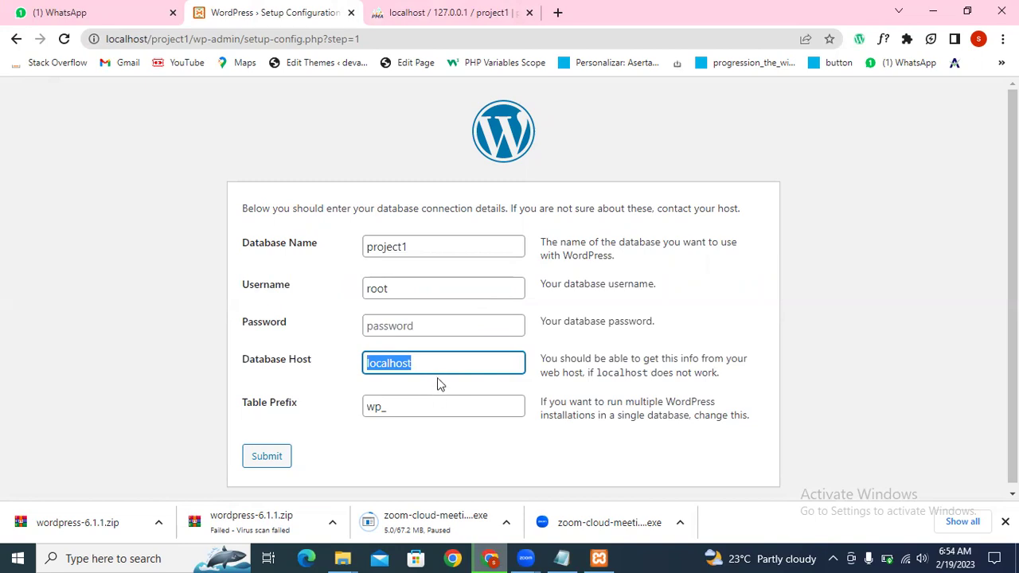
pyautogui.click(444, 363)
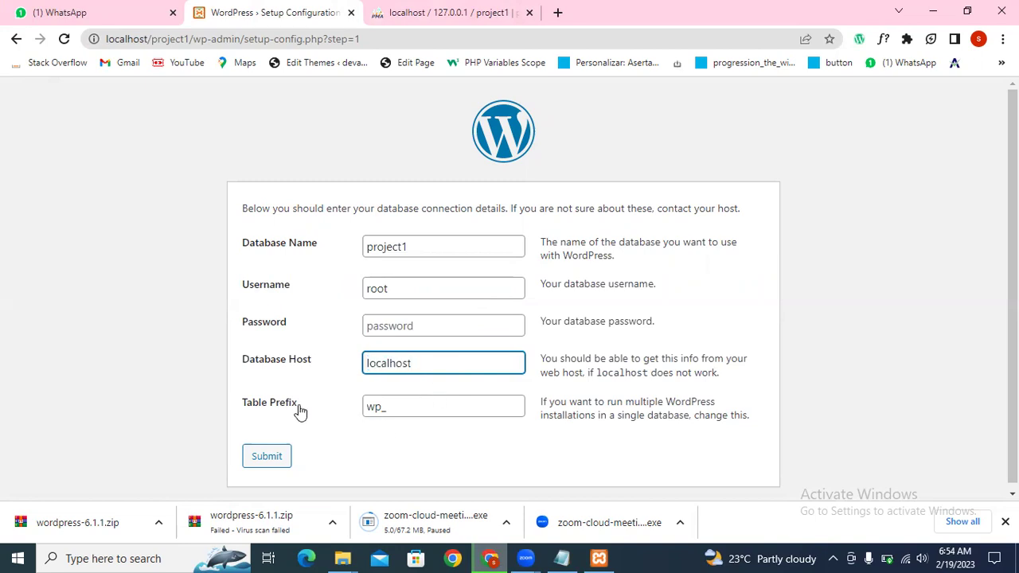
pyautogui.hotkey('alt', 'Tab')
pyautogui.hotkey('alt', 'Tab')
pyautogui.moveTo(383, 406); pyautogui.dragTo(366, 407)
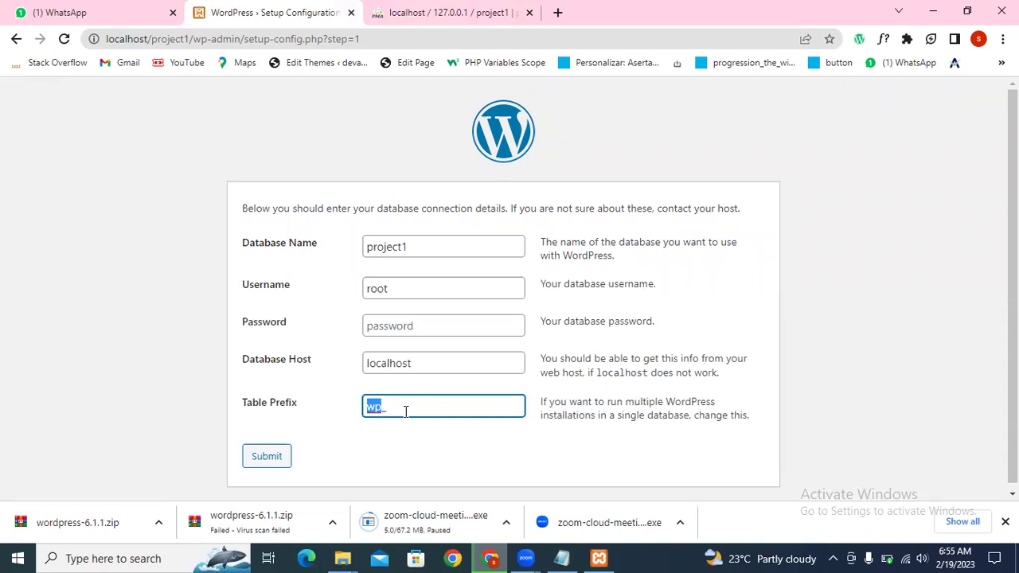
pyautogui.click(385, 409)
pyautogui.hotkey('ctrl', 'Tab')
# Step: Browse the project1 and mysql databases in phpMyAdmin's navigation tree
pyautogui.click(52, 258)
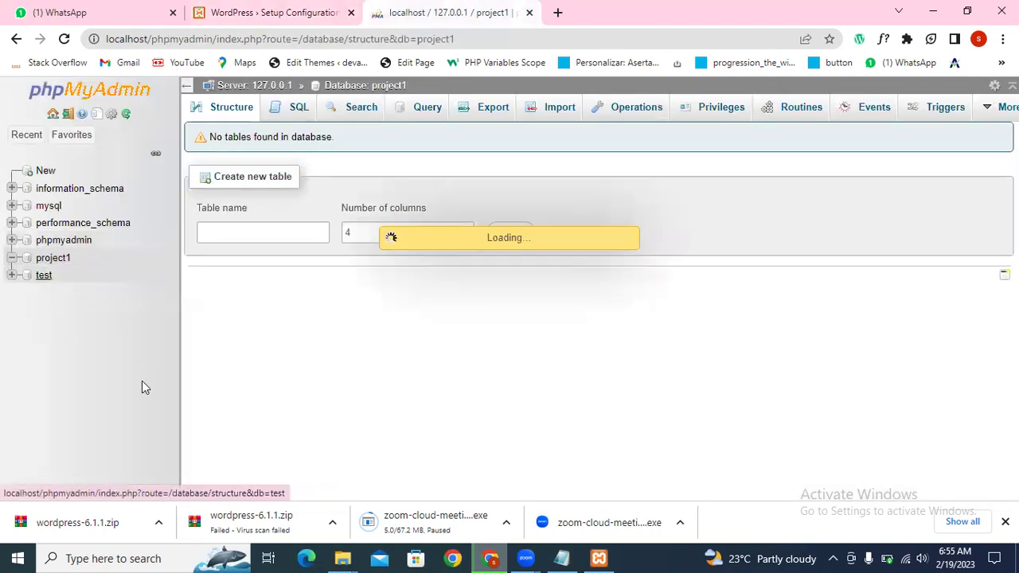
pyautogui.click(13, 258)
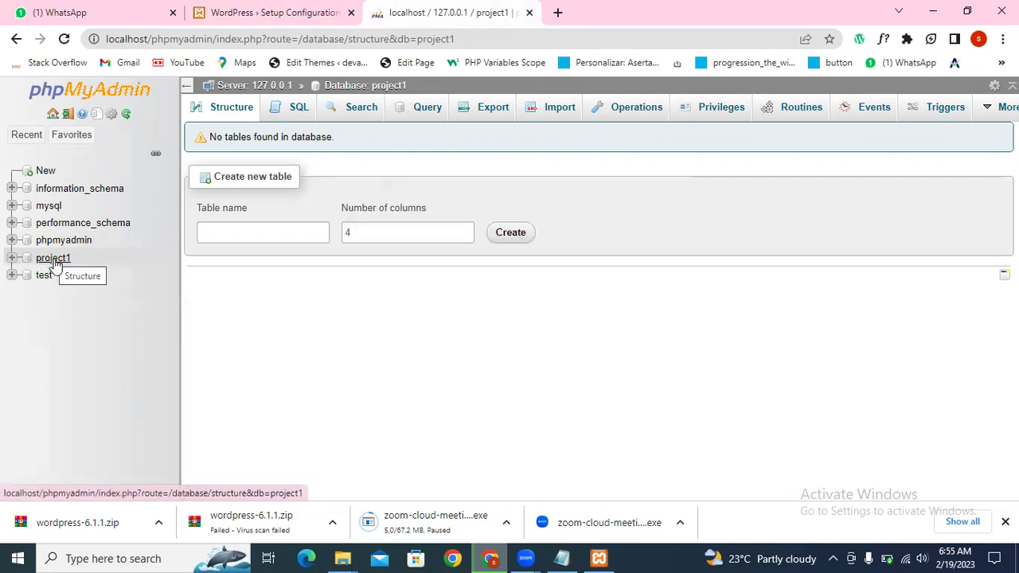
pyautogui.click(12, 205)
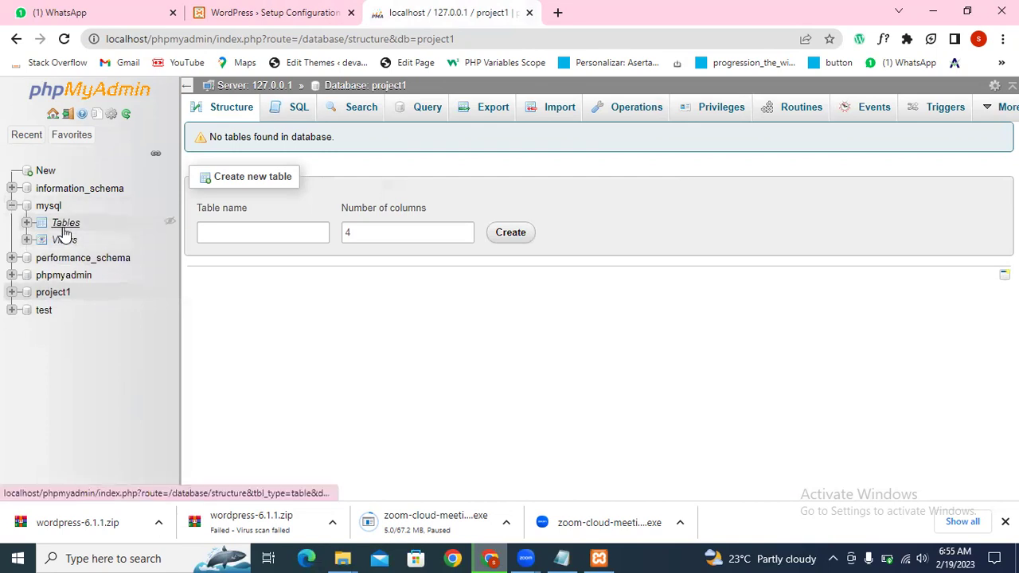
pyautogui.click(64, 227)
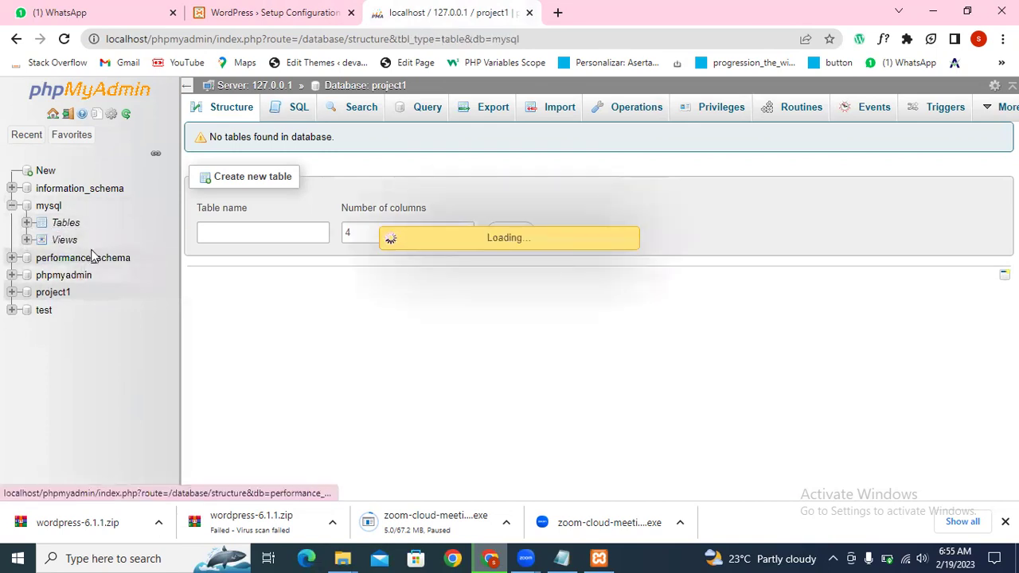
pyautogui.click(26, 223)
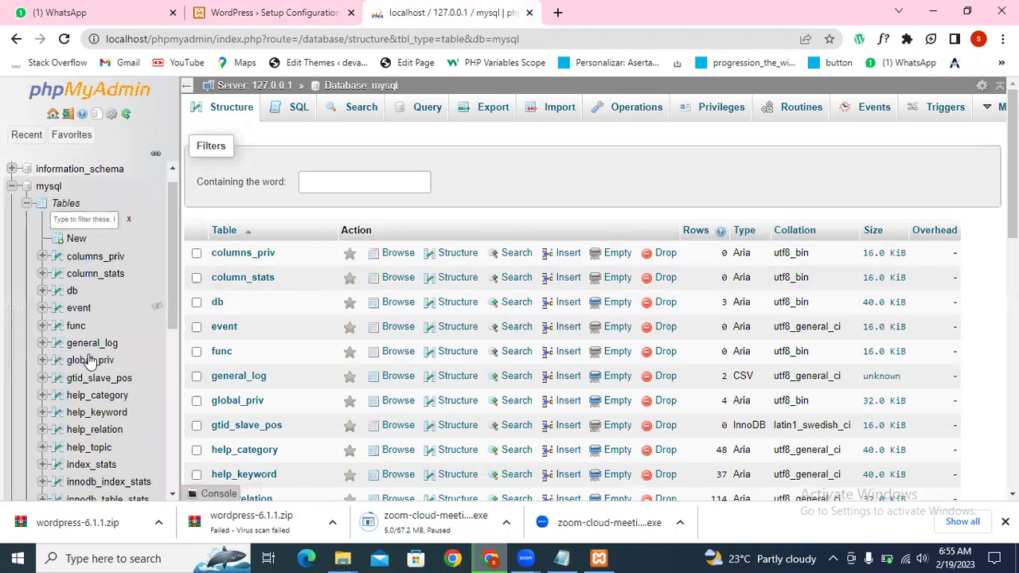
pyautogui.scroll(-10, 90, 360)
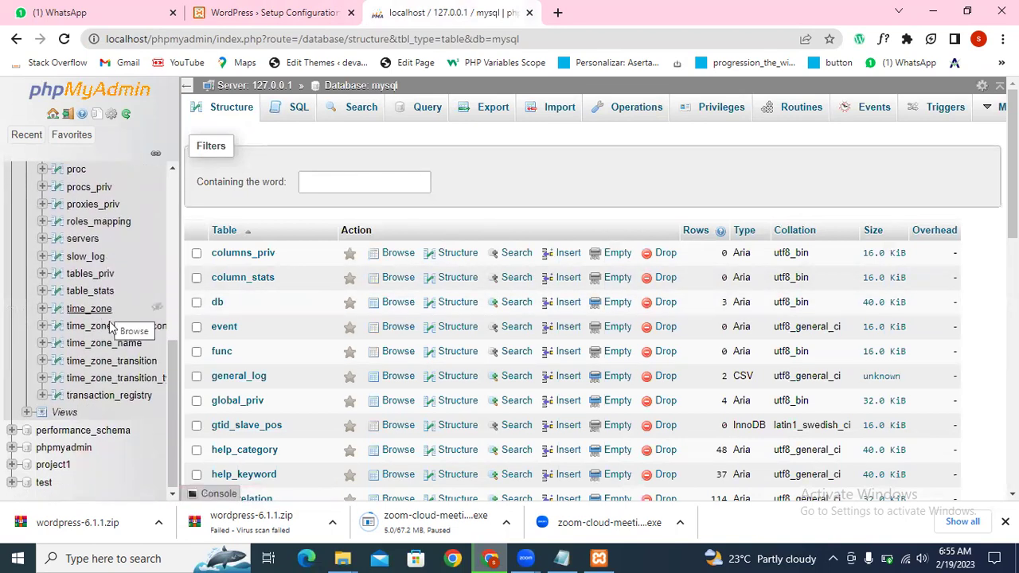
pyautogui.scroll(-2, 108, 335)
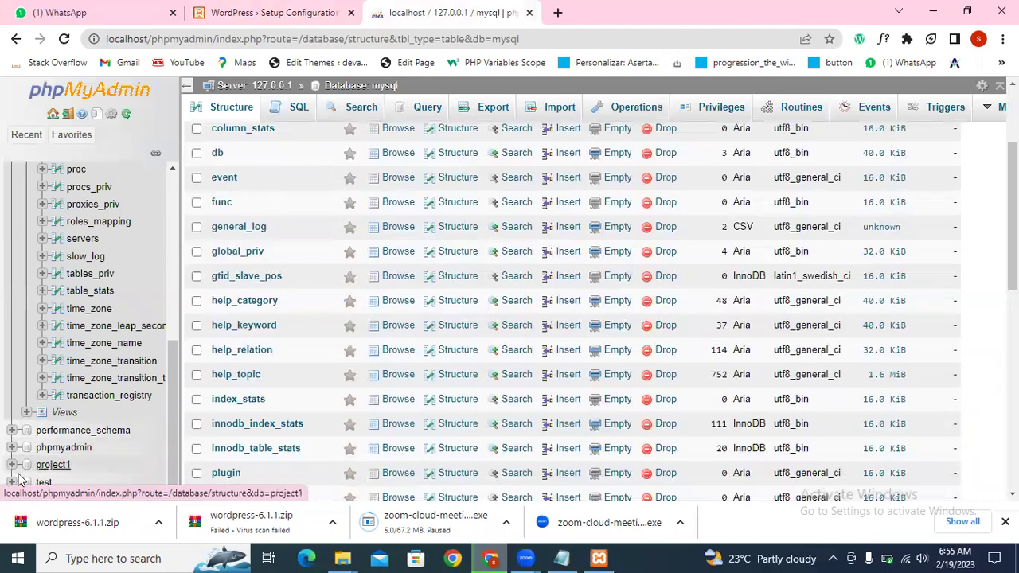
pyautogui.scroll(-7, 22, 484)
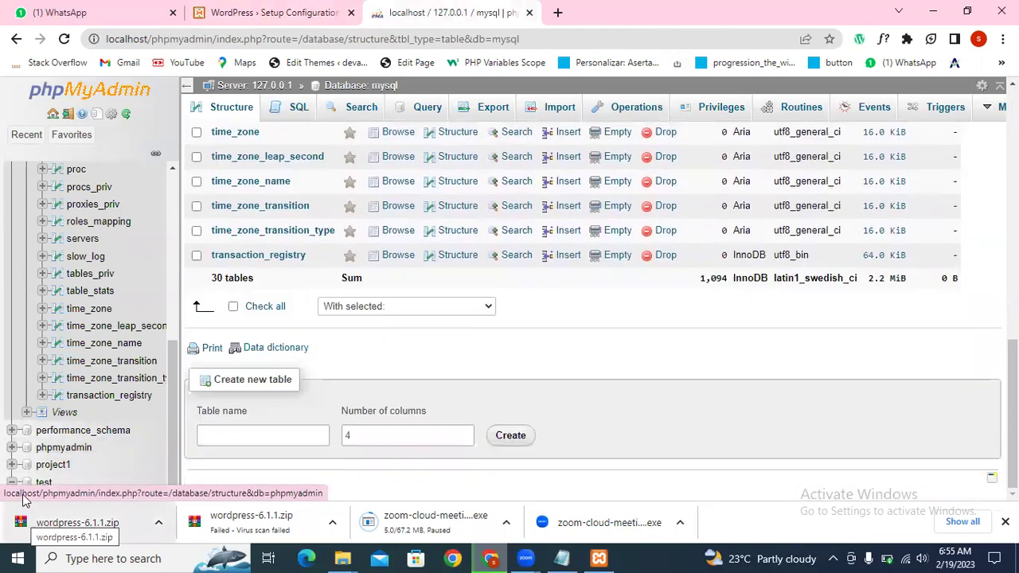
# Step: Open the empty test database and bring the XAMPP Control Panel forward
pyautogui.click(41, 483)
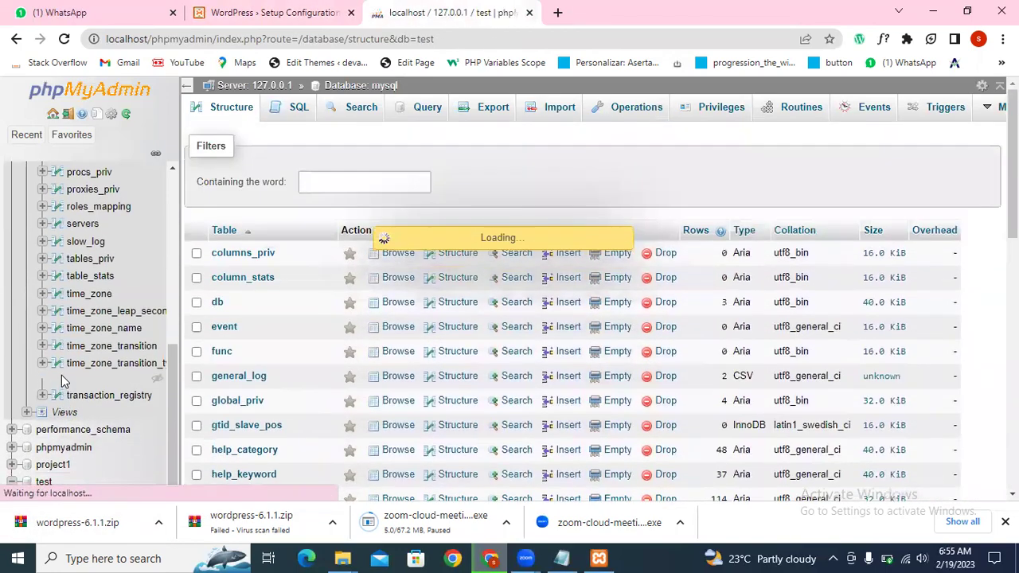
pyautogui.scroll(2, 80, 398)
pyautogui.scroll(1, 91, 414)
pyautogui.scroll(-4, 57, 478)
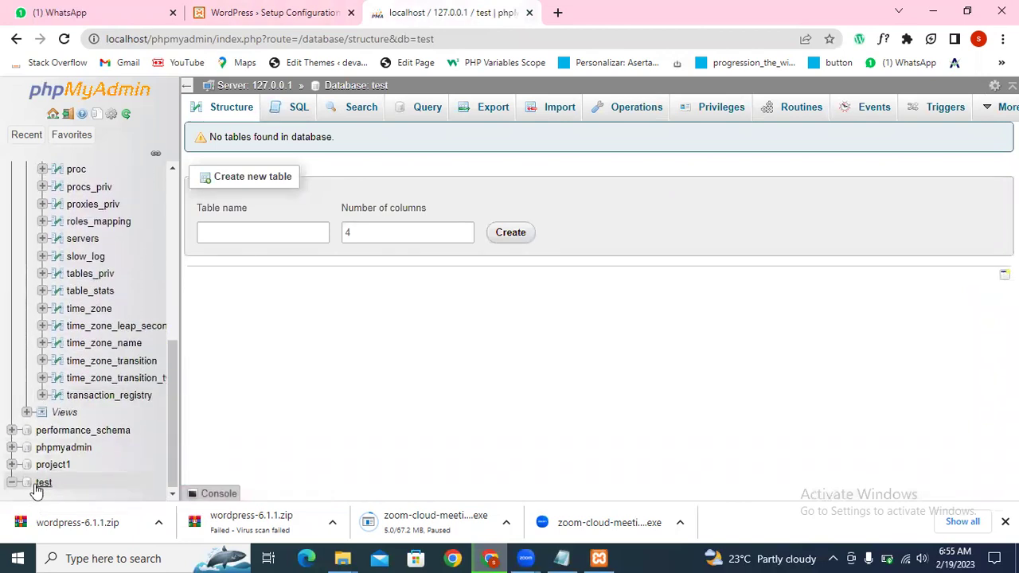
pyautogui.click(42, 483)
pyautogui.hotkey('alt', 'Tab')
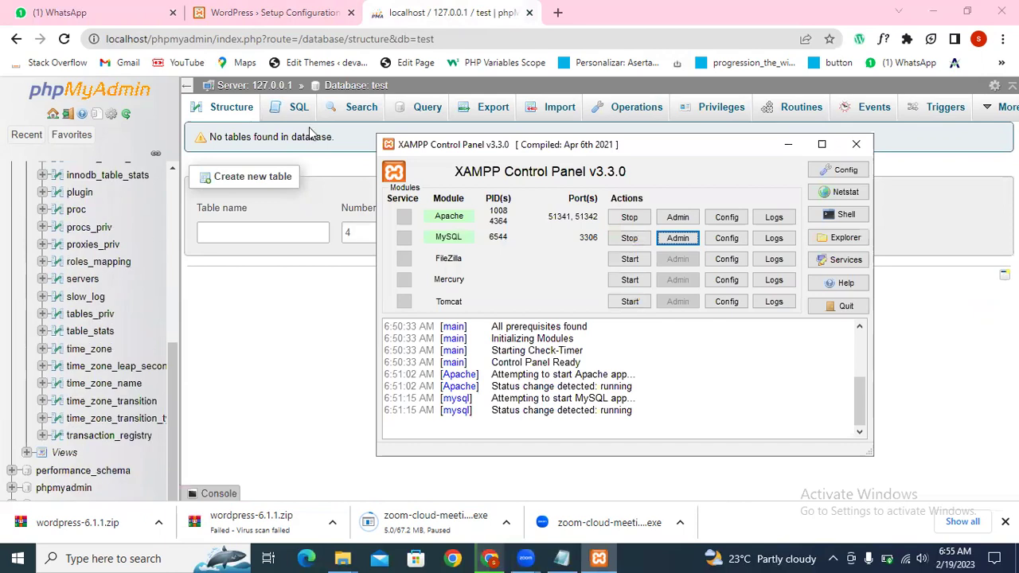
# Step: Submit the project1 database details and run the WordPress installation
pyautogui.click(312, 136)
pyautogui.click(271, 12)
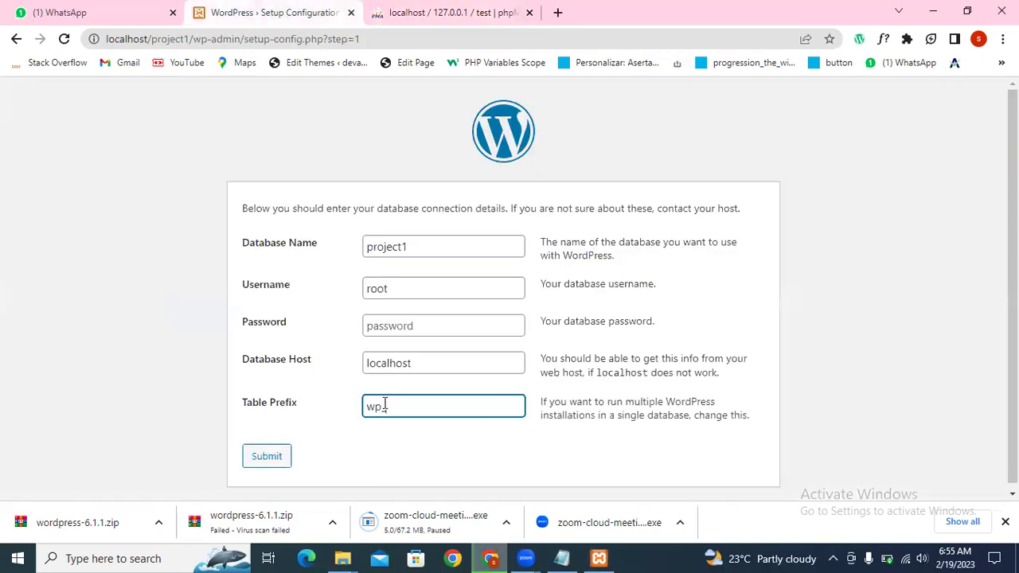
pyautogui.click(271, 460)
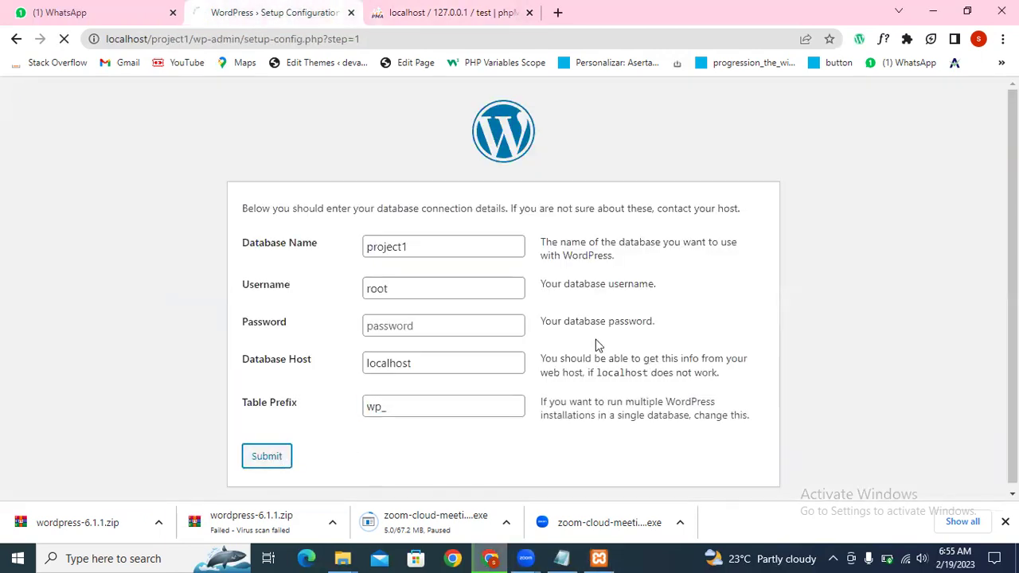
pyautogui.click(310, 267)
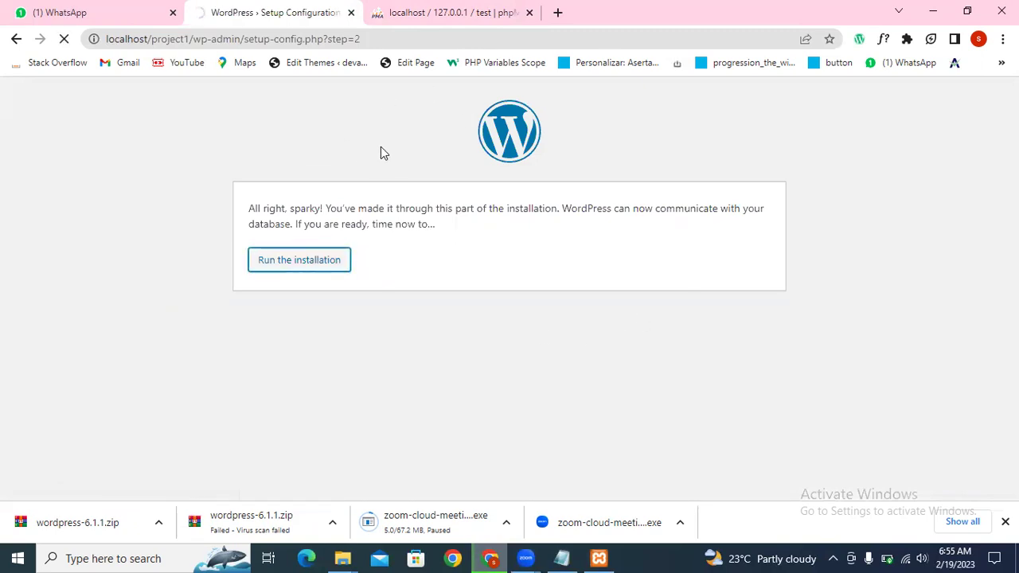
pyautogui.scroll(-1, 390, 246)
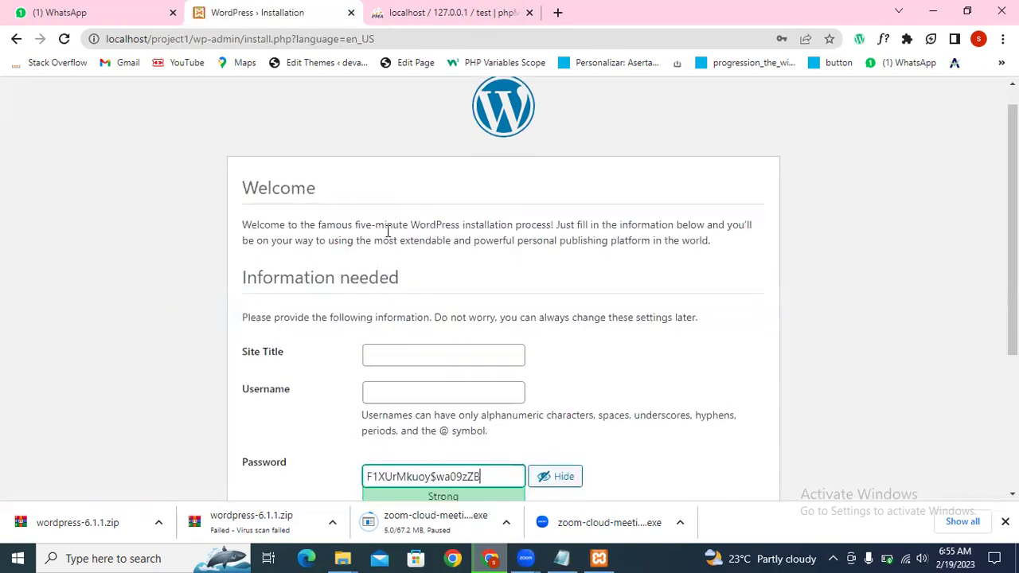
# Step: Enter project1 as the Site Title
pyautogui.click(395, 293)
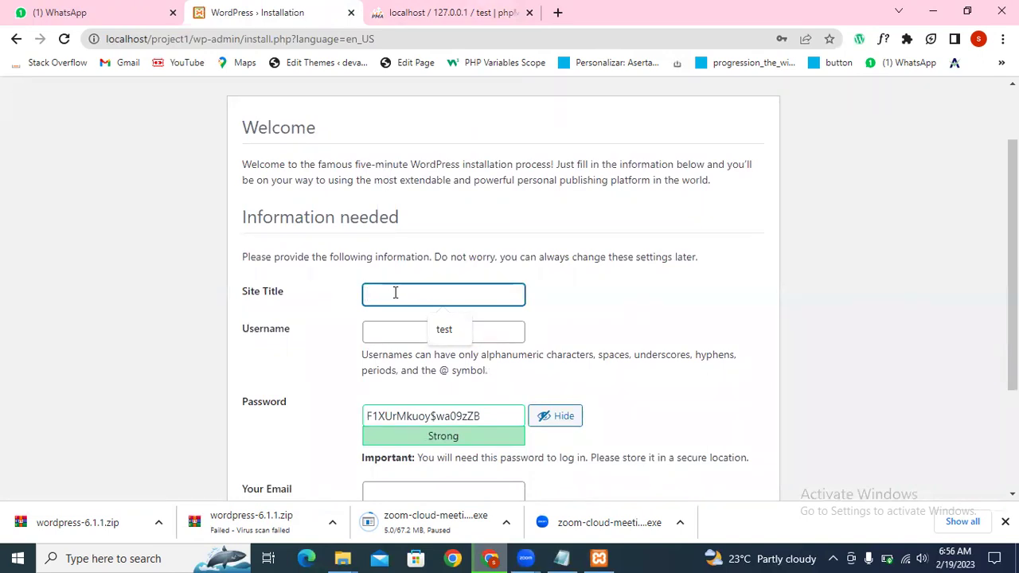
pyautogui.write('project')
pyautogui.press('BackSpace')
pyautogui.press('BackSpace')
pyautogui.press('BackSpace')
pyautogui.press('BackSpace')
pyautogui.write('oject')
pyautogui.write('1')
pyautogui.doubleClick(396, 294)
pyautogui.click(407, 335)
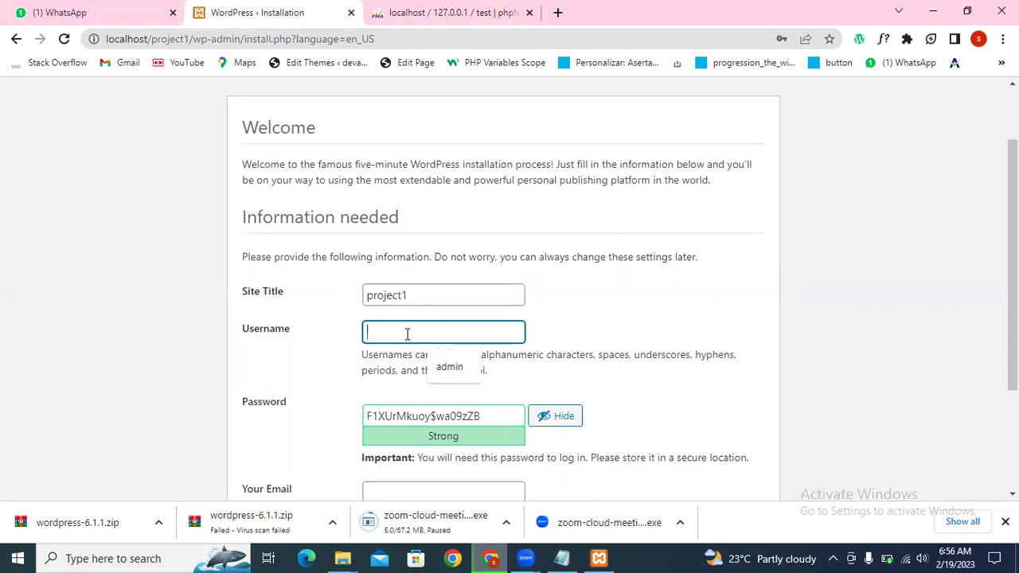
# Step: Enter admin as the Username
pyautogui.press('Escape')
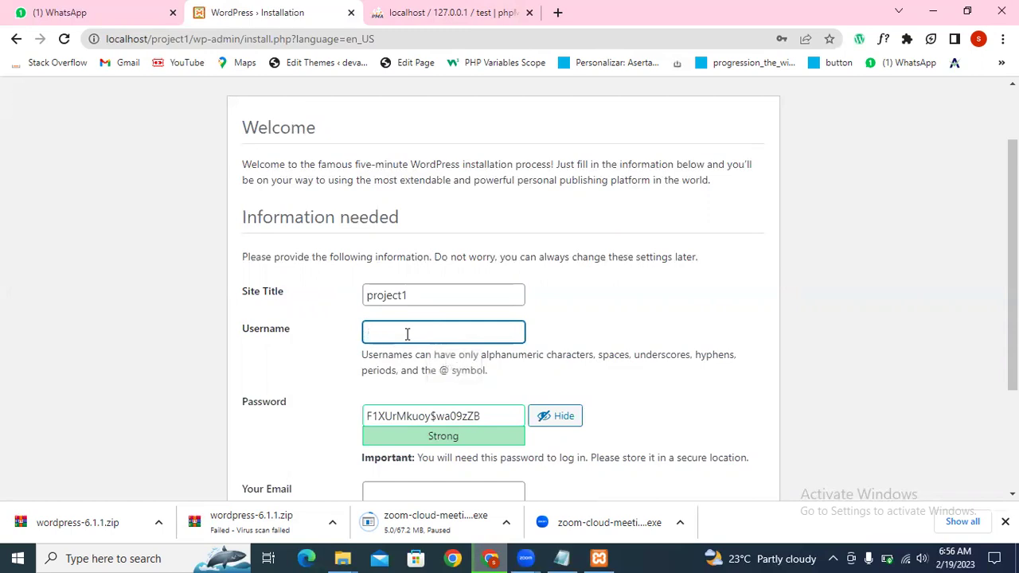
pyautogui.click(561, 523)
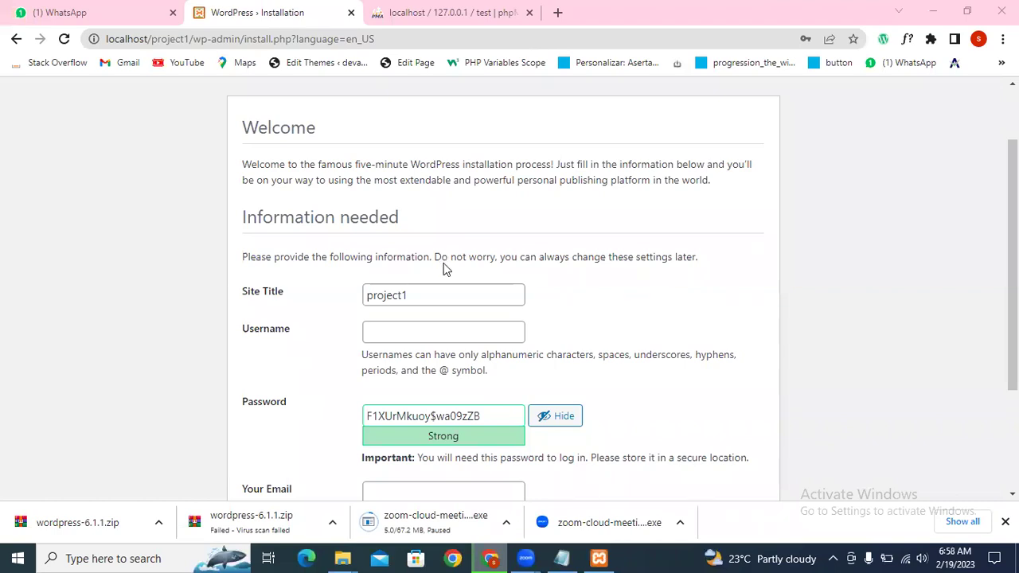
pyautogui.click(412, 330)
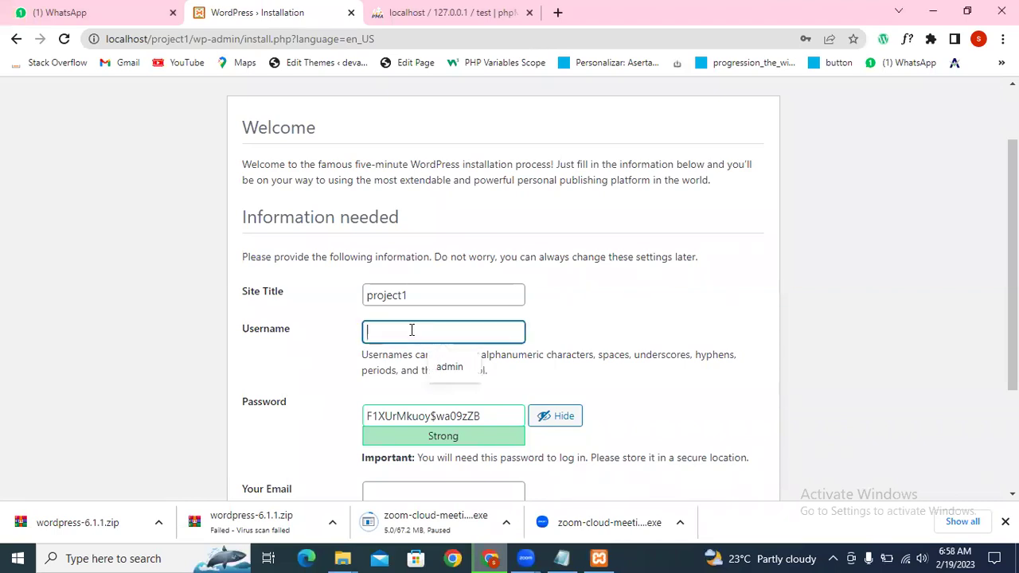
pyautogui.write('admin')
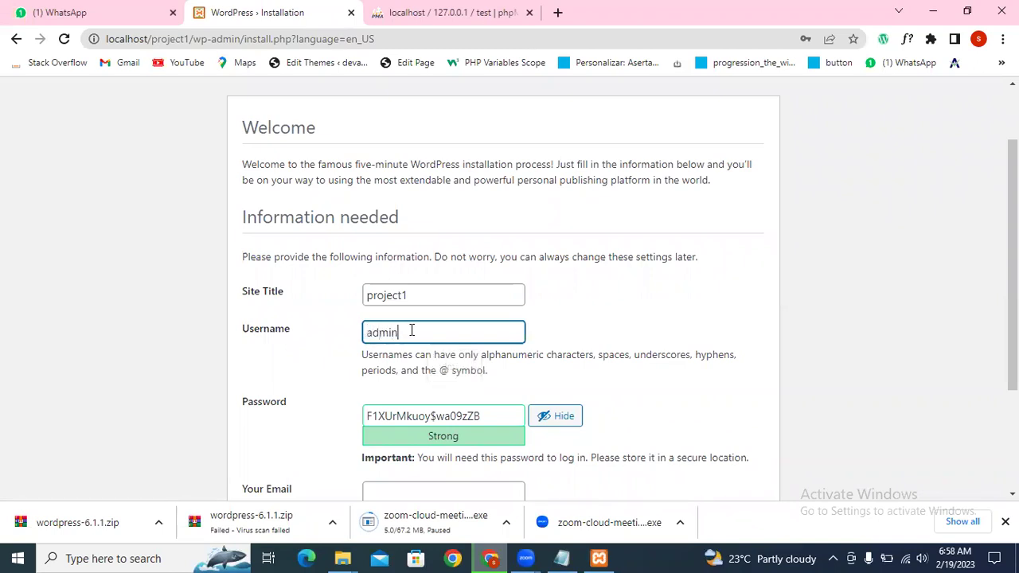
pyautogui.scroll(-2, 412, 330)
# Step: Replace the generated password with a custom password and submit the install form
pyautogui.click(494, 272)
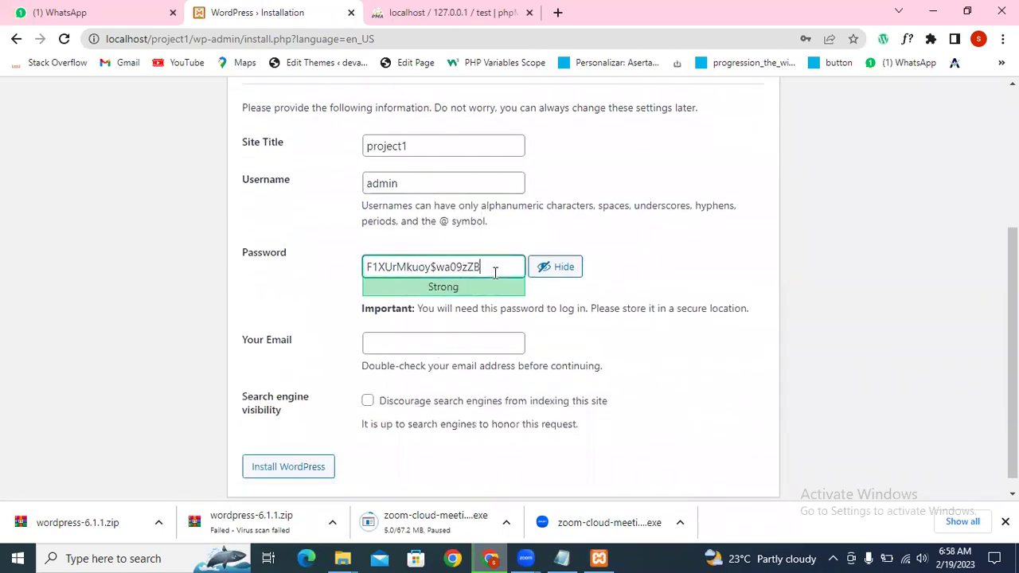
pyautogui.hotkey('ctrl', 'a')
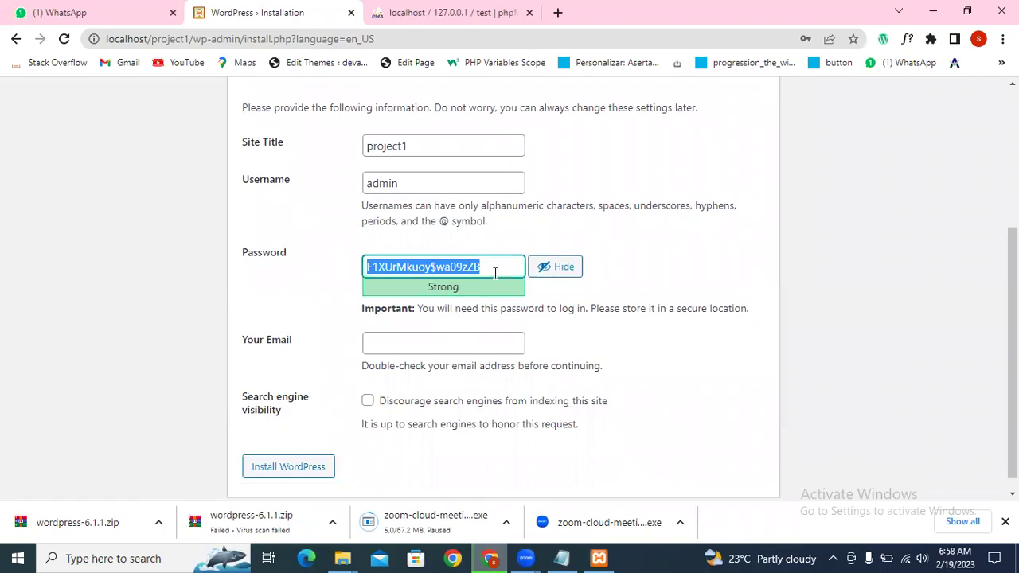
pyautogui.press('BackSpace')
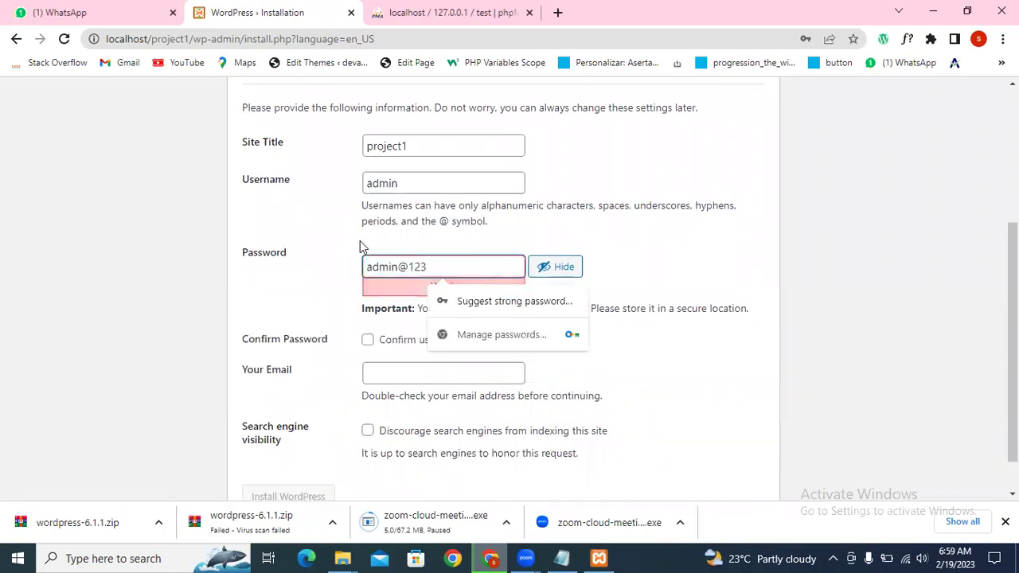
pyautogui.click(419, 374)
pyautogui.scroll(-1, 456, 324)
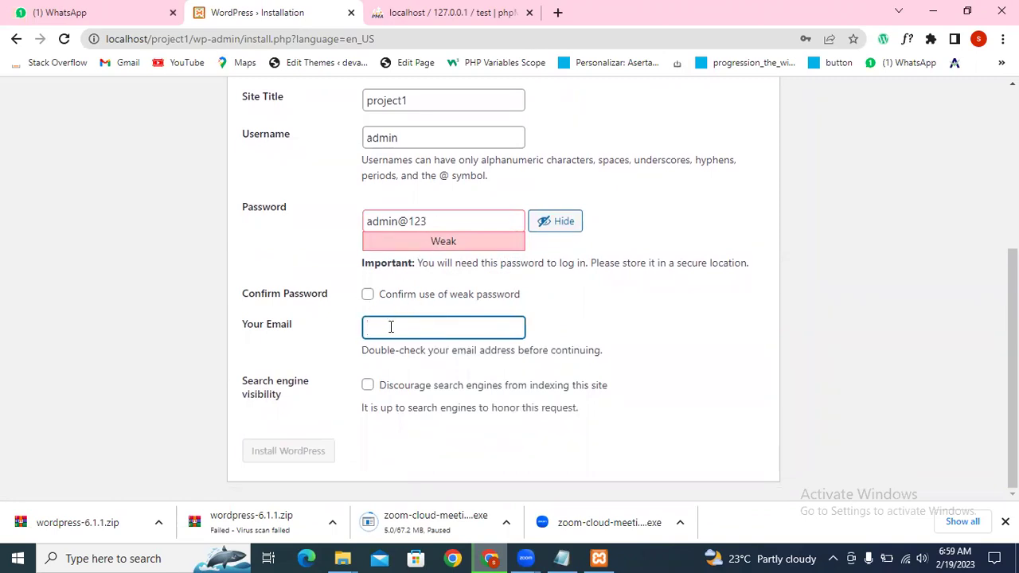
pyautogui.click(460, 222)
pyautogui.scroll(1, 453, 223)
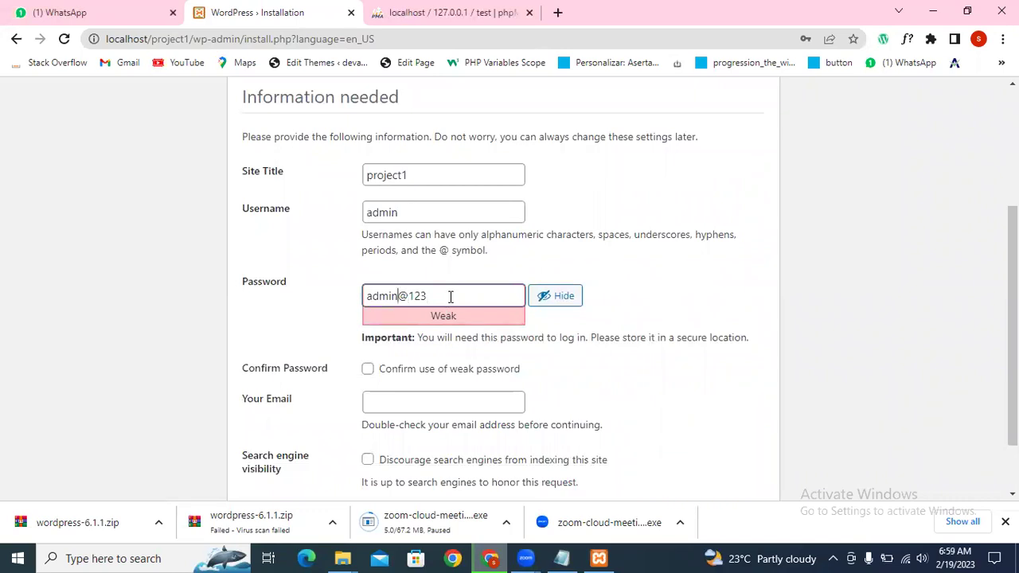
pyautogui.press('Left')
pyautogui.press('Left')
pyautogui.press('Left')
pyautogui.press('Left')
pyautogui.press('BackSpace')
pyautogui.press('BackSpace')
pyautogui.hotkey('ctrl', 'a')
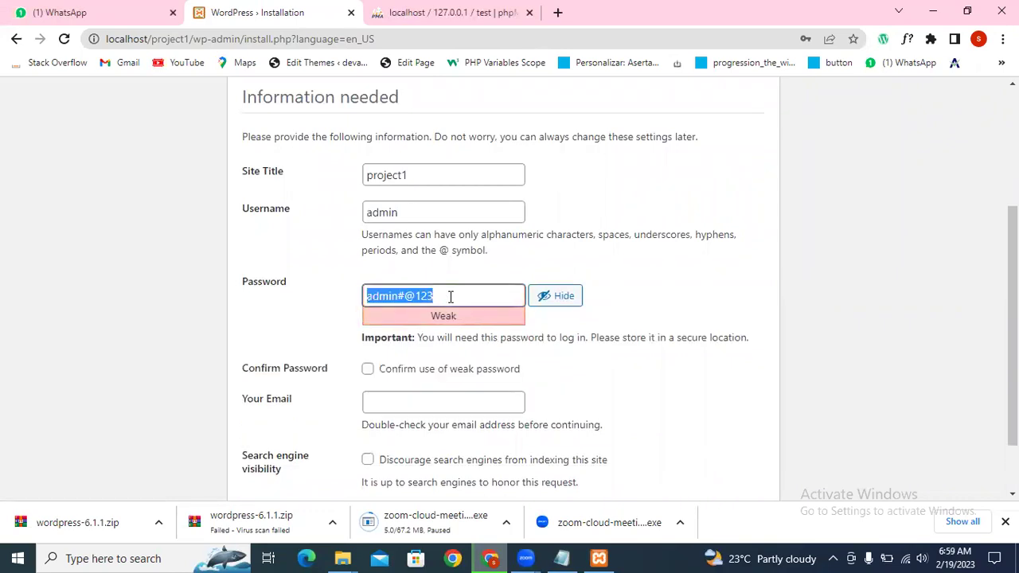
pyautogui.press('BackSpace')
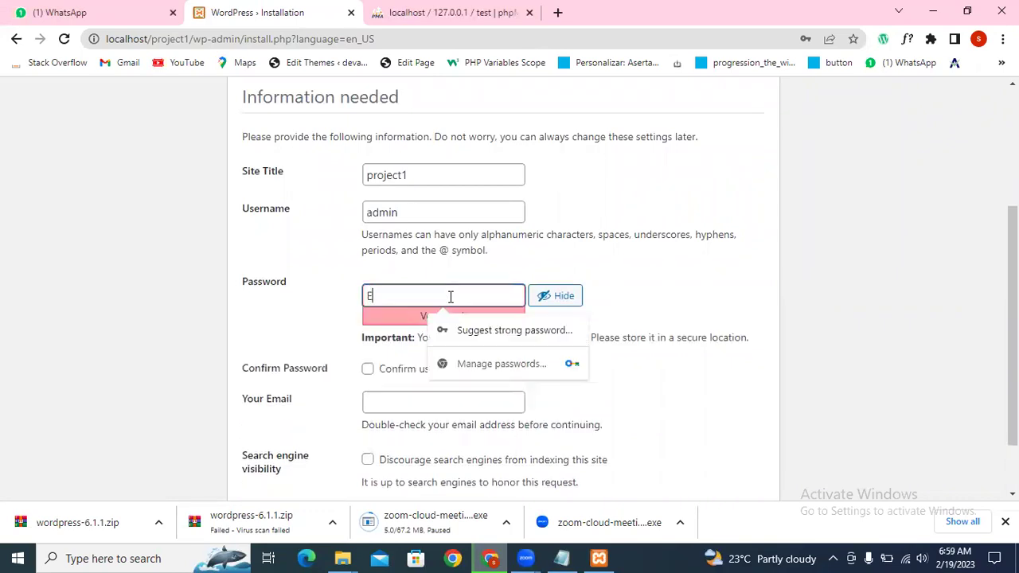
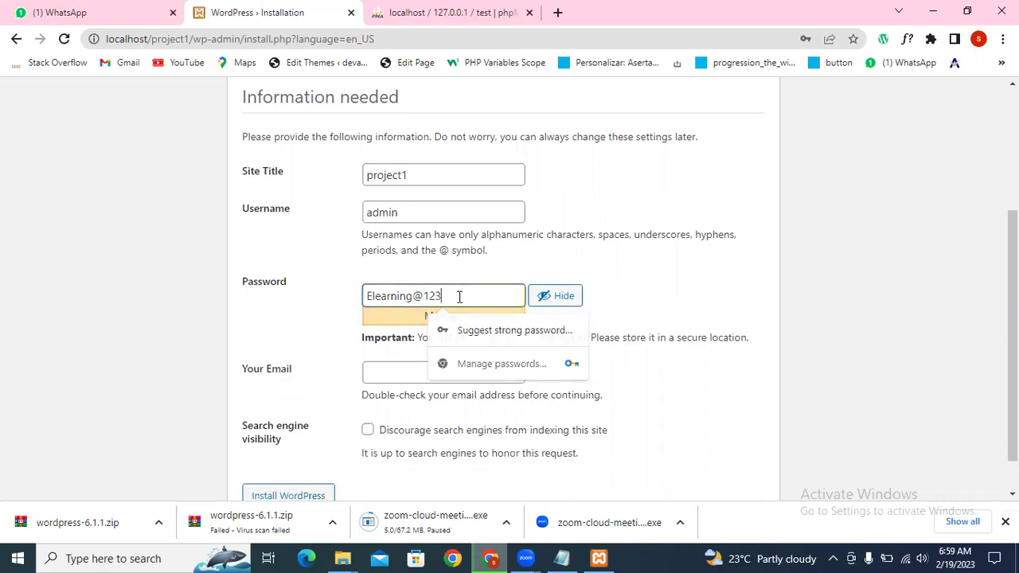
pyautogui.tripleClick(459, 296)
pyautogui.scroll(-1, 459, 297)
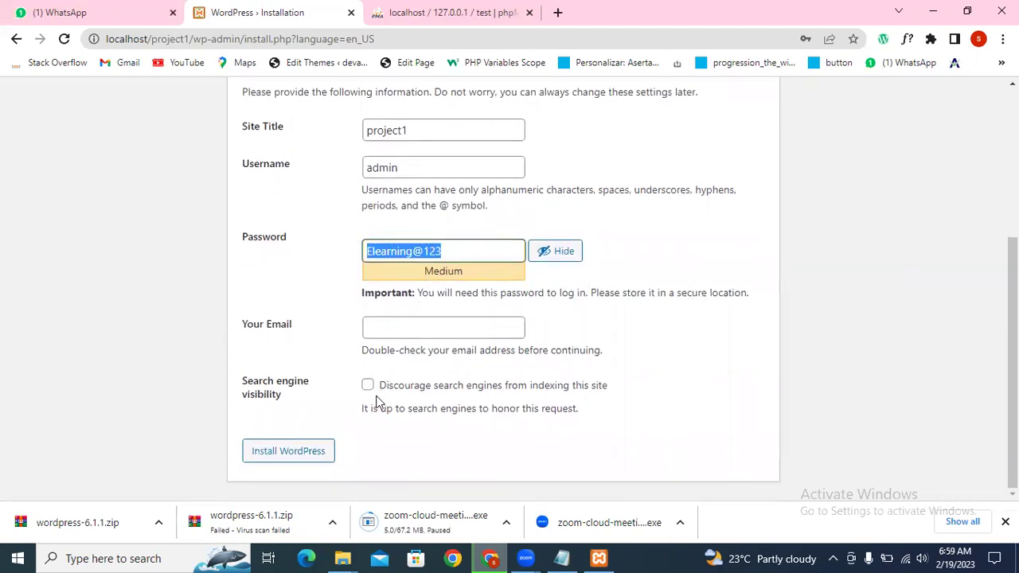
pyautogui.click(279, 457)
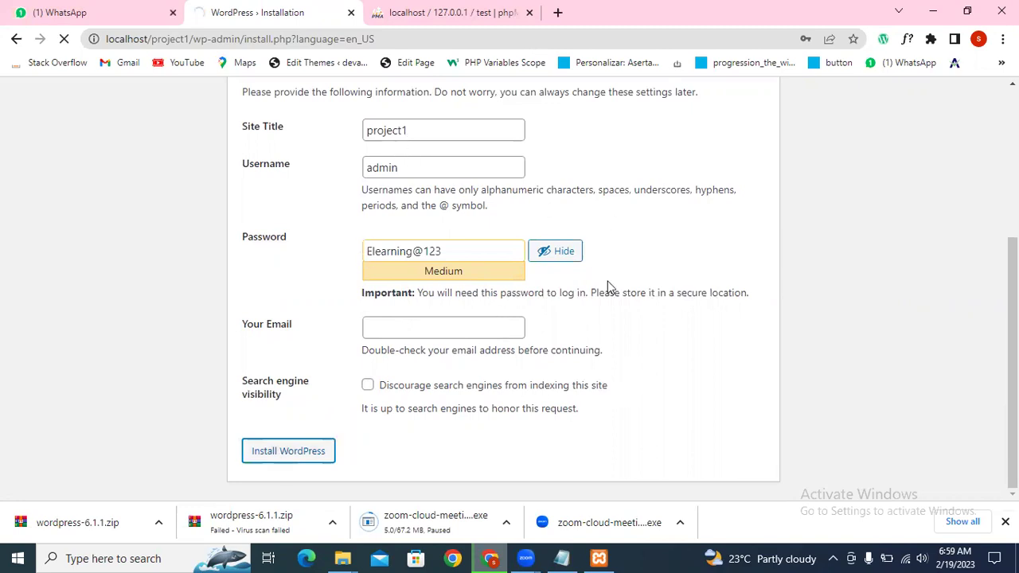
# Step: Enter the admin's email address, complete the installation, and decline Chrome's password update
pyautogui.scroll(-2, 462, 263)
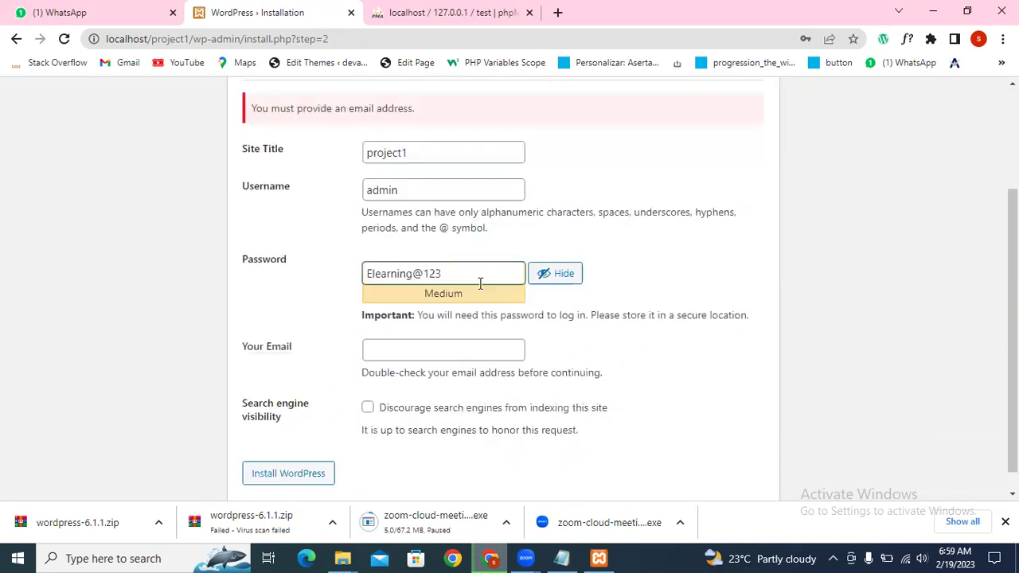
pyautogui.scroll(-1, 510, 263)
pyautogui.click(441, 327)
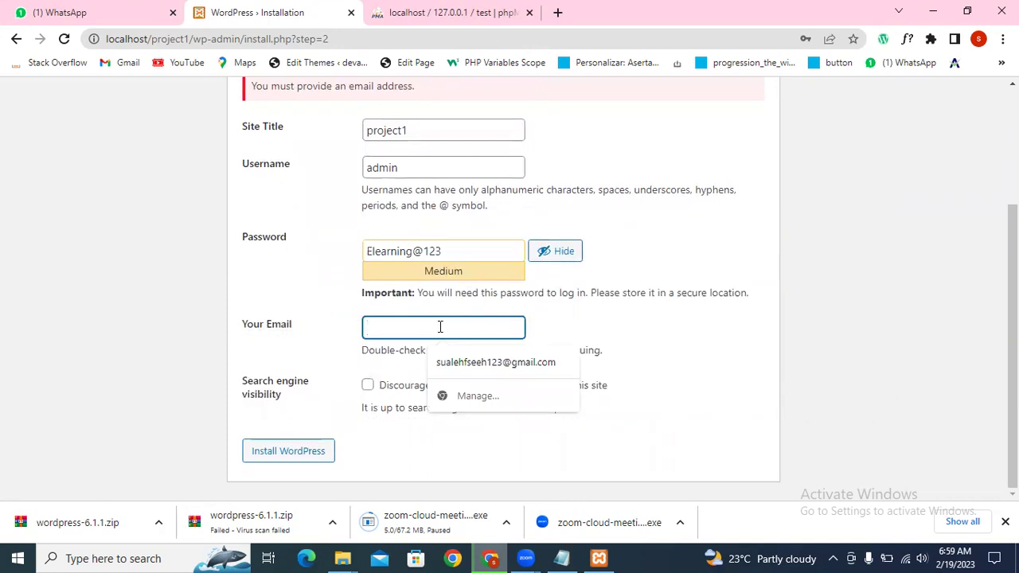
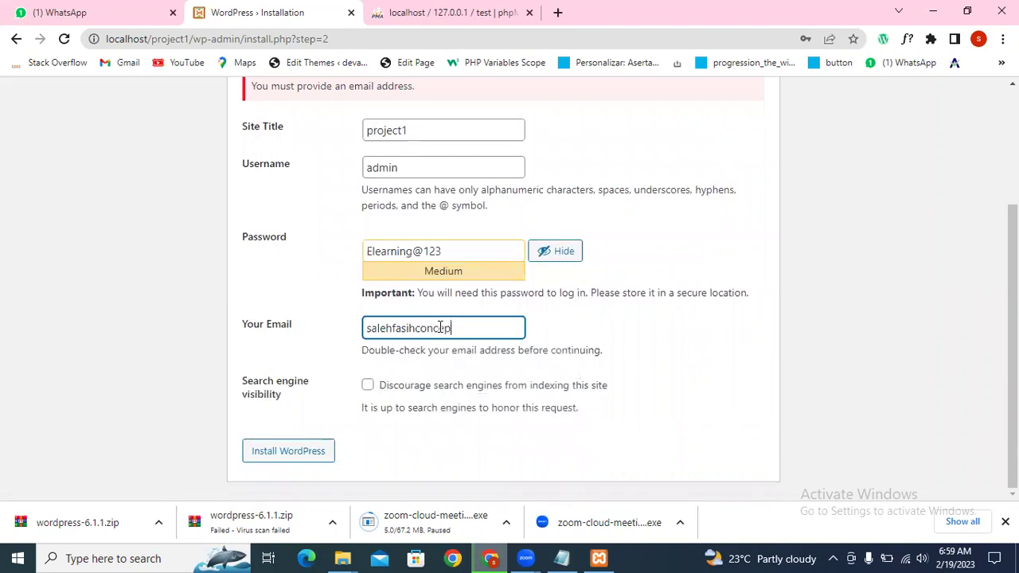
pyautogui.hotkey('ctrl', 'a')
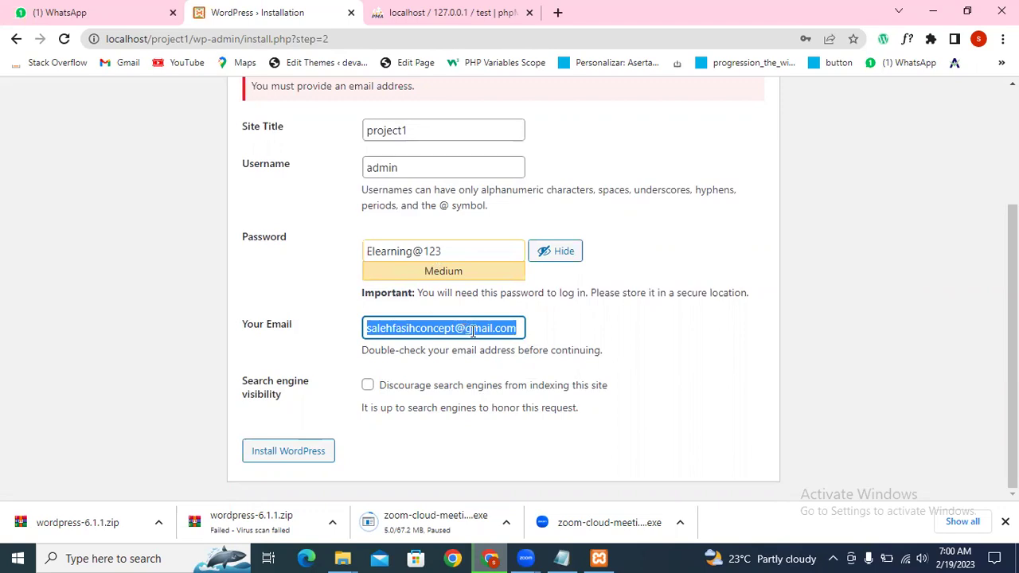
pyautogui.click(291, 457)
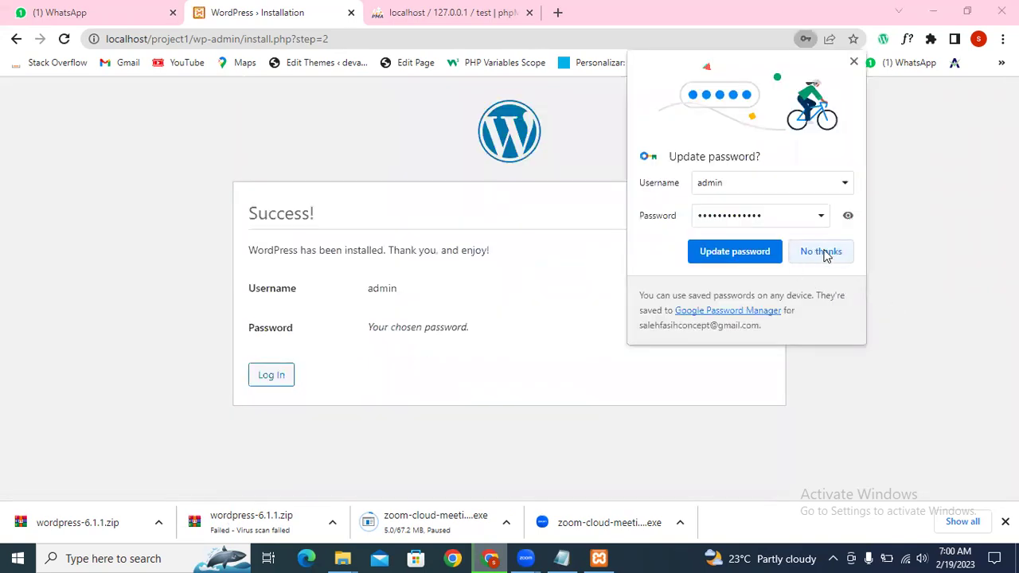
pyautogui.click(824, 253)
# Step: On the login page, enter admin as username and paste the account password
pyautogui.click(277, 380)
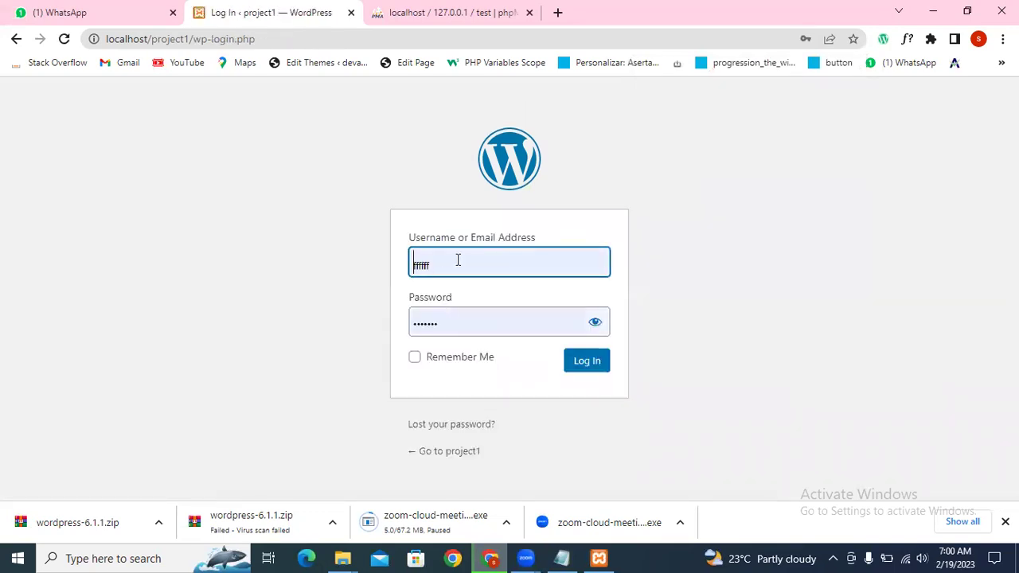
pyautogui.click(457, 259)
pyautogui.doubleClick(457, 260)
pyautogui.write('admin')
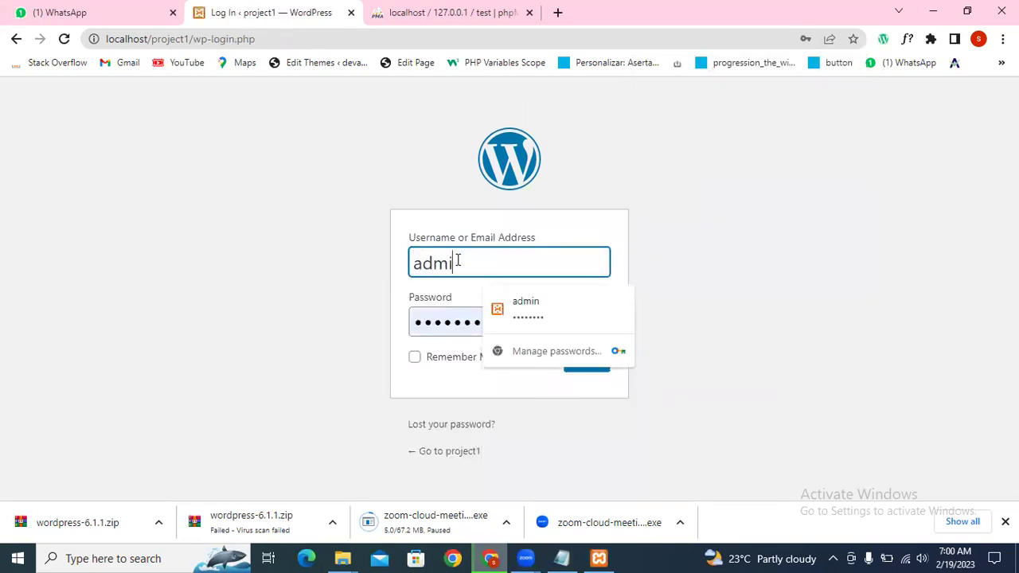
pyautogui.click(454, 320)
pyautogui.hotkey('ctrl', 'a')
pyautogui.press('BackSpace')
pyautogui.write('ad')
pyautogui.press('BackSpace')
pyautogui.press('BackSpace')
pyautogui.hotkey('ctrl', 'v')
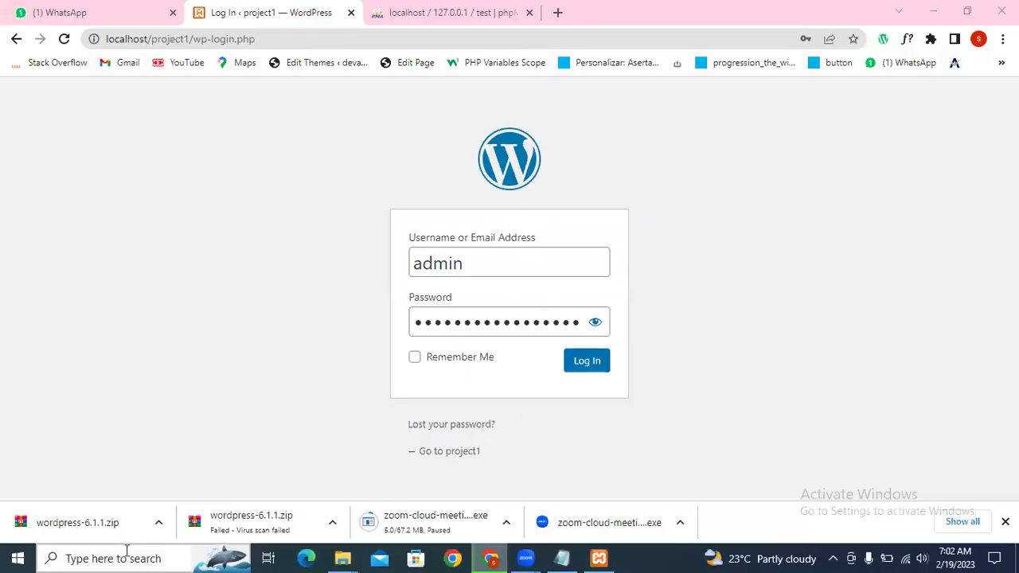
# Step: Replace the wrong password with the correct one from clipboard history, tick Remember Me, and log in
pyautogui.click(453, 322)
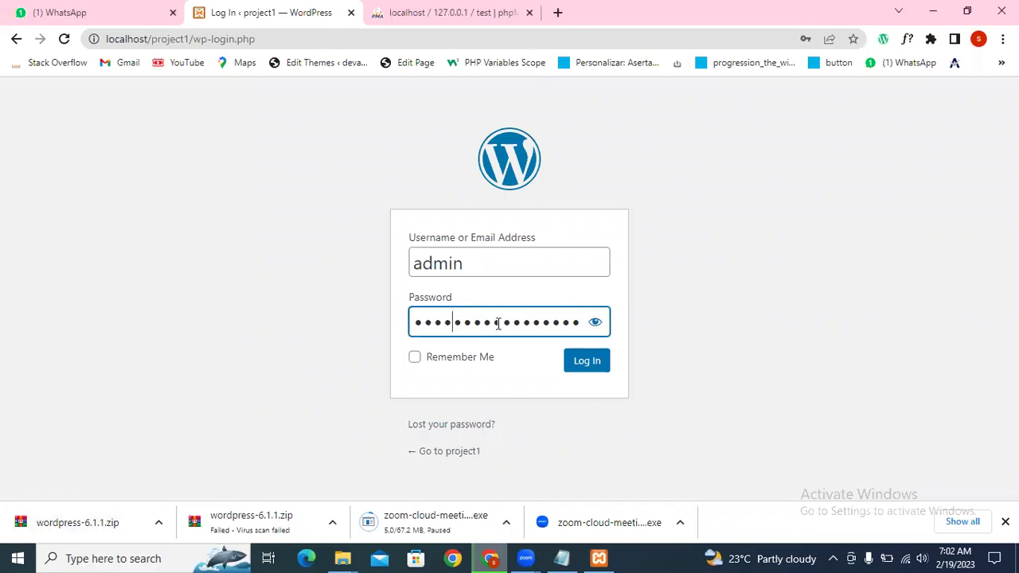
pyautogui.click(595, 321)
pyautogui.doubleClick(523, 325)
pyautogui.press('BackSpace')
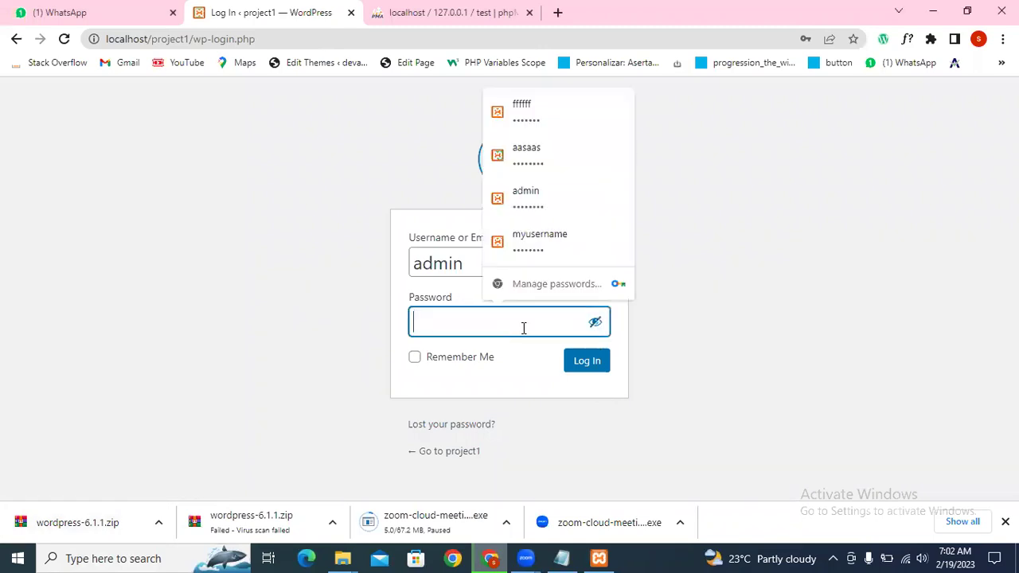
pyautogui.hotkey('ctrl', 'v')
pyautogui.hotkey('ctrl', 'a')
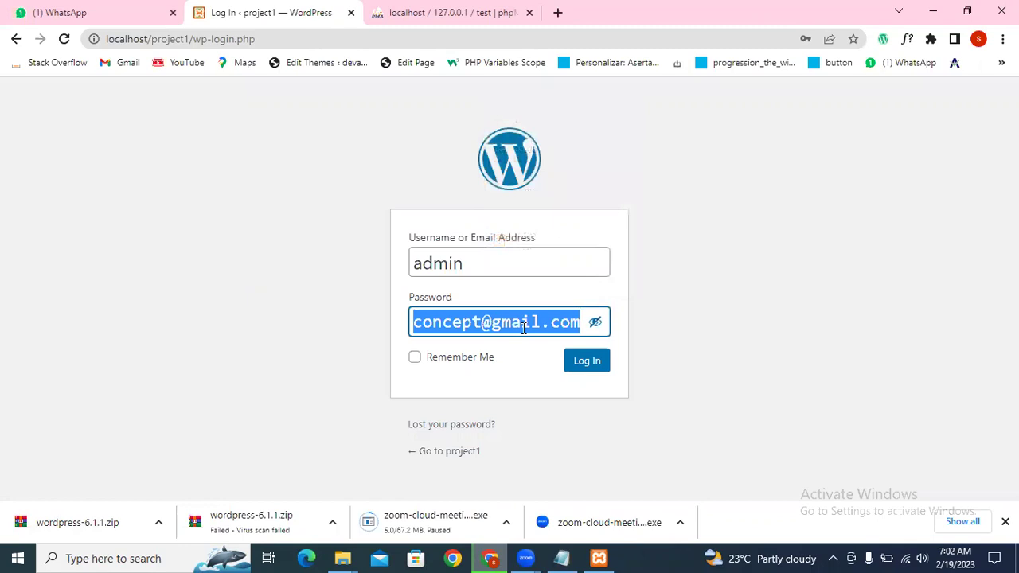
pyautogui.press('super+v')
pyautogui.press('Down')
pyautogui.press('Return')
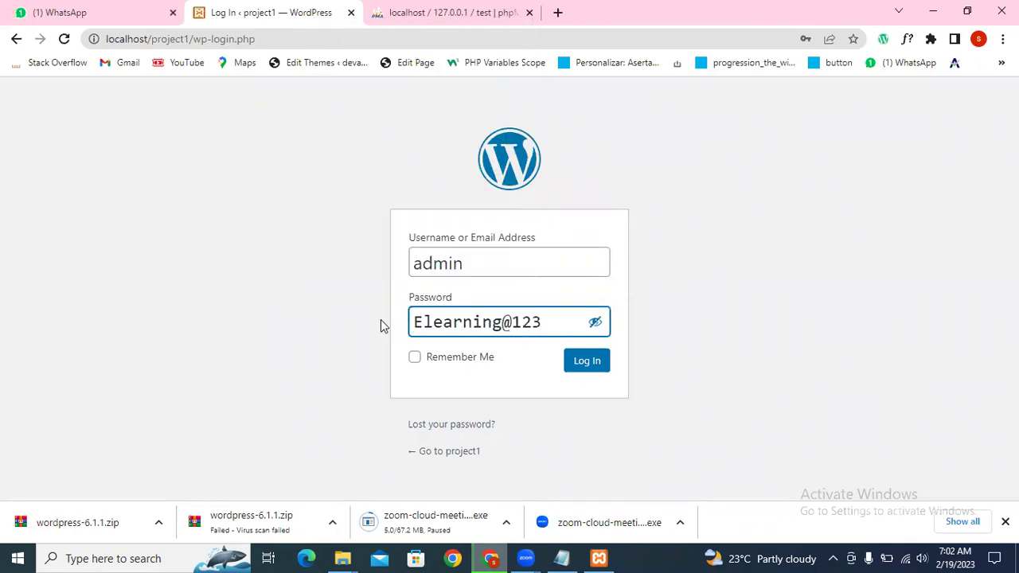
pyautogui.click(415, 358)
pyautogui.click(591, 371)
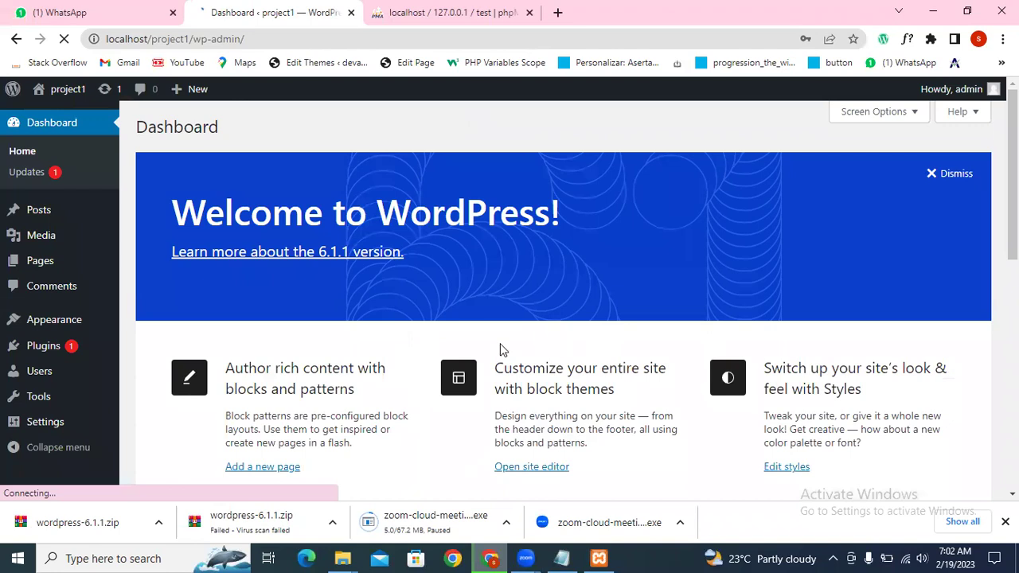
# Step: Dismiss Chrome's password prompt and open Visit Site from the admin bar in a new tab
pyautogui.click(799, 255)
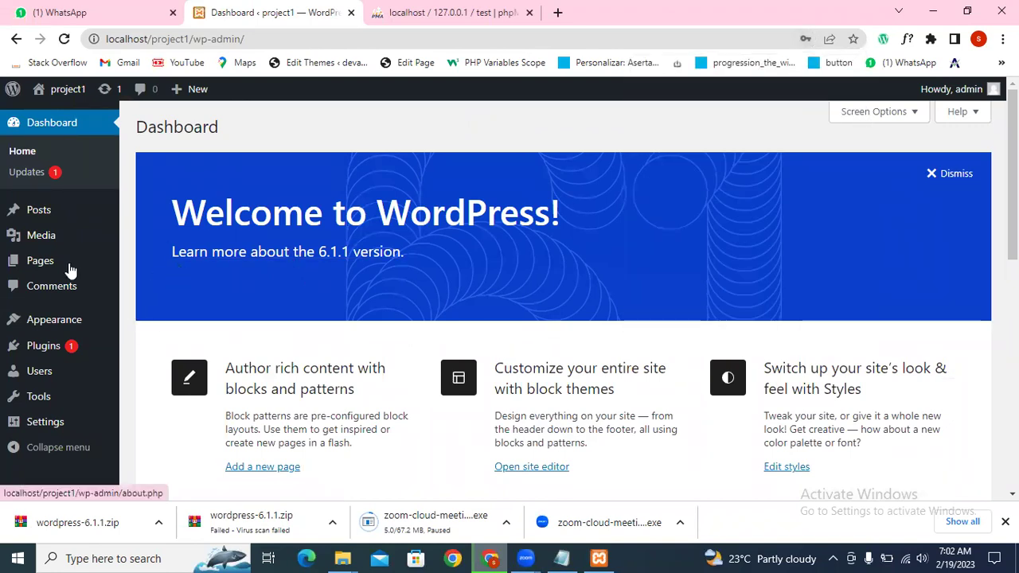
pyautogui.moveTo(70, 271)
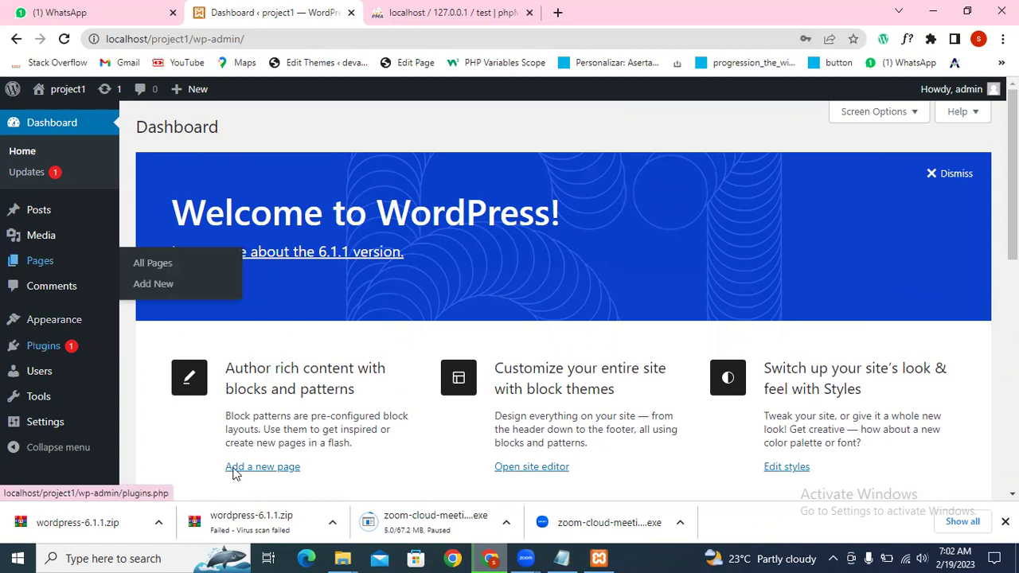
pyautogui.moveTo(73, 219)
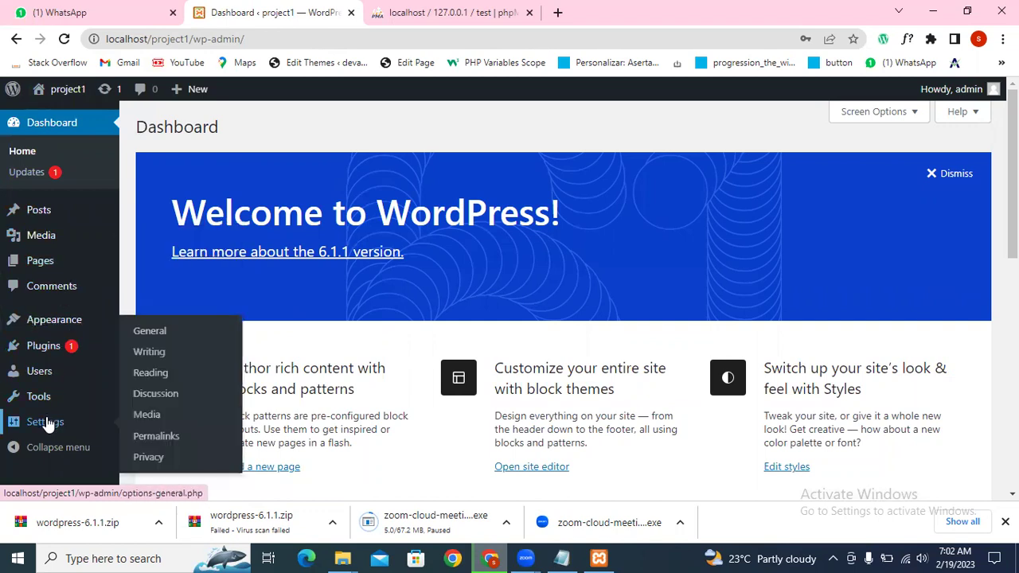
pyautogui.moveTo(52, 408)
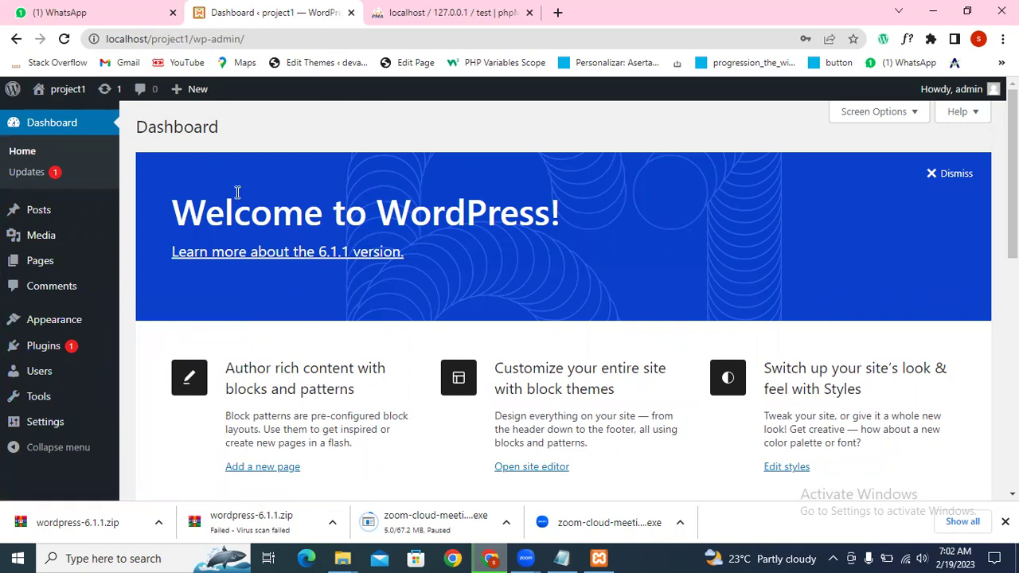
pyautogui.moveTo(62, 92)
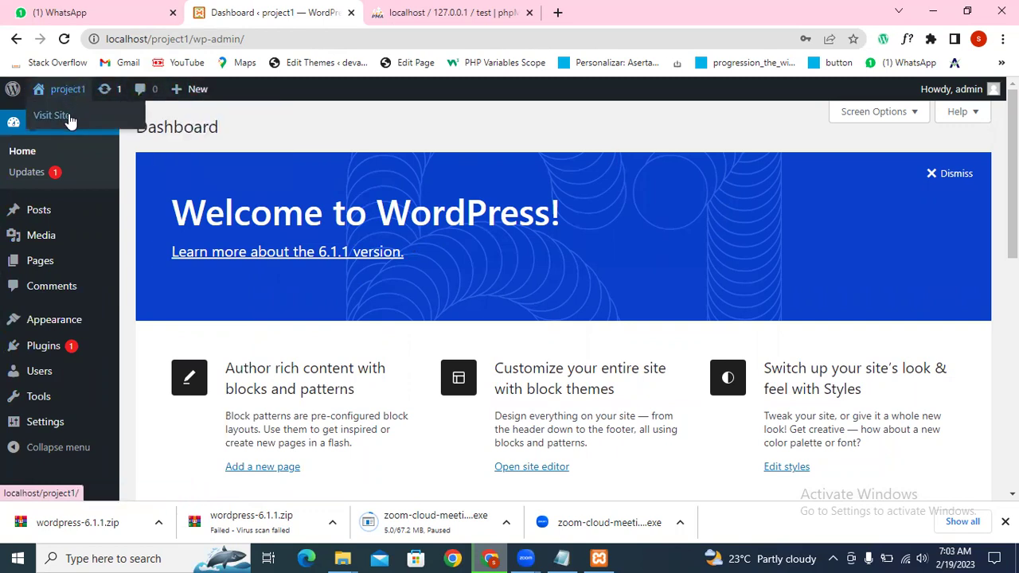
pyautogui.rightClick(71, 120)
pyautogui.click(88, 125)
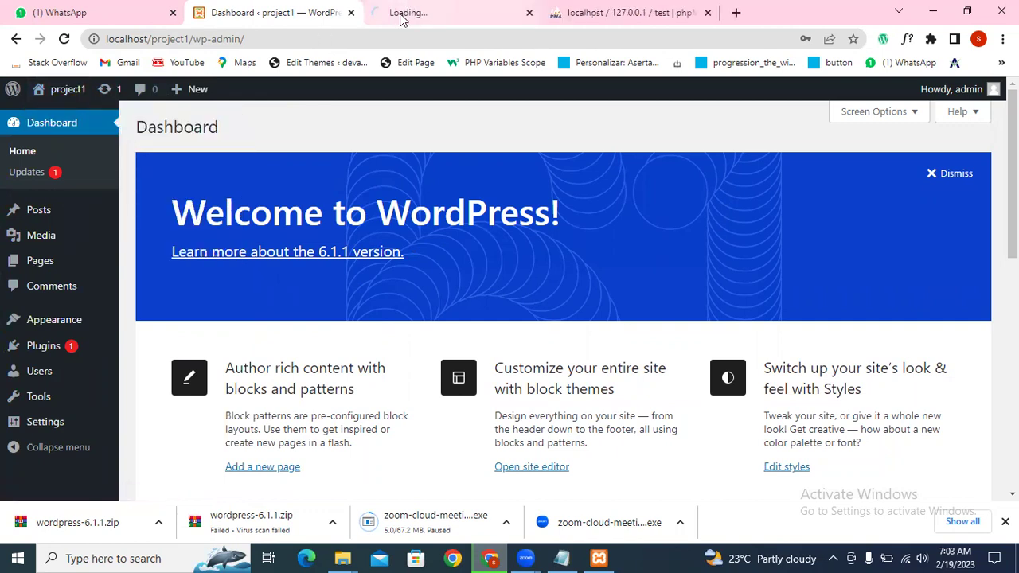
# Step: Scroll through the project1 front page with the Mindblown heading and Hello world! post
pyautogui.click(402, 14)
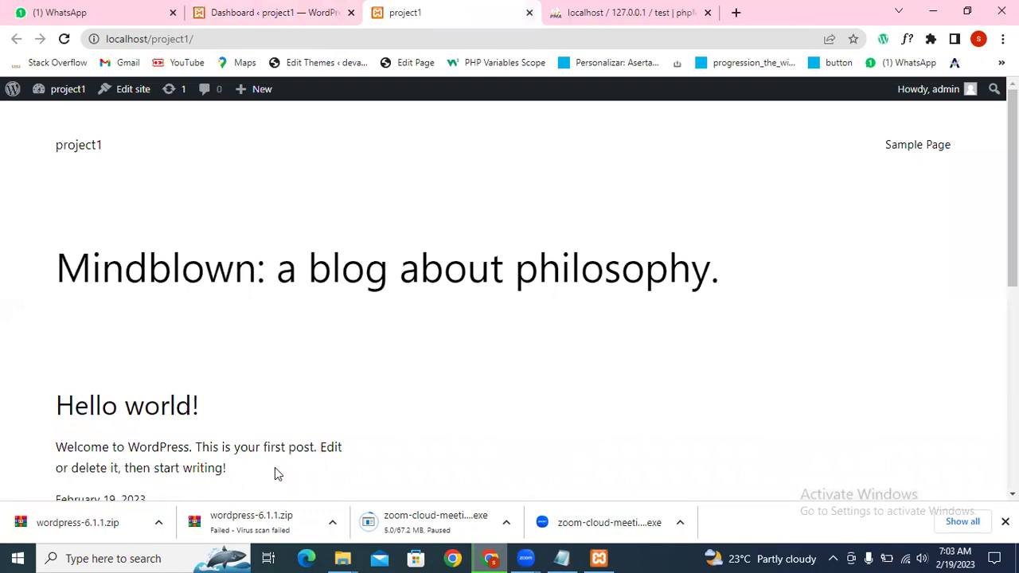
pyautogui.scroll(-5, 853, 241)
pyautogui.scroll(4, 825, 247)
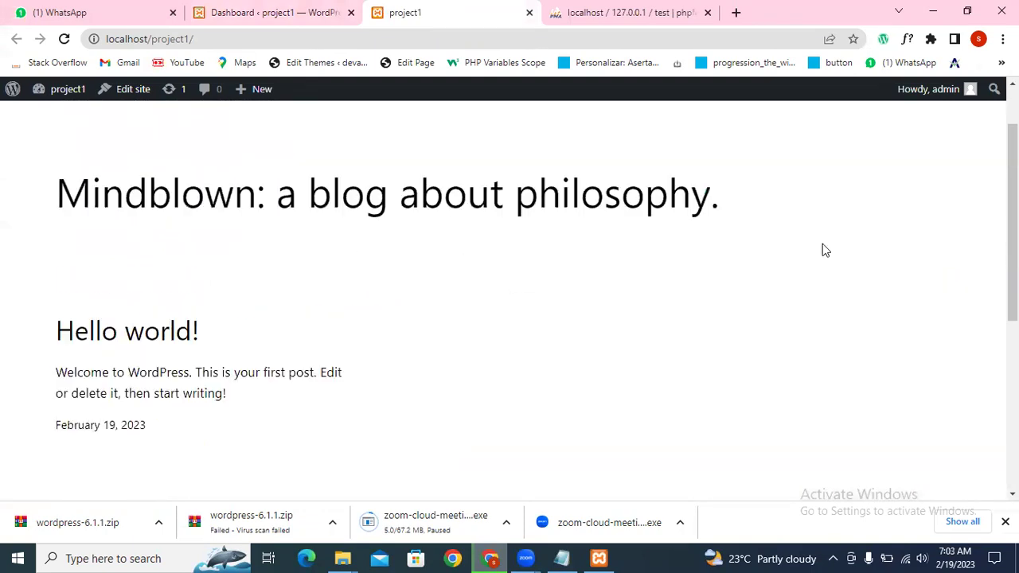
pyautogui.scroll(1, 685, 245)
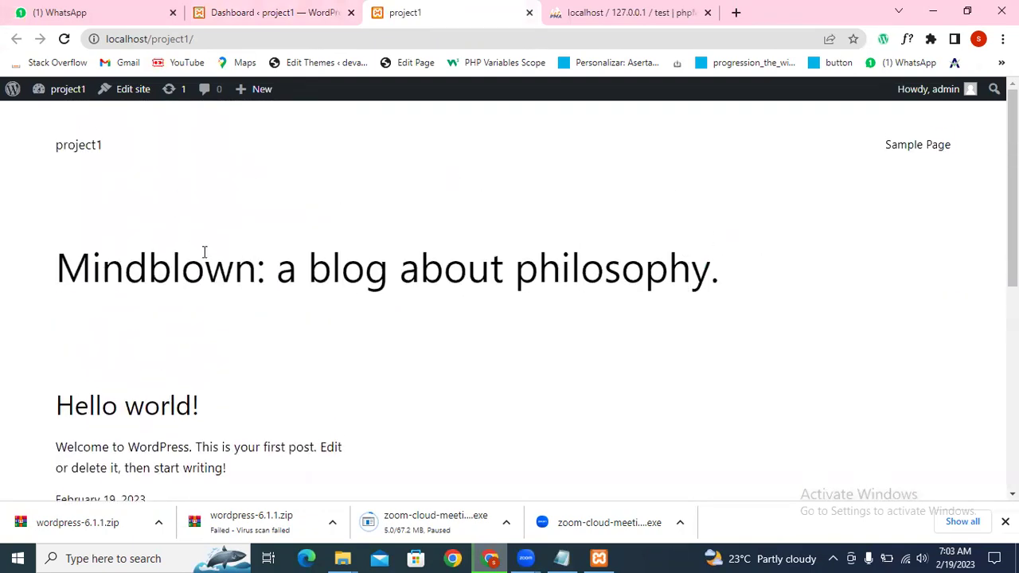
pyautogui.scroll(-1, 204, 252)
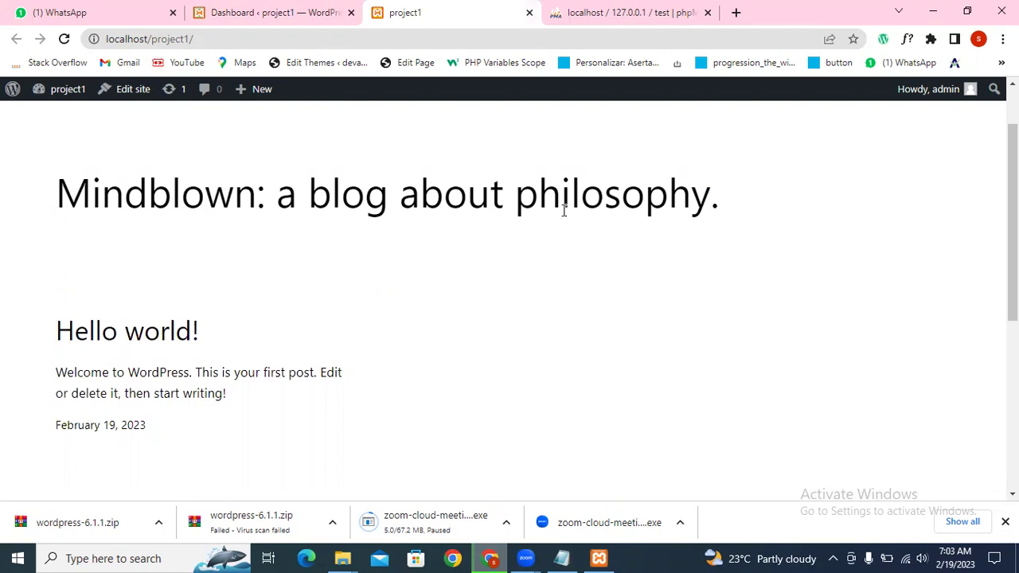
pyautogui.scroll(1, 535, 227)
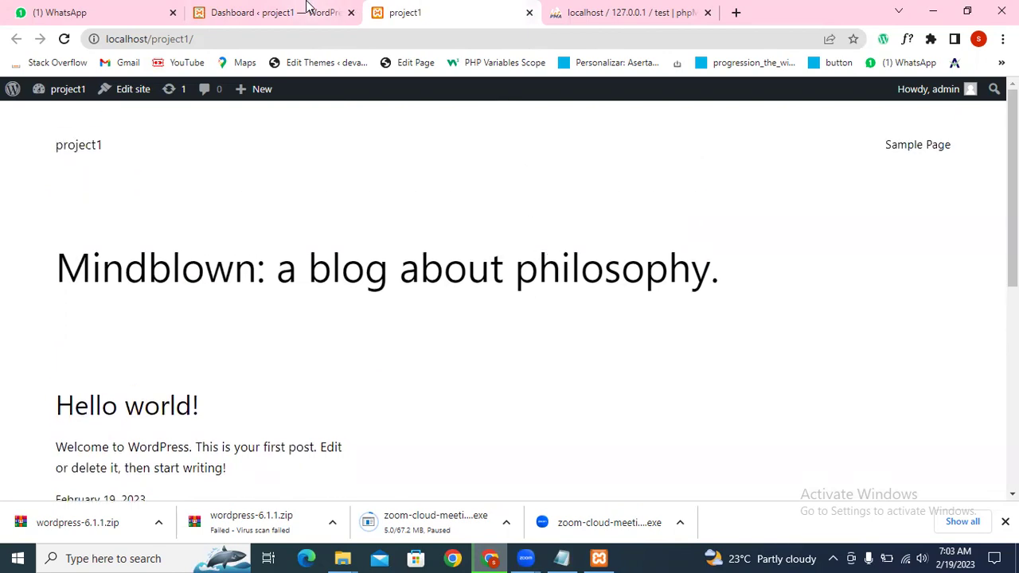
pyautogui.click(307, 9)
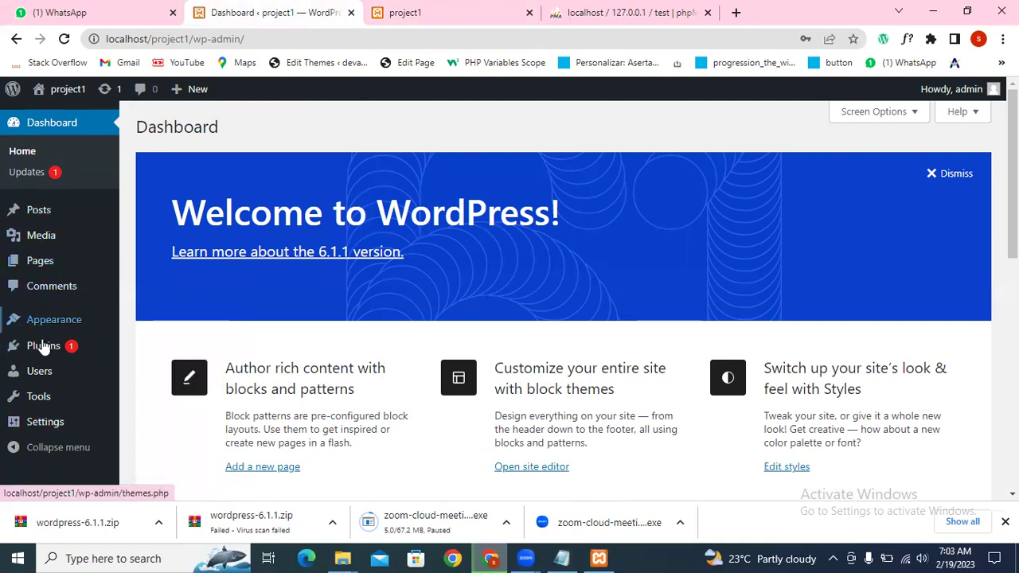
# Step: Open the admin Posts list, showing the Hello world! post by admin
pyautogui.moveTo(46, 330)
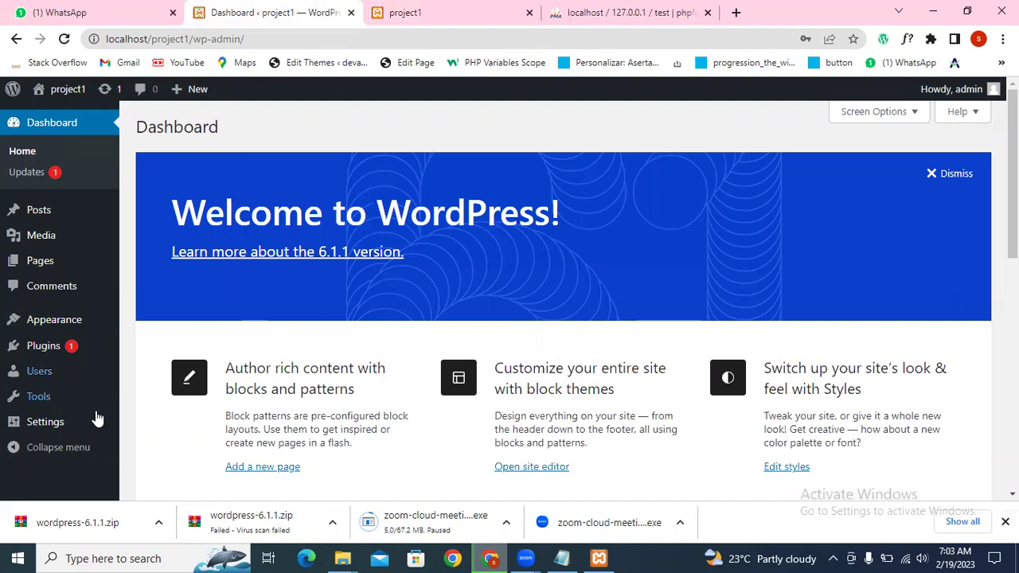
pyautogui.moveTo(55, 219)
pyautogui.moveTo(24, 217)
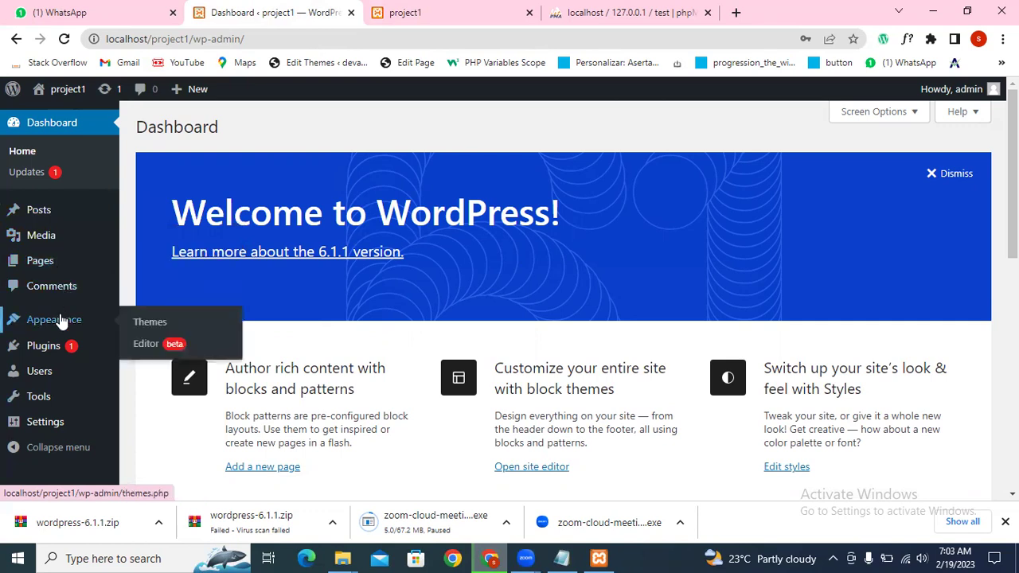
pyautogui.moveTo(48, 350)
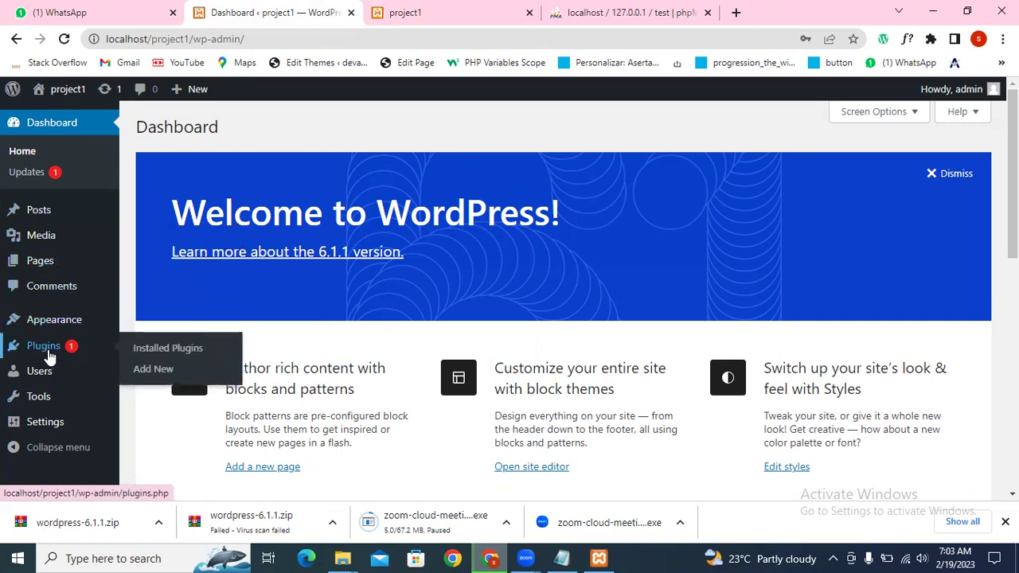
pyautogui.moveTo(48, 429)
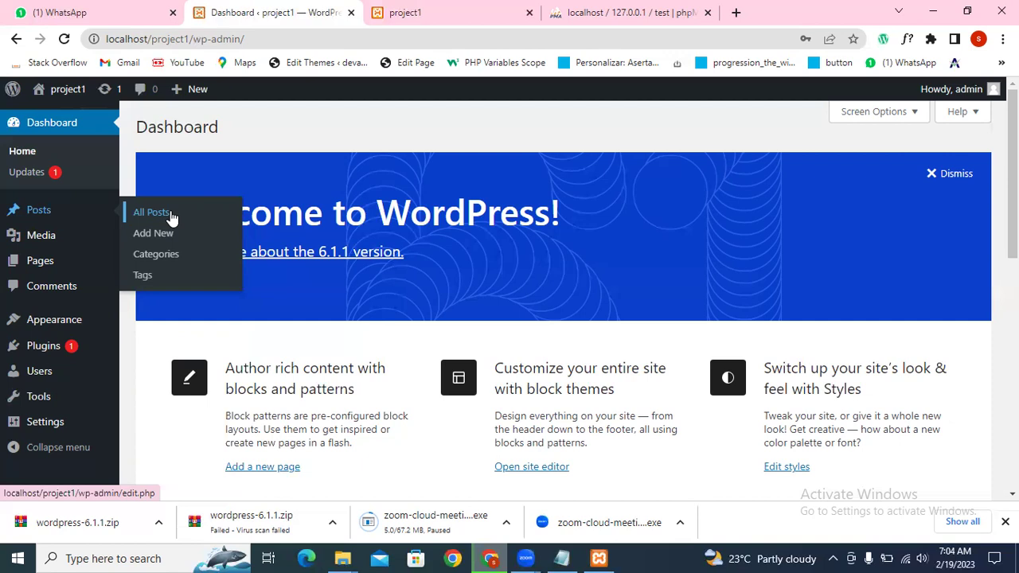
pyautogui.click(63, 217)
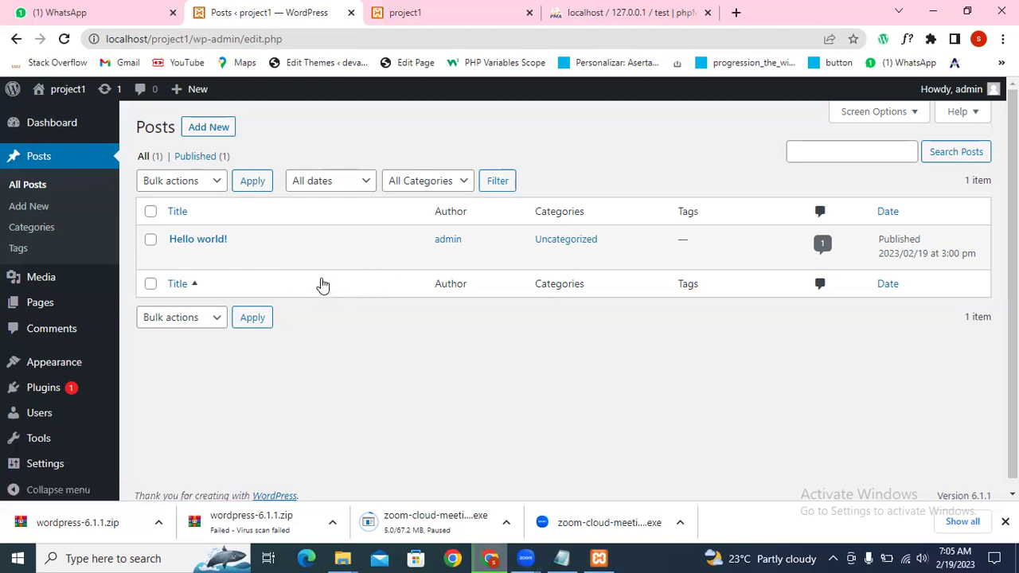
# Step: Let the All Posts list load from the Posts section of the admin sidebar
pyautogui.moveTo(13, 303)
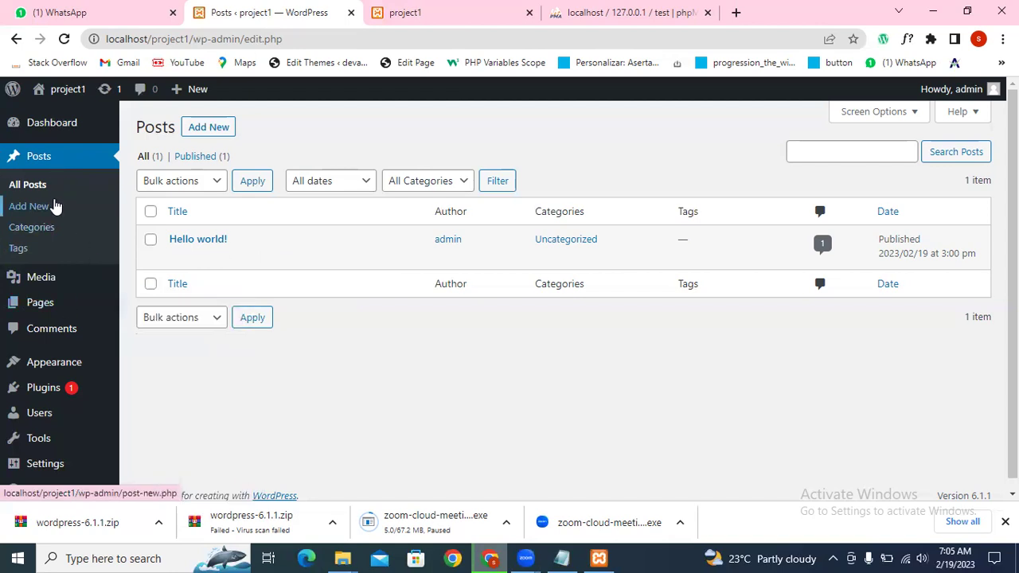
pyautogui.moveTo(64, 291)
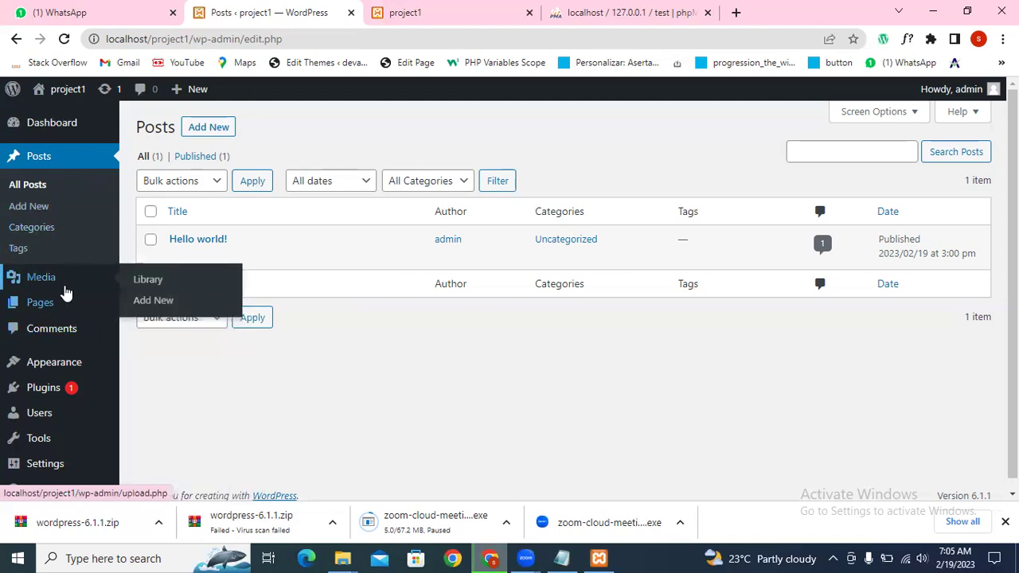
pyautogui.moveTo(46, 390)
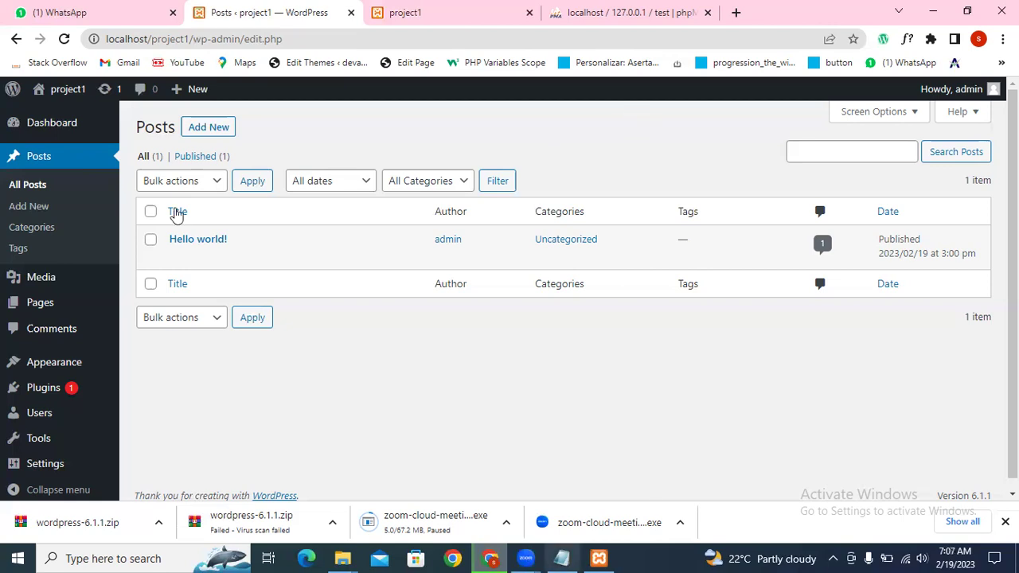
# Step: Inspect the Hello world! row, briefly highlighting the day 19 in its 2023/02/19 date
pyautogui.moveTo(233, 236)
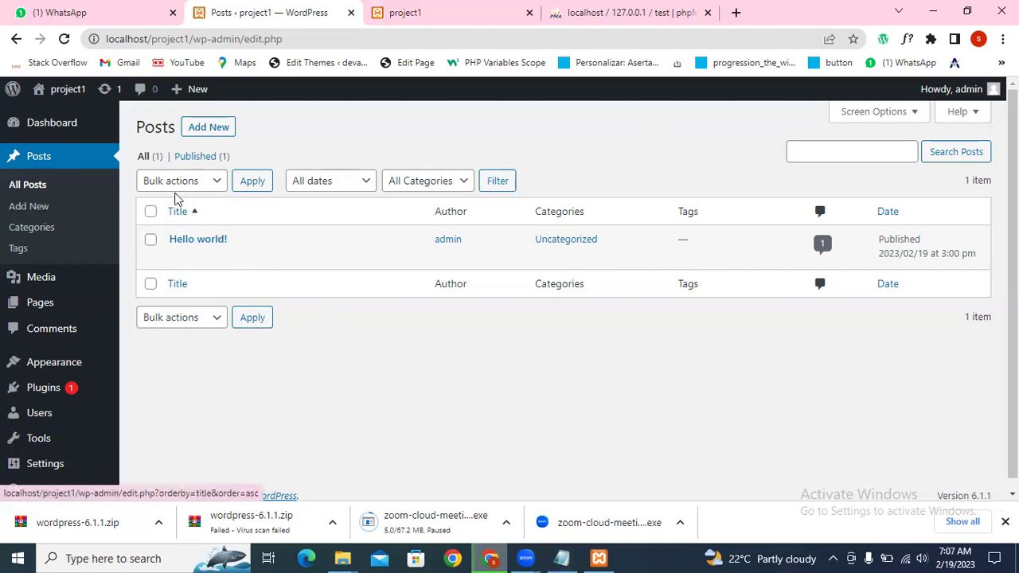
pyautogui.moveTo(189, 235)
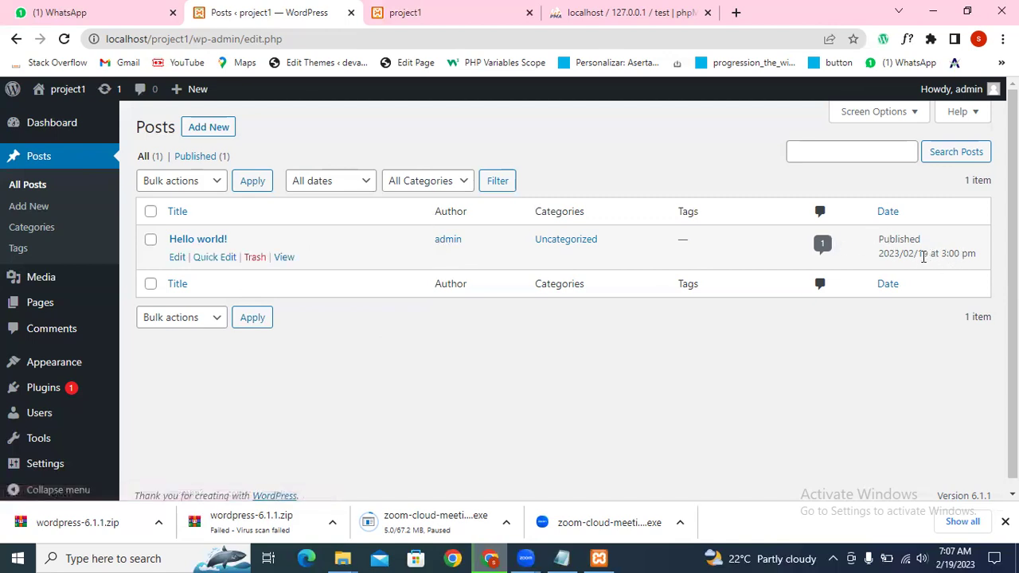
pyautogui.moveTo(931, 253); pyautogui.dragTo(916, 254)
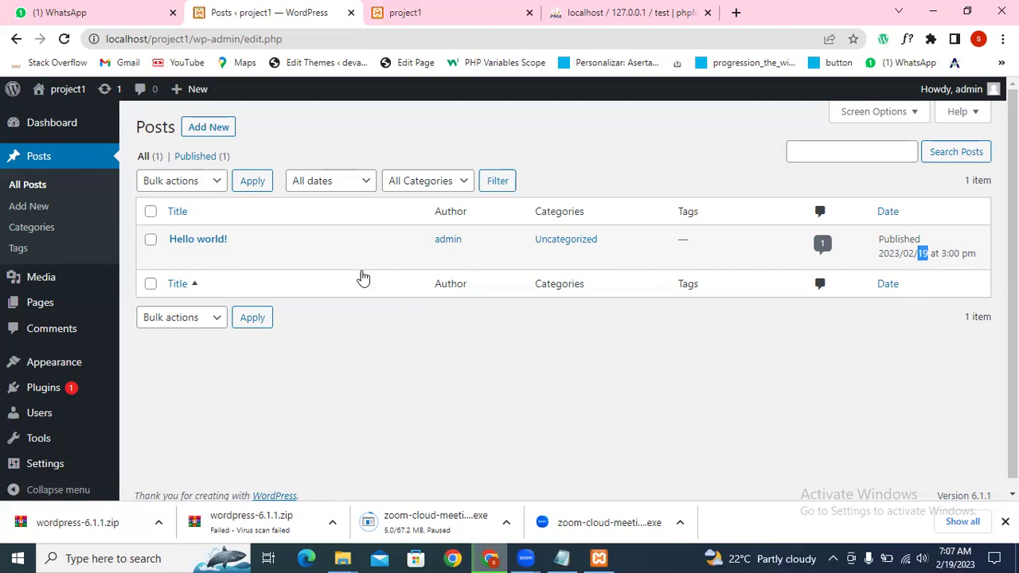
pyautogui.click(635, 256)
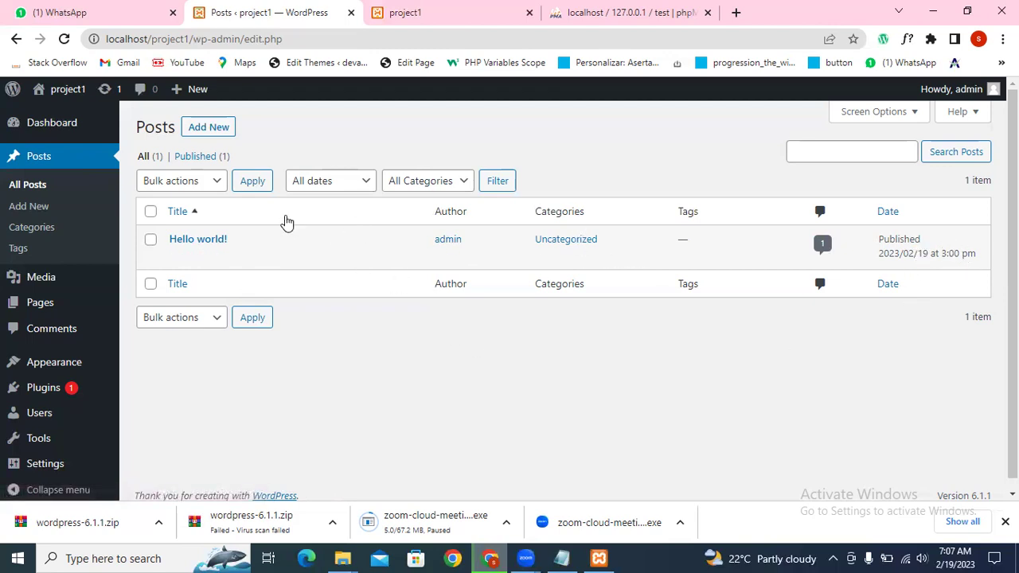
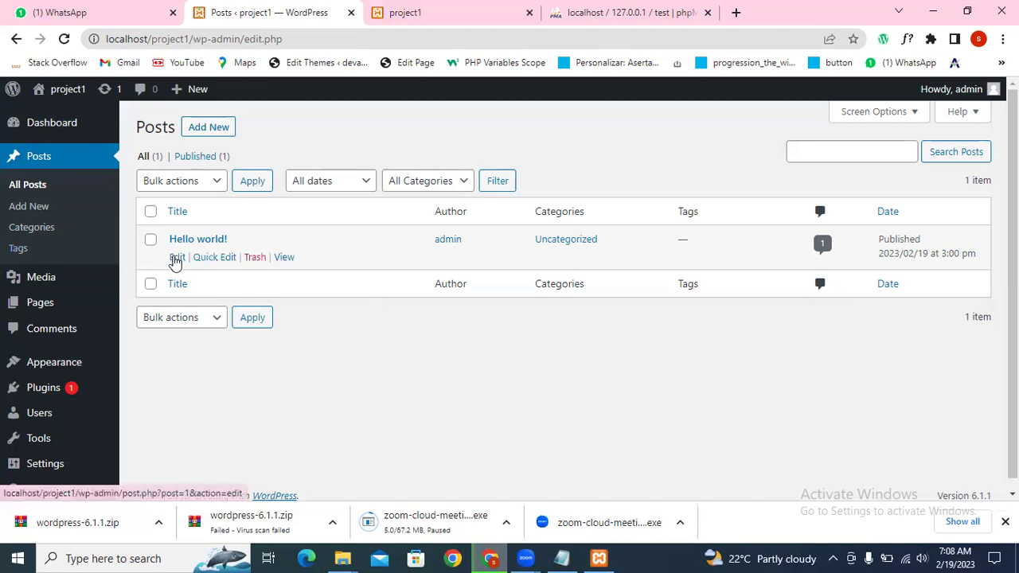
# Step: Open the Hello world! post in the block editor and dismiss the welcome tour
pyautogui.middleClick(176, 257)
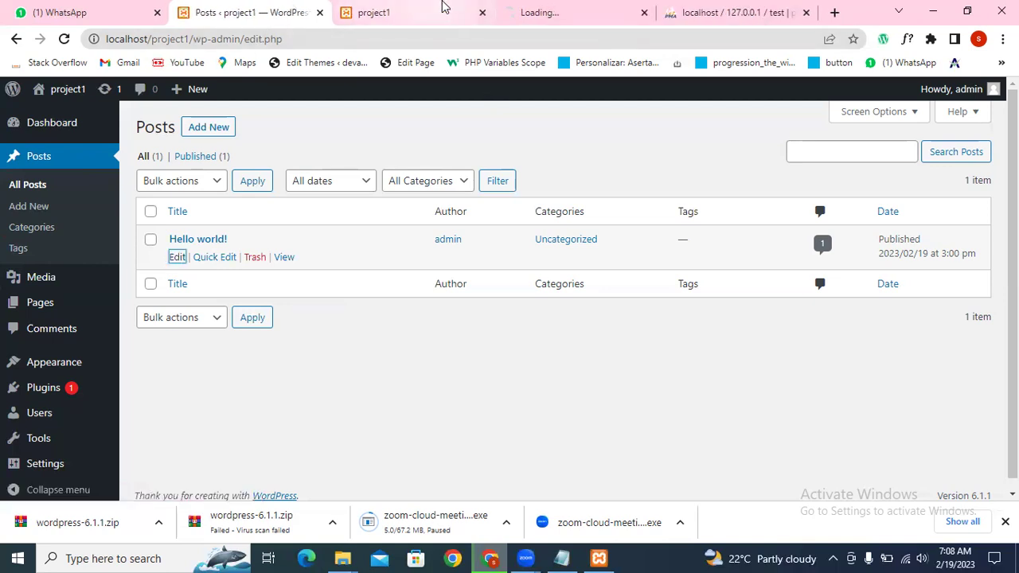
pyautogui.click(532, 9)
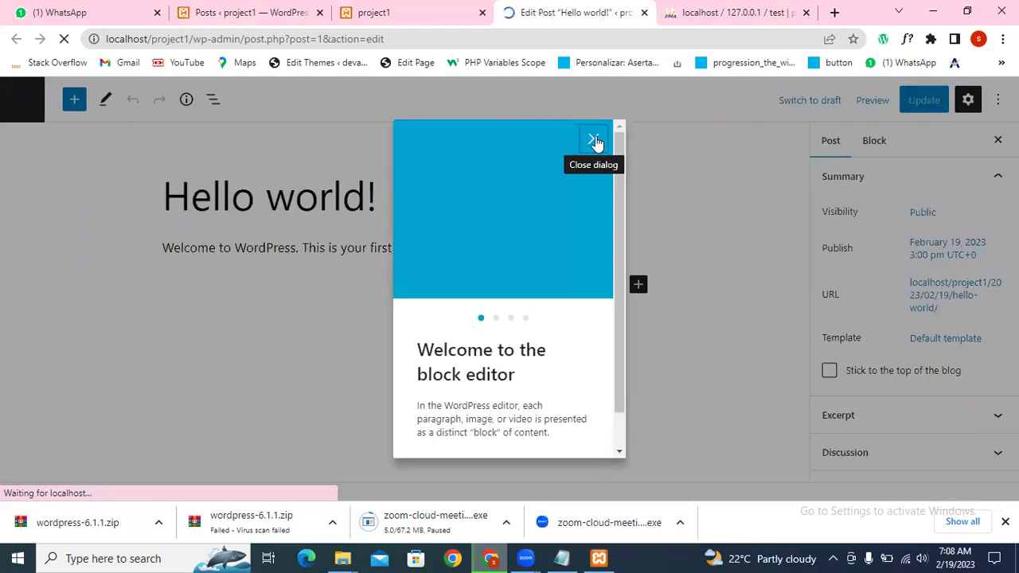
pyautogui.click(594, 141)
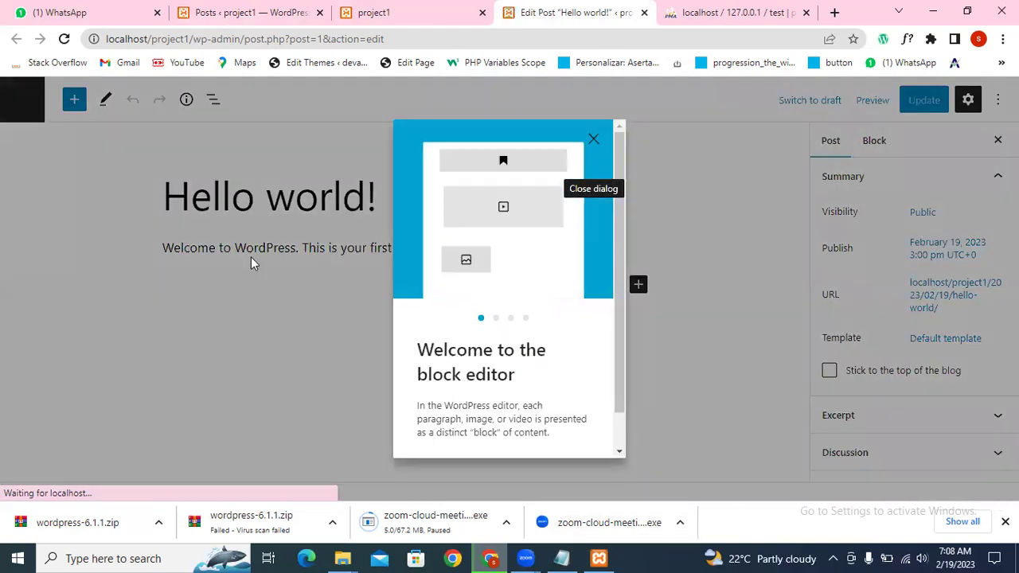
pyautogui.click(597, 139)
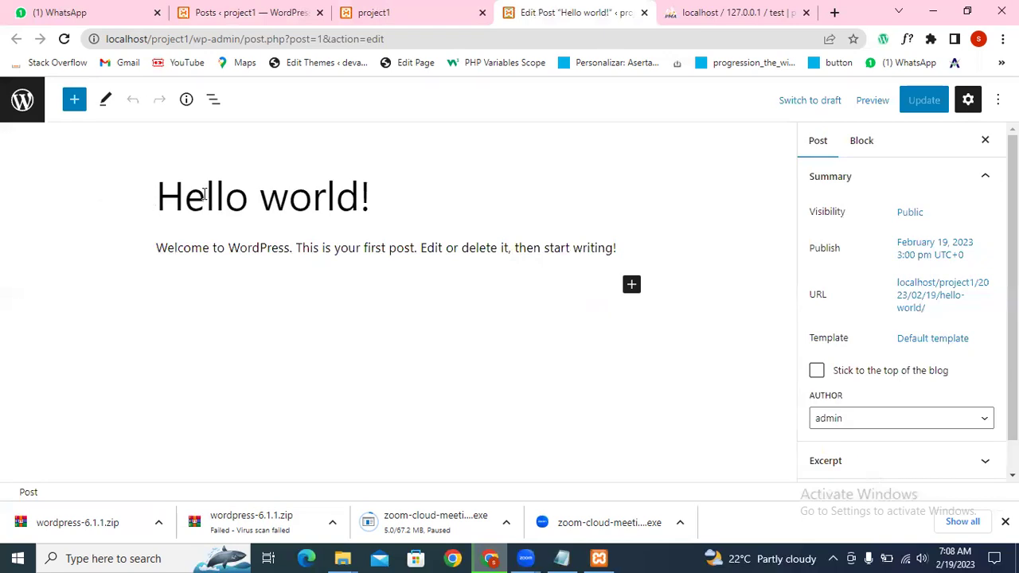
# Step: Change the post title to 'Post1' and select the welcome paragraph
pyautogui.tripleClick(296, 196)
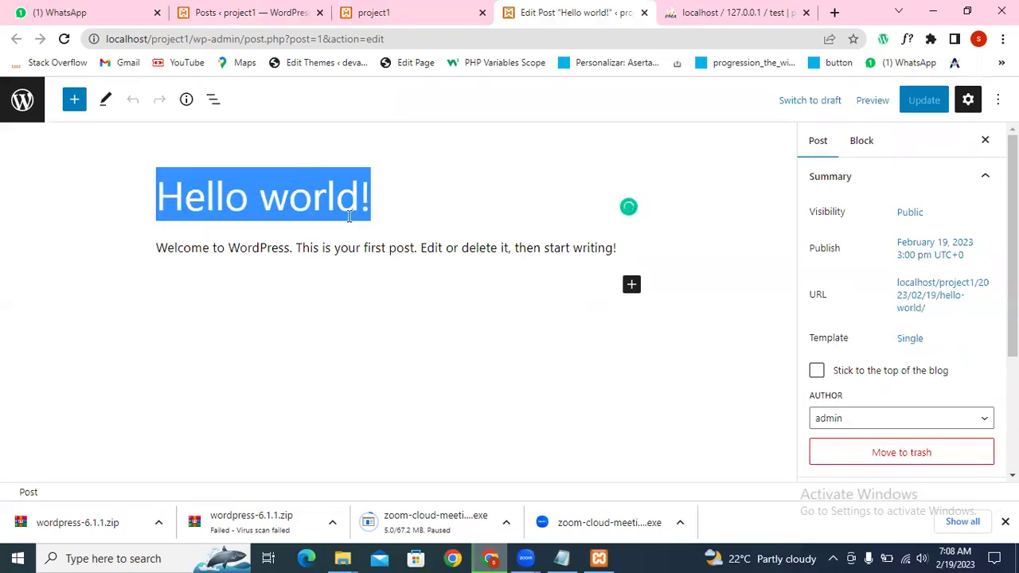
pyautogui.write('P')
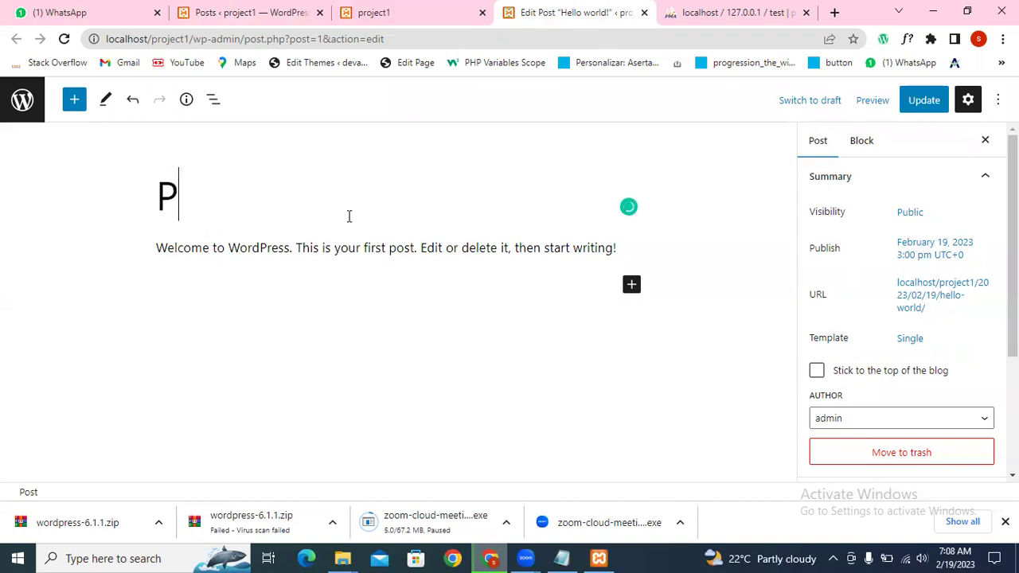
pyautogui.write('ost1')
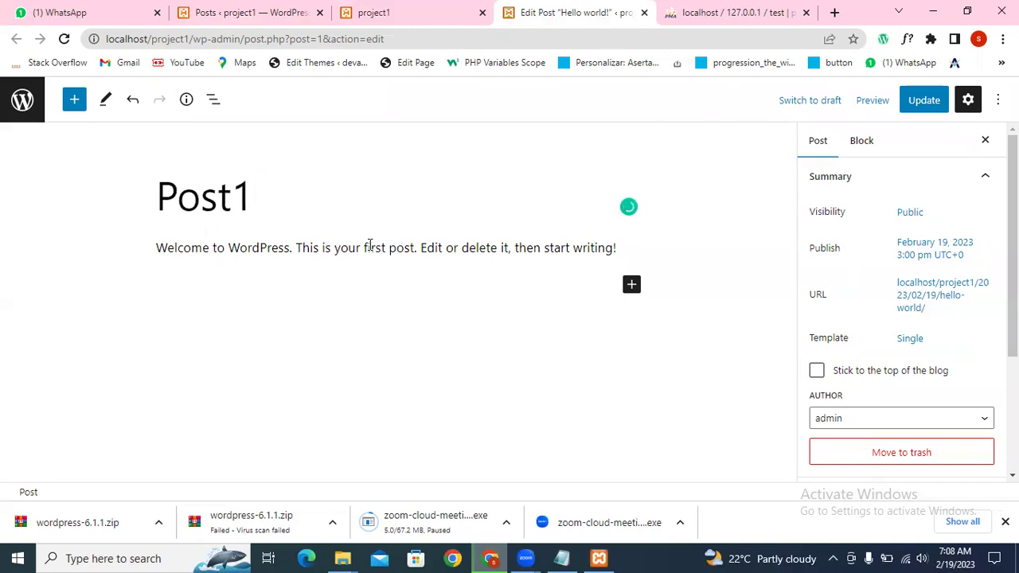
pyautogui.tripleClick(369, 246)
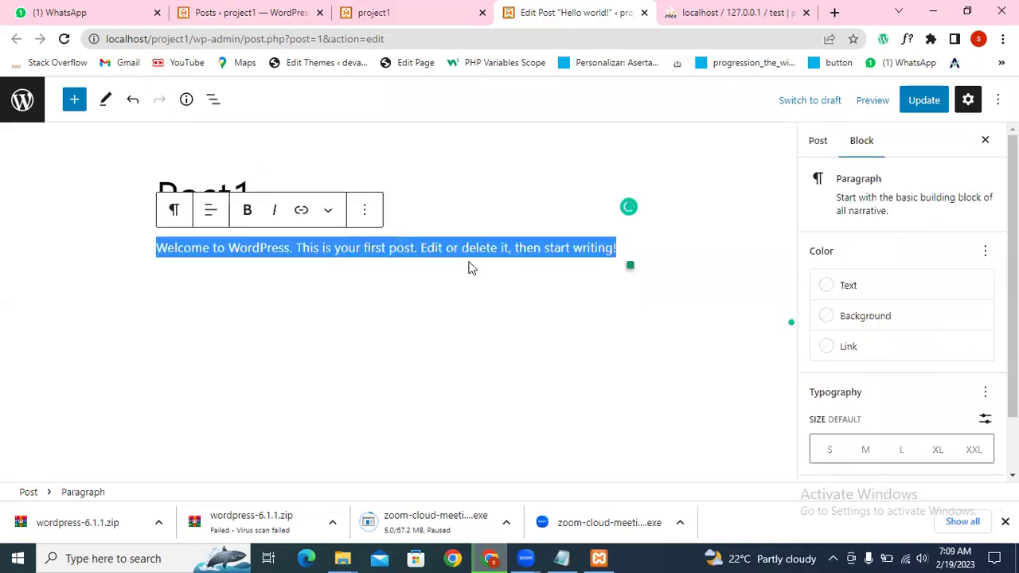
# Step: Search the web for 'lorem ipsum' and open the lipsum.com result
pyautogui.click(834, 12)
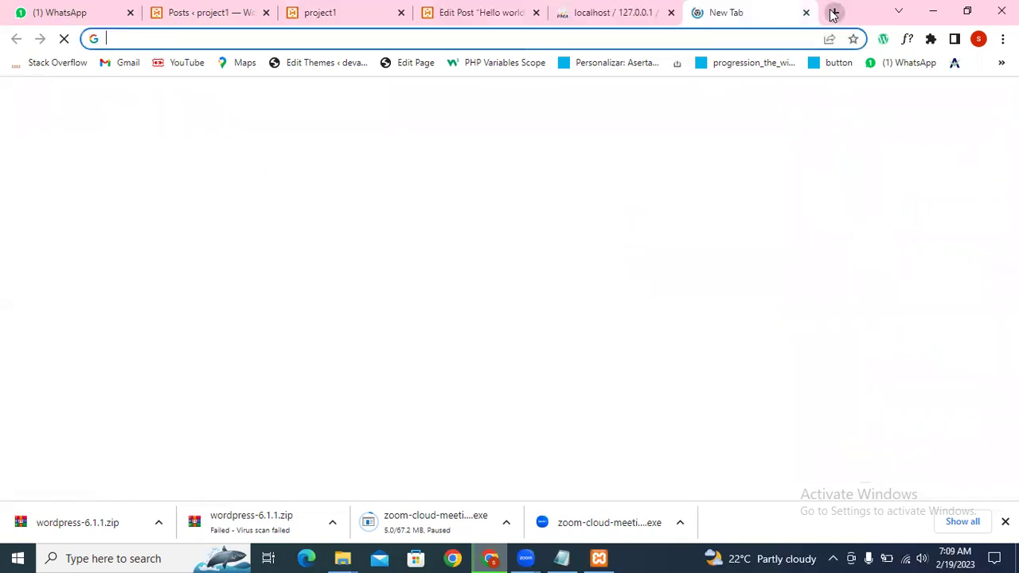
pyautogui.write('lorem ipsu')
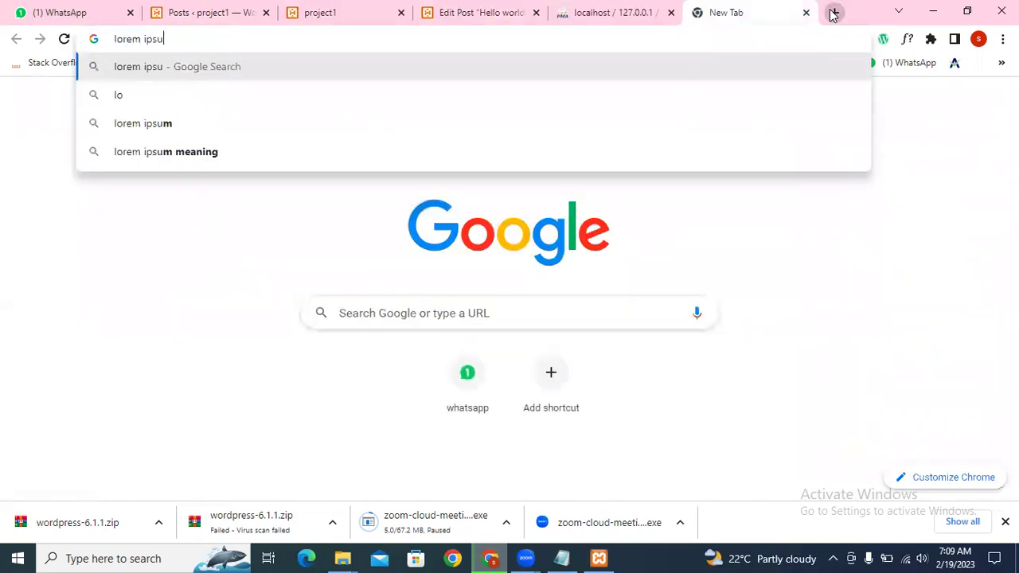
pyautogui.write('m')
pyautogui.press('Return')
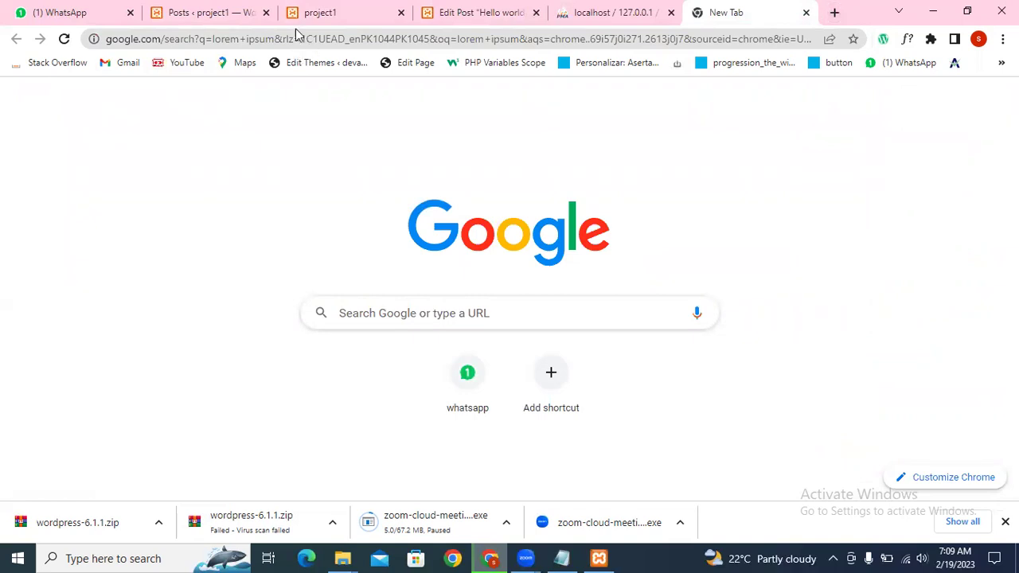
pyautogui.click(277, 297)
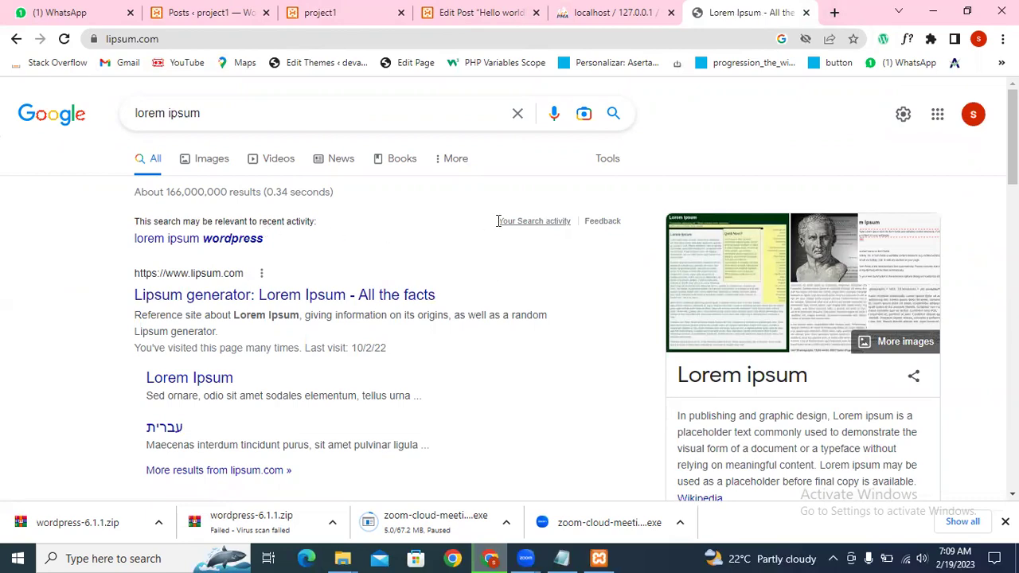
# Step: Paste the first 'What is Lorem Ipsum?' paragraph from lipsum.com over the post's welcome text
pyautogui.scroll(-2, 207, 302)
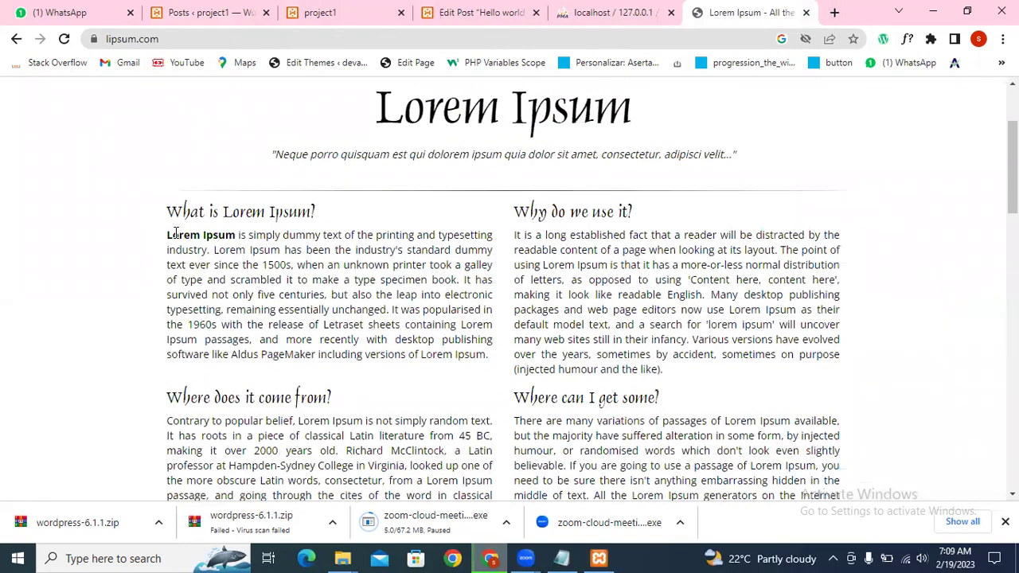
pyautogui.moveTo(167, 235); pyautogui.dragTo(486, 355)
pyautogui.hotkey('ctrl', 'c')
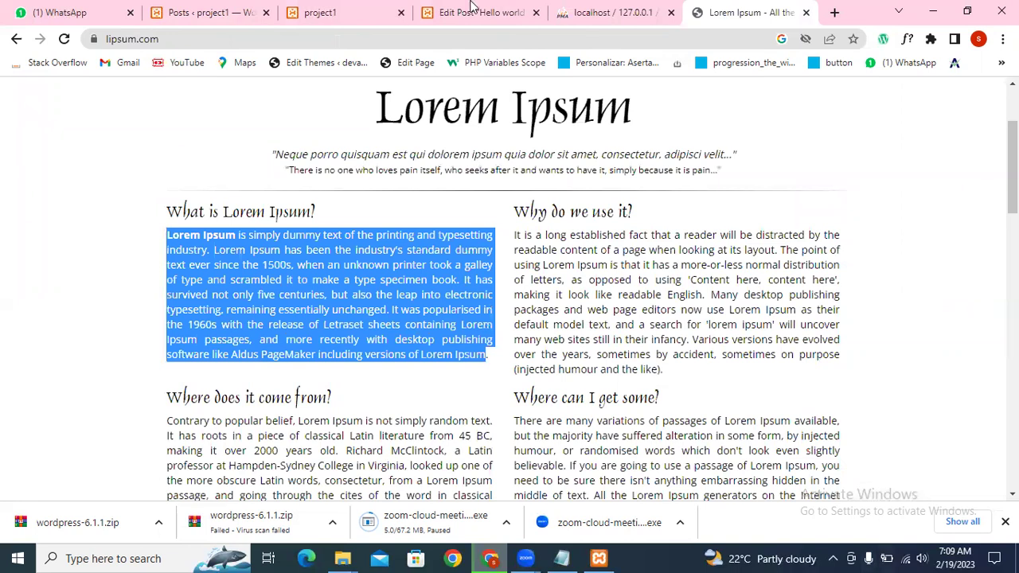
pyautogui.click(472, 6)
pyautogui.hotkey('ctrl', 'v')
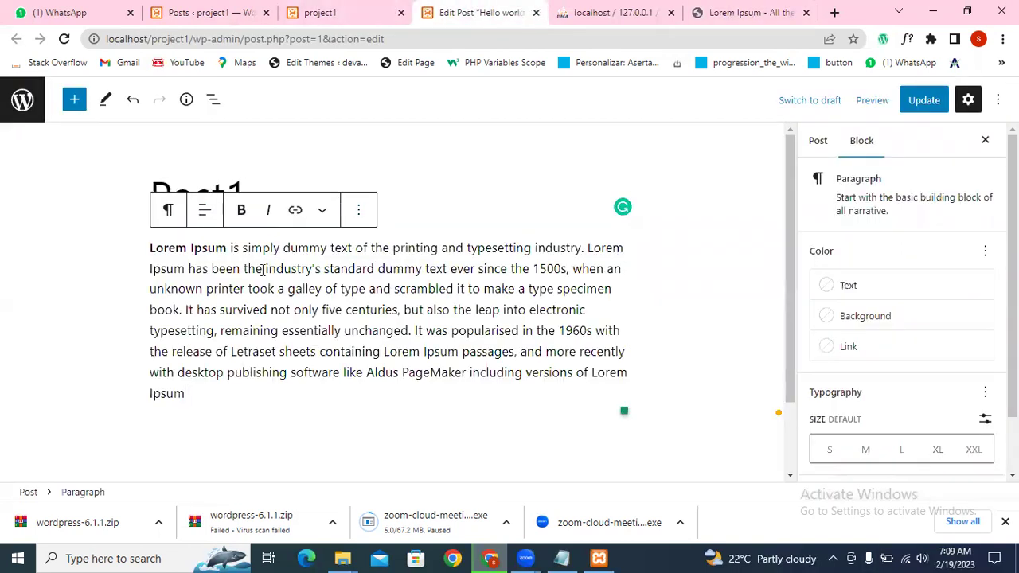
# Step: Remove the Uncategorized category from the post in the Post settings sidebar
pyautogui.scroll(-2, 888, 290)
pyautogui.scroll(2, 884, 327)
pyautogui.click(818, 141)
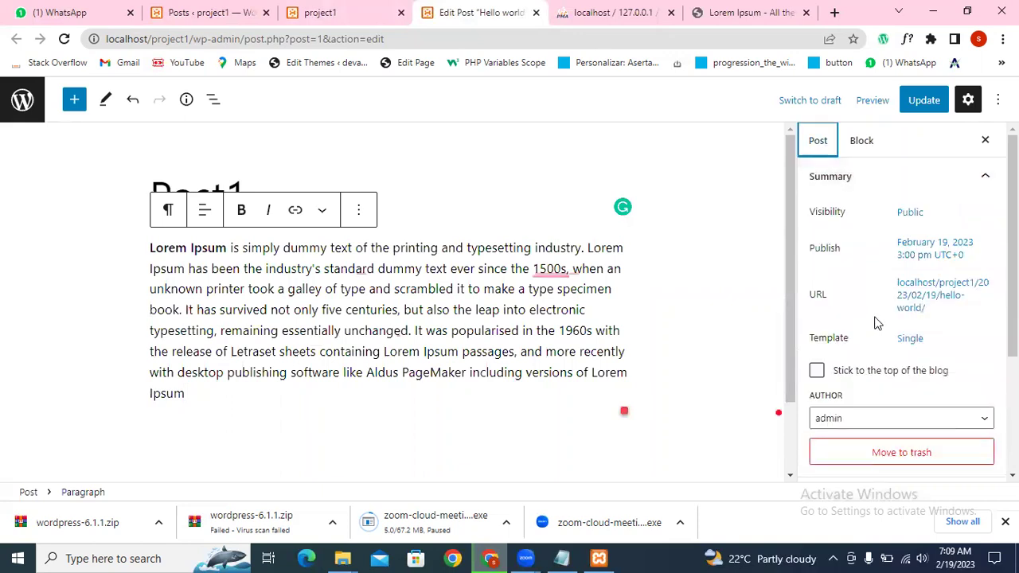
pyautogui.scroll(-3, 880, 319)
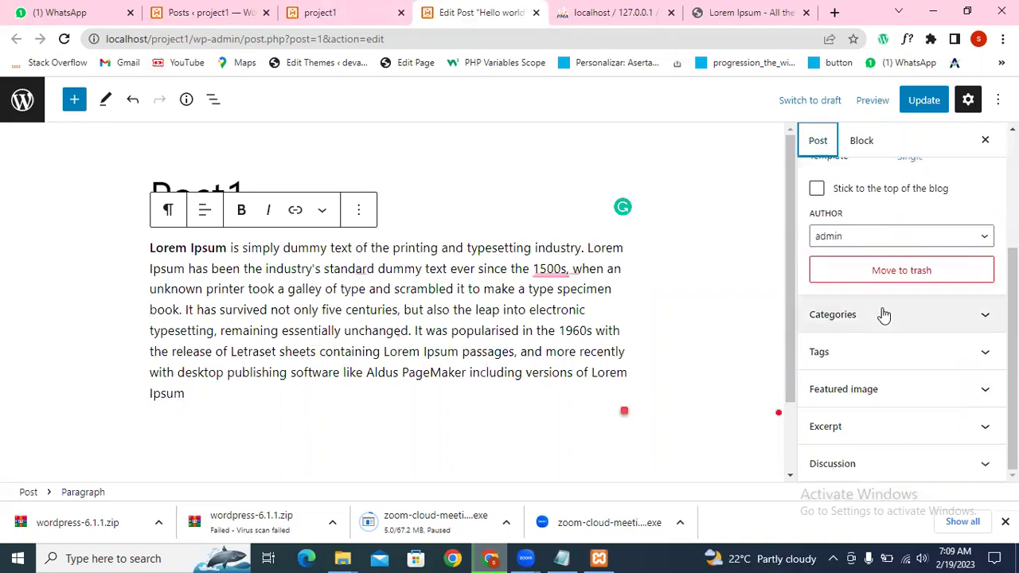
pyautogui.click(988, 315)
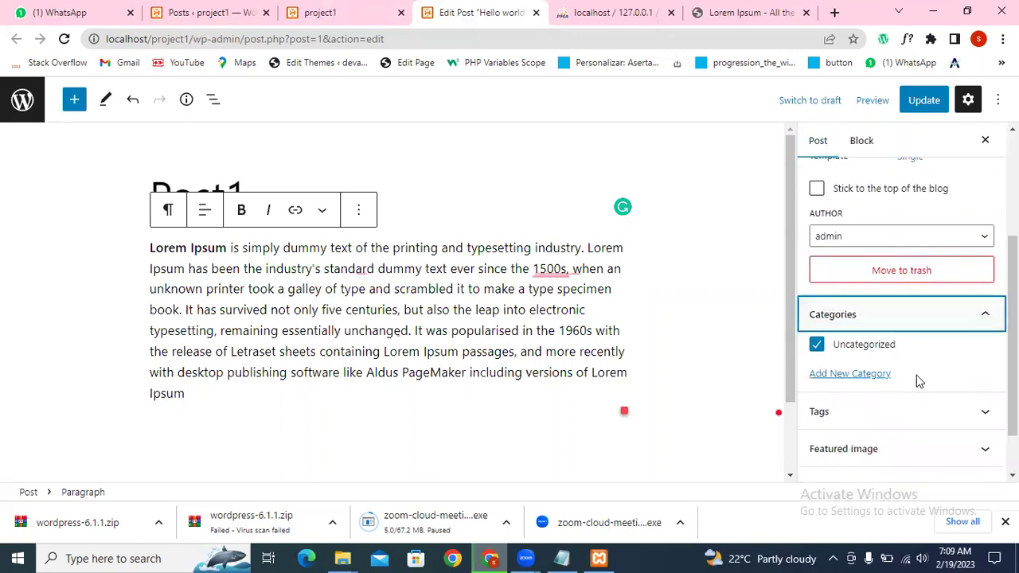
pyautogui.click(816, 346)
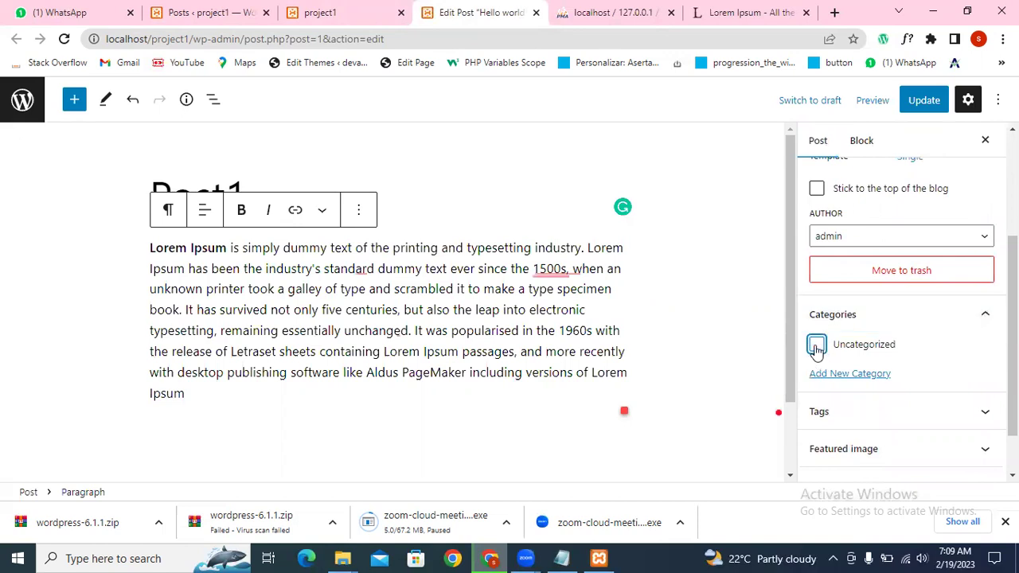
# Step: Open the featured image picker's Media Library, which has no images yet
pyautogui.scroll(-2, 924, 358)
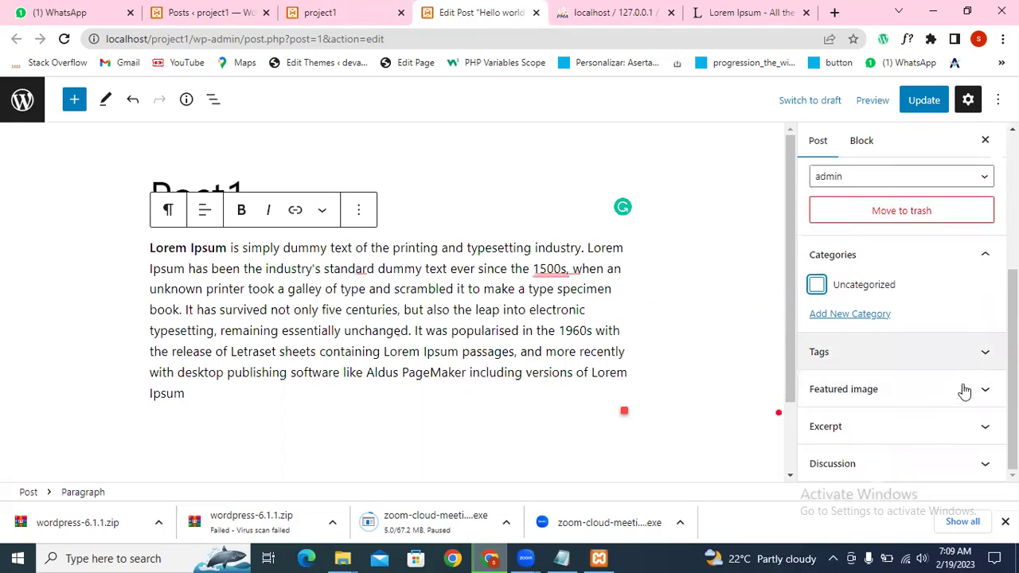
pyautogui.click(967, 388)
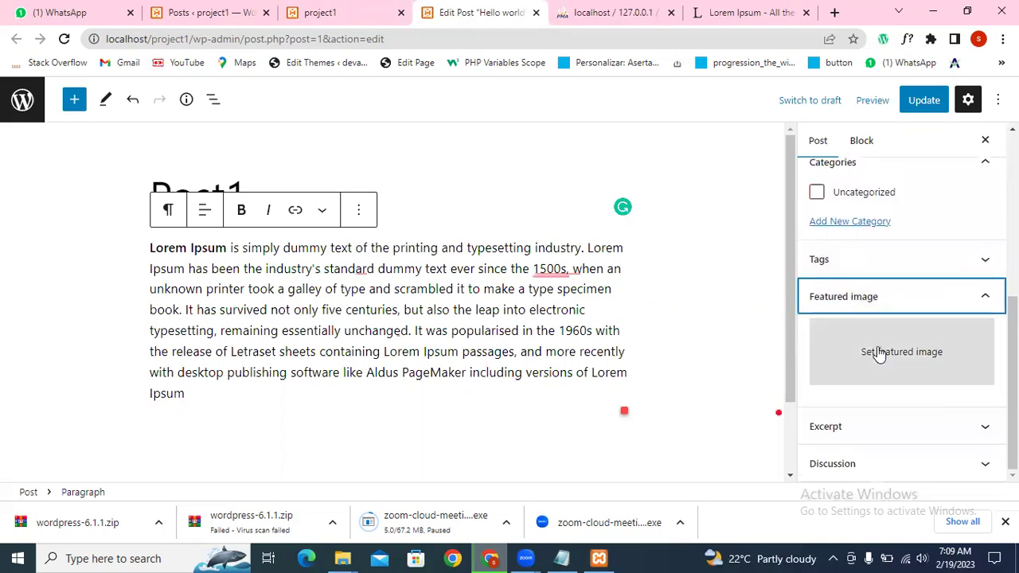
pyautogui.click(884, 357)
pyautogui.click(143, 159)
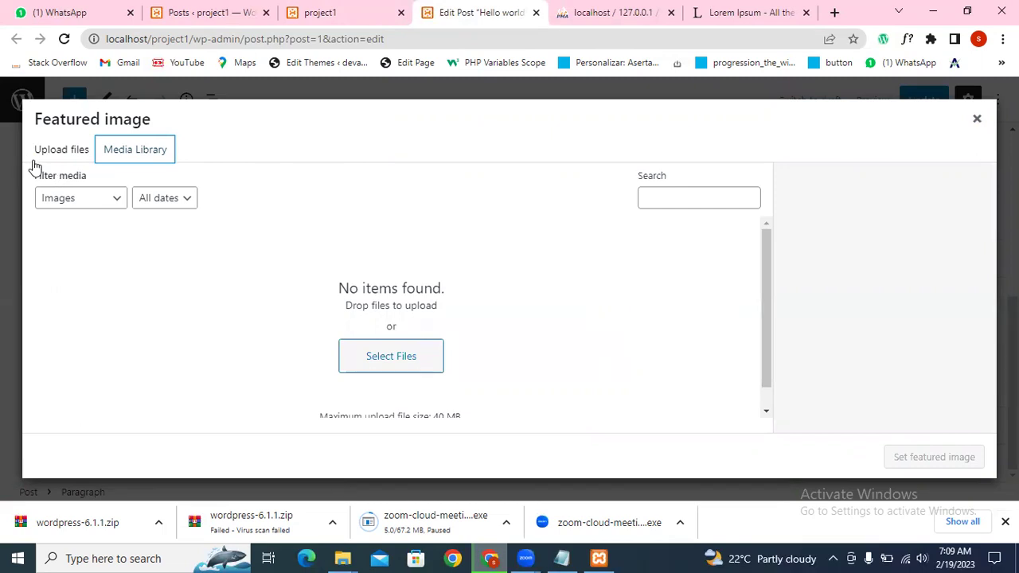
# Step: Upload Screenshot_14.png from the Downloads folder into the media library
pyautogui.click(71, 153)
pyautogui.click(512, 333)
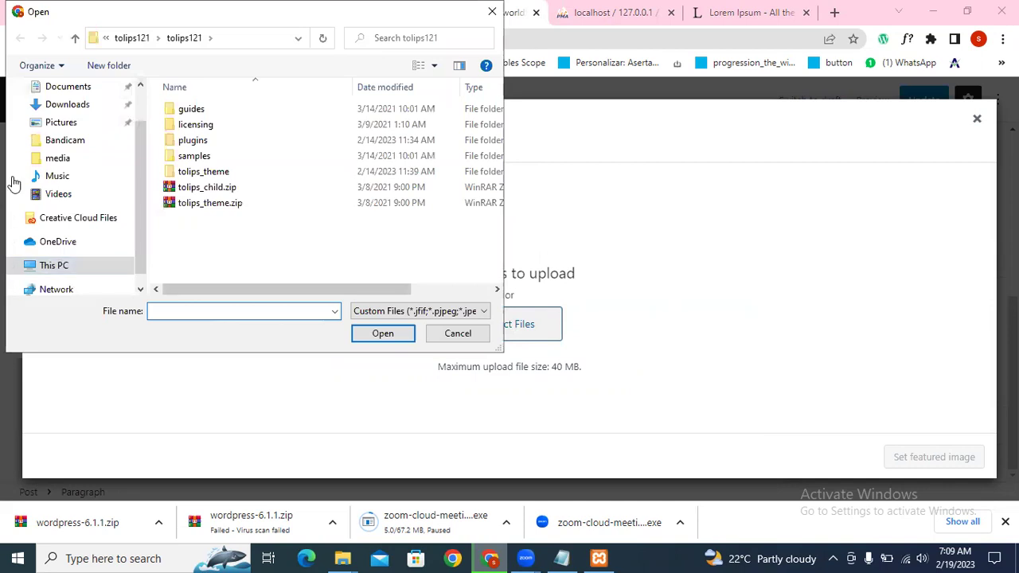
pyautogui.scroll(1, 32, 175)
pyautogui.click(63, 171)
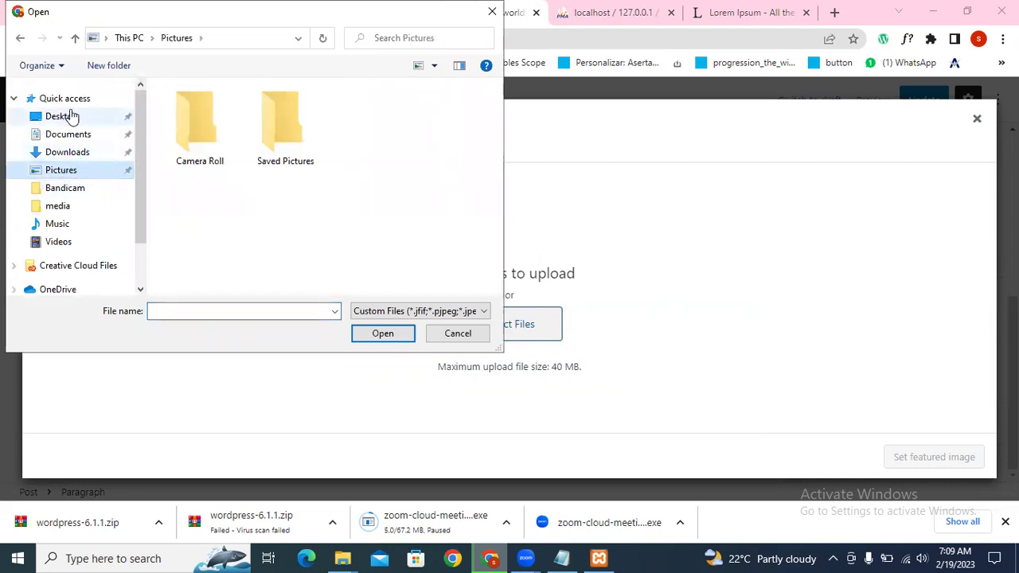
pyautogui.click(70, 134)
pyautogui.click(67, 153)
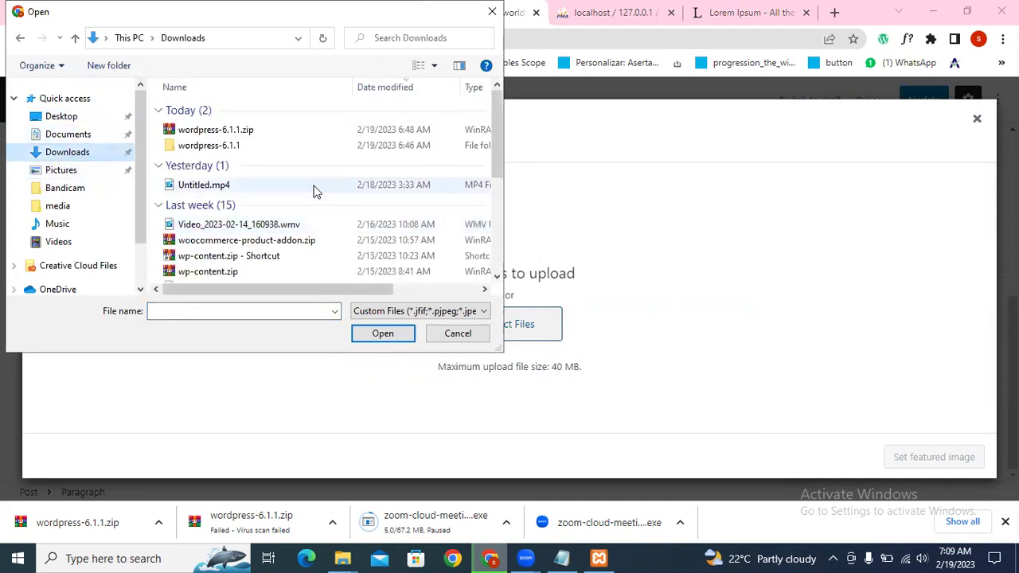
pyautogui.scroll(-1, 315, 191)
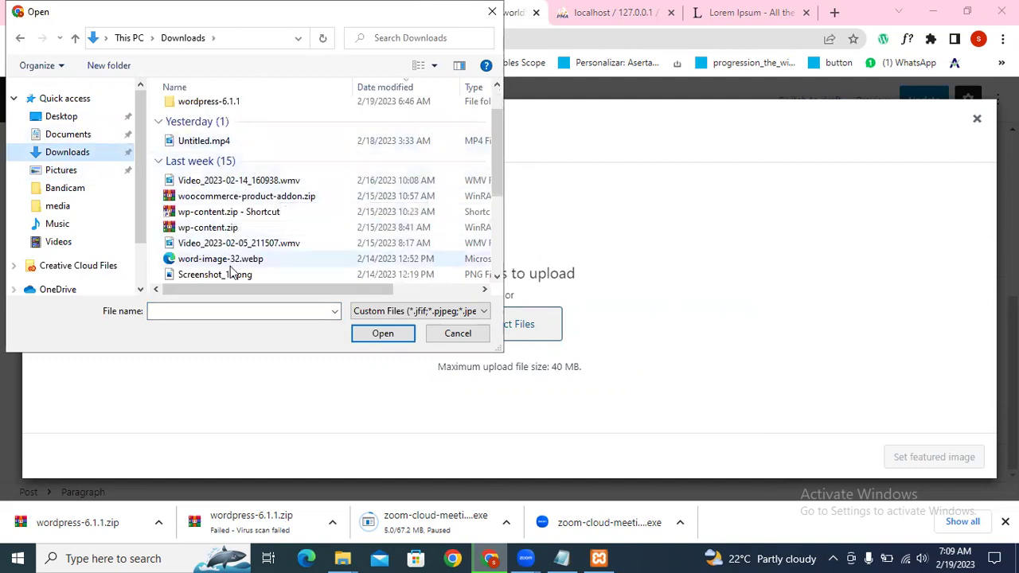
pyautogui.scroll(-3, 239, 271)
pyautogui.click(227, 149)
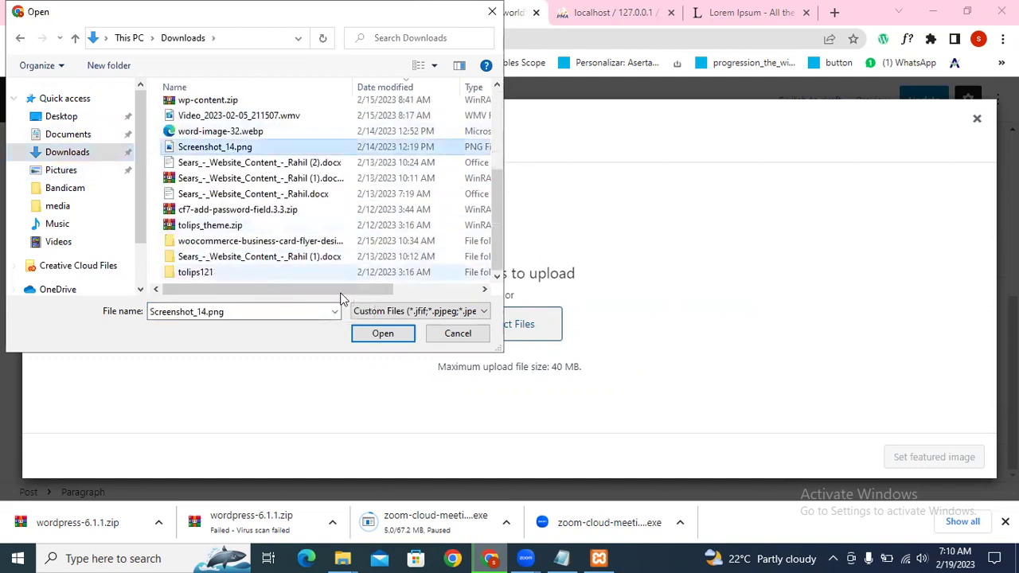
pyautogui.click(381, 333)
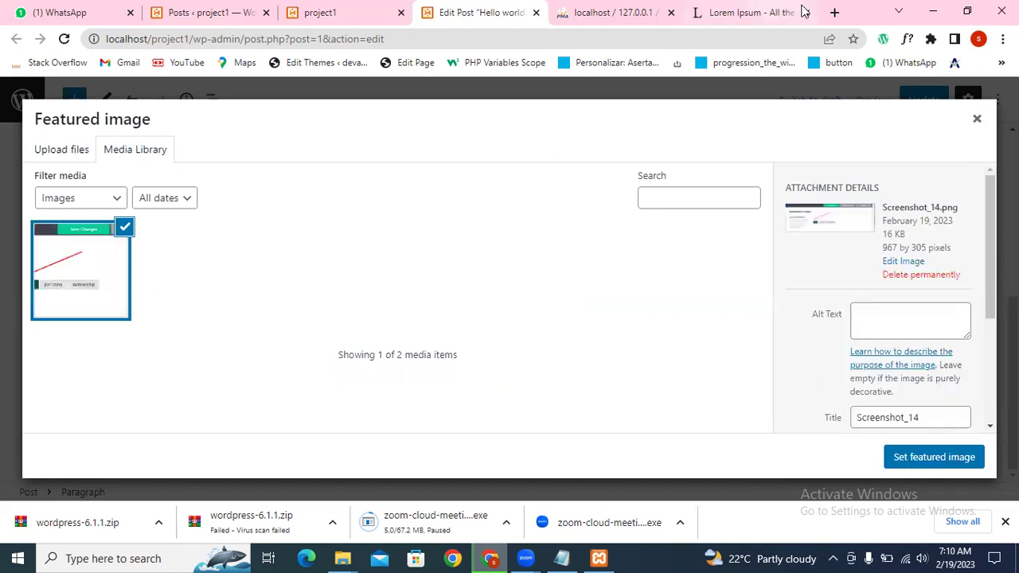
pyautogui.click(834, 13)
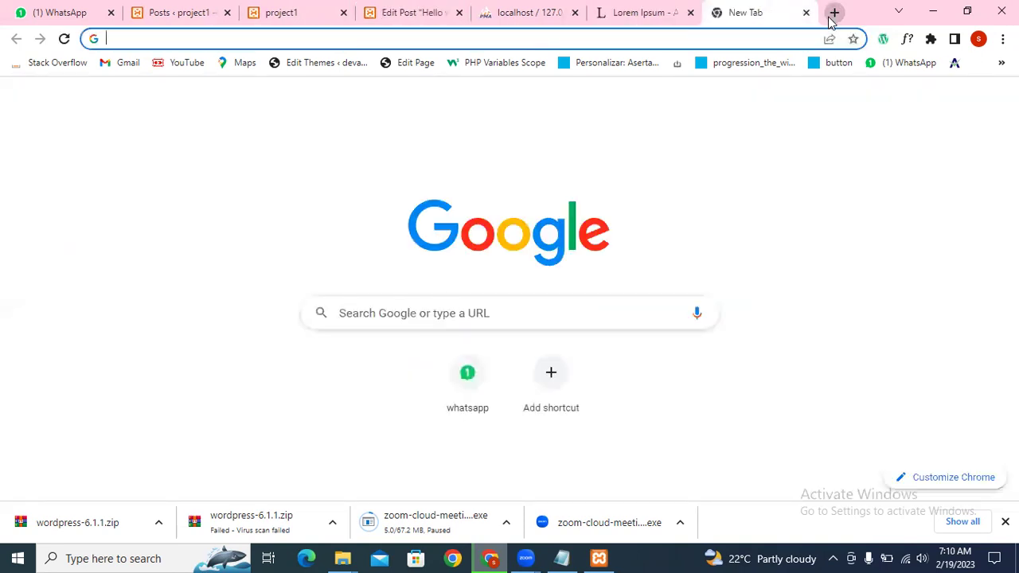
# Step: Search Google for 'car image' and show only image results
pyautogui.write('car')
pyautogui.press('BackSpace')
pyautogui.press('BackSpace')
pyautogui.press('BackSpace')
pyautogui.press('BackSpace')
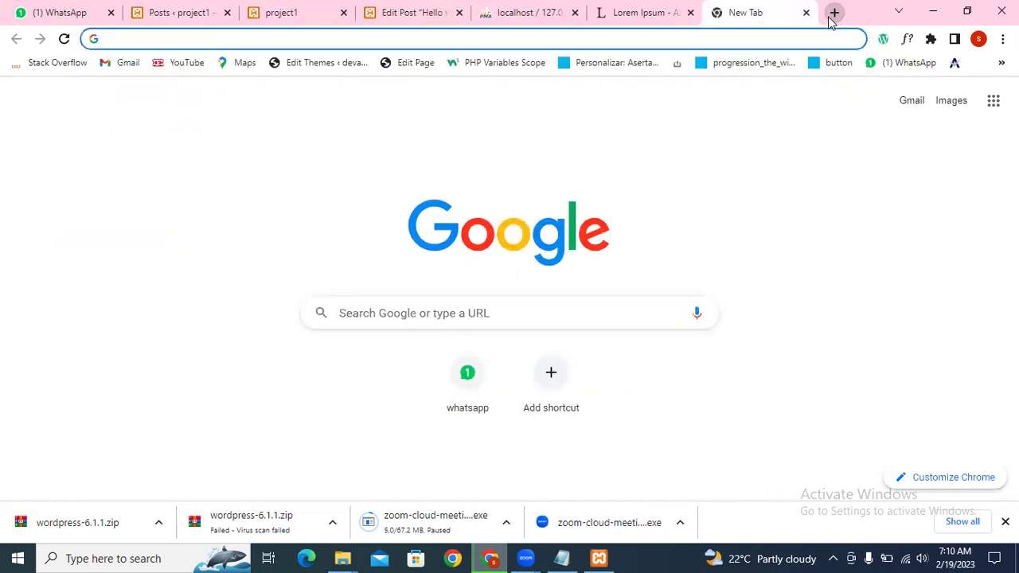
pyautogui.hotkey('ctrl', 'shift', 'Tab')
pyautogui.hotkey('ctrl', 'shift', 'Tab')
pyautogui.hotkey('ctrl', 'shift', 'Tab')
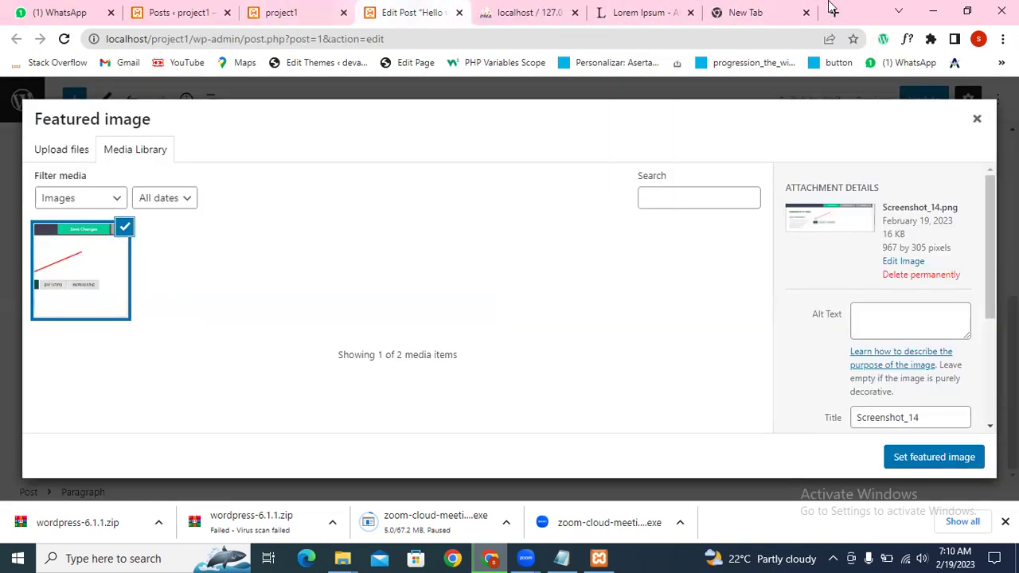
pyautogui.click(742, 6)
pyautogui.write('car ')
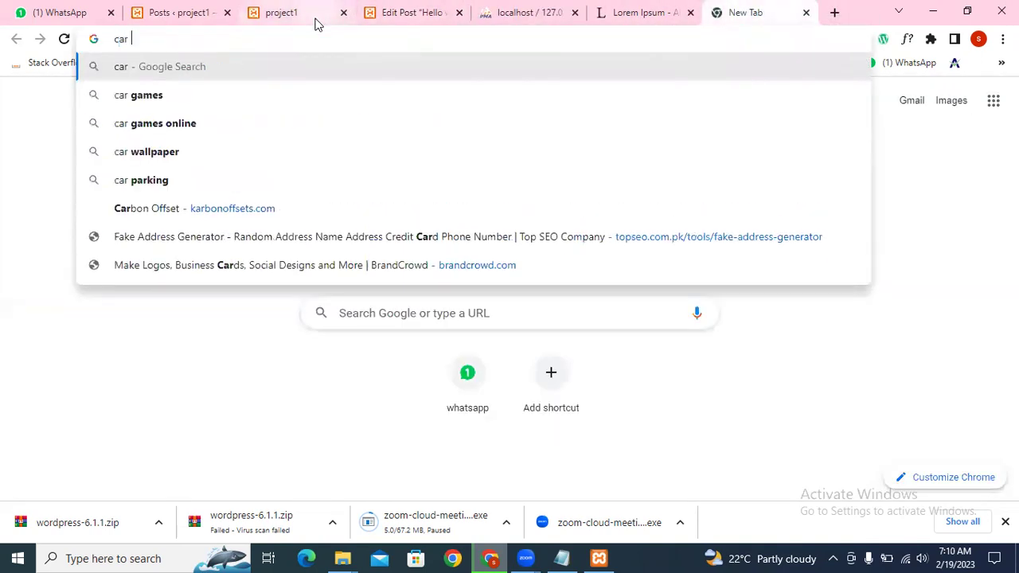
pyautogui.write('image')
pyautogui.press('Return')
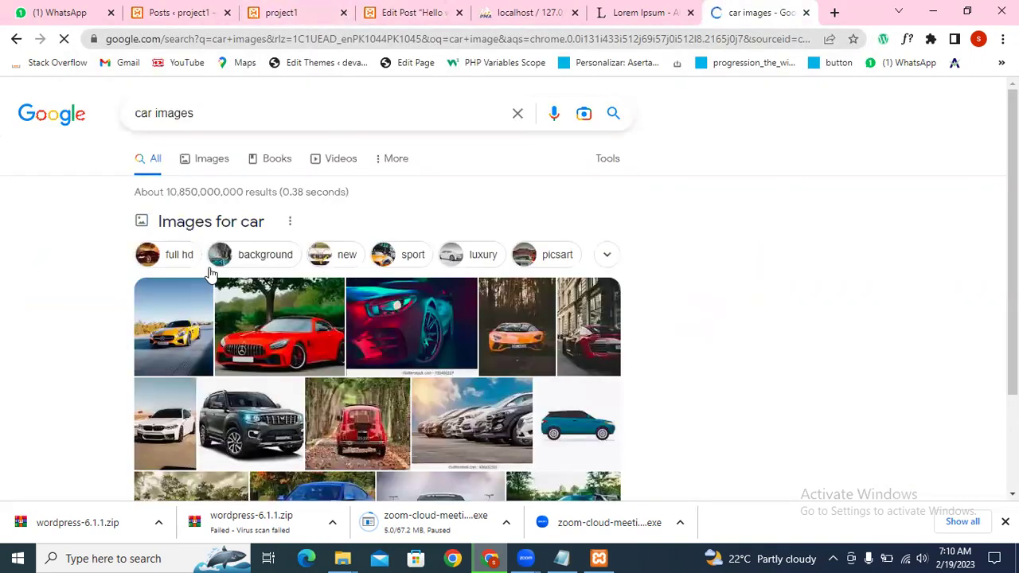
pyautogui.click(218, 170)
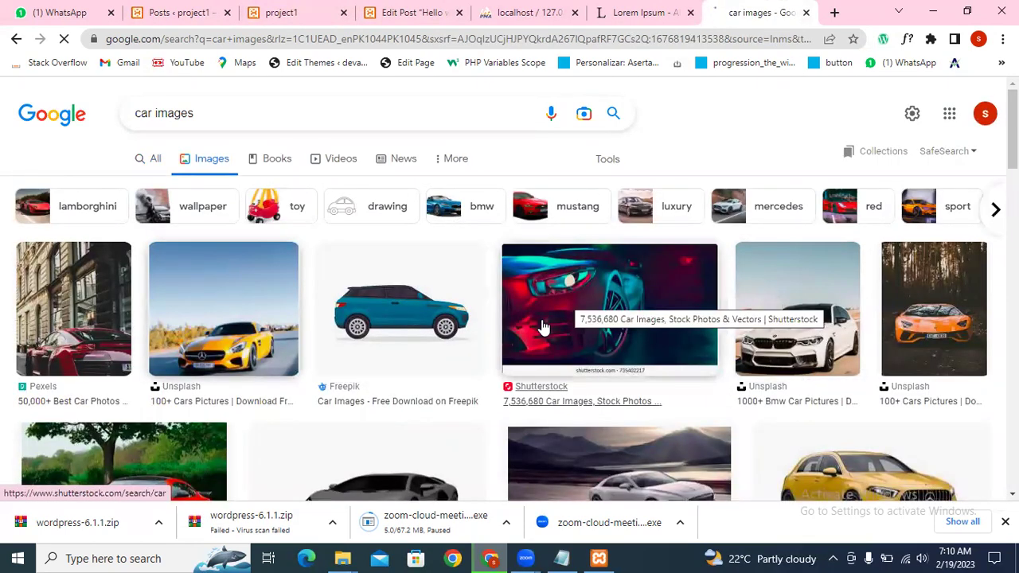
# Step: Save the yellow Mercedes photo from the image results into Downloads as a JPG
pyautogui.click(224, 311)
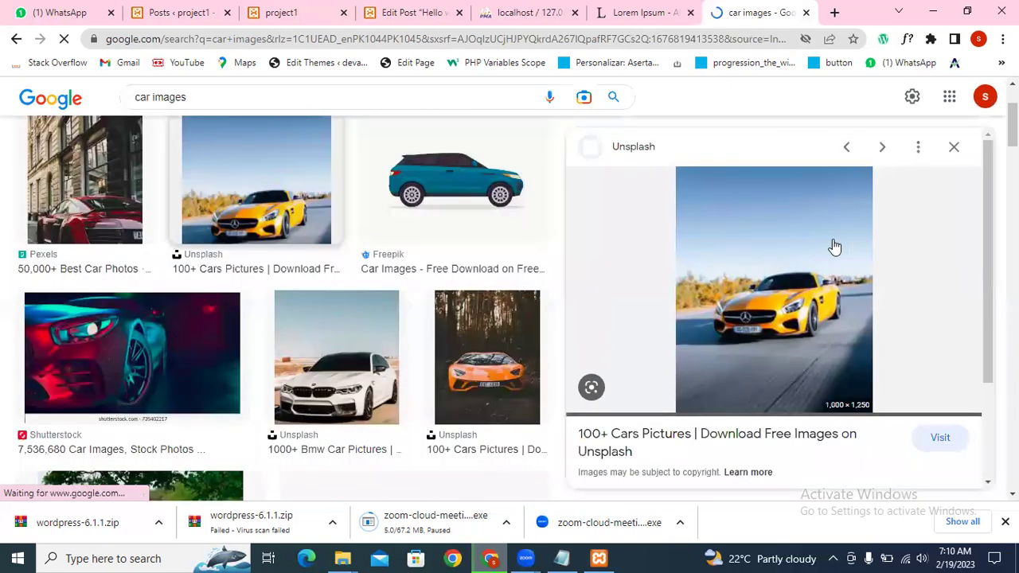
pyautogui.rightClick(794, 314)
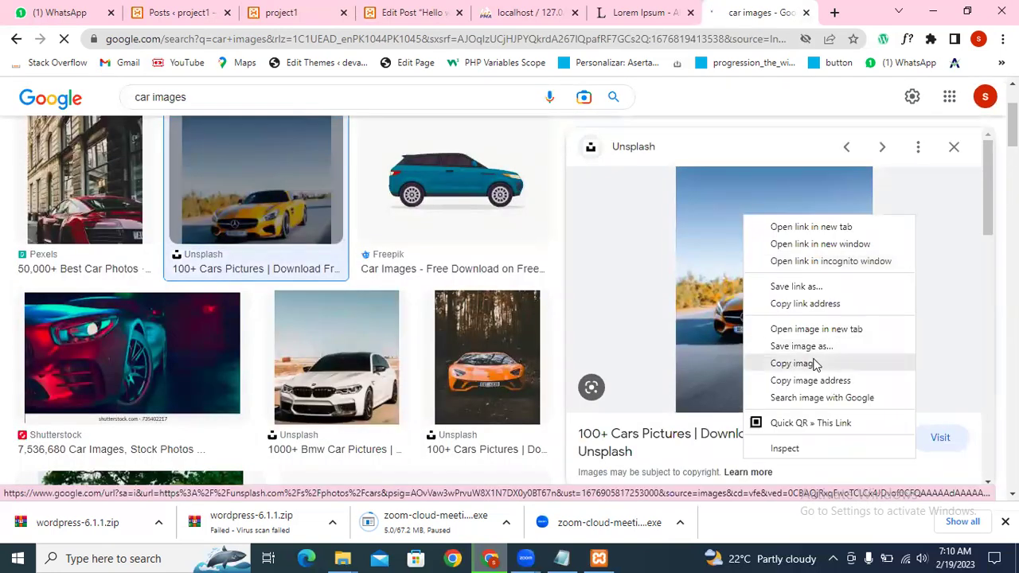
pyautogui.click(811, 358)
pyautogui.rightClick(755, 295)
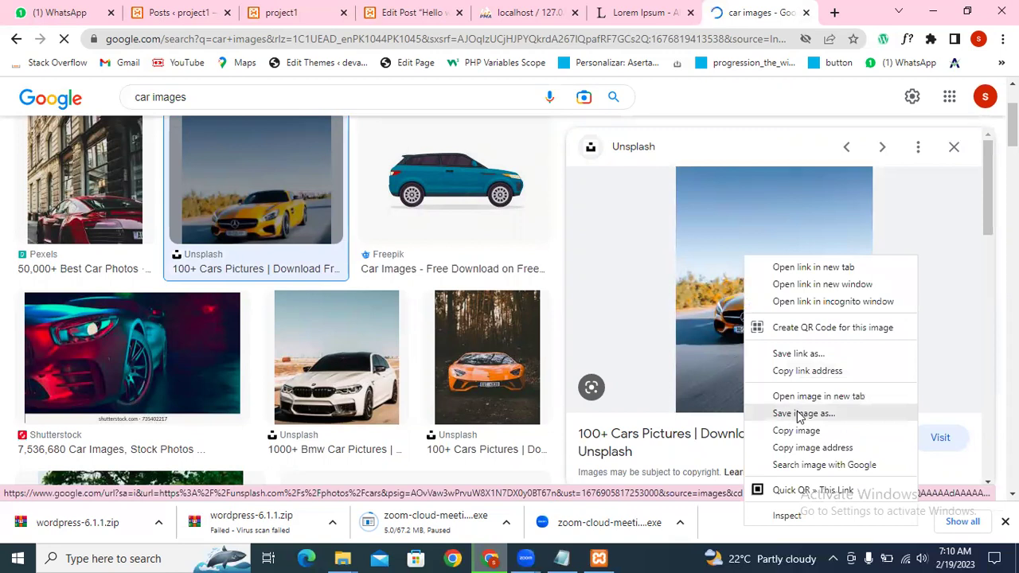
pyautogui.click(802, 414)
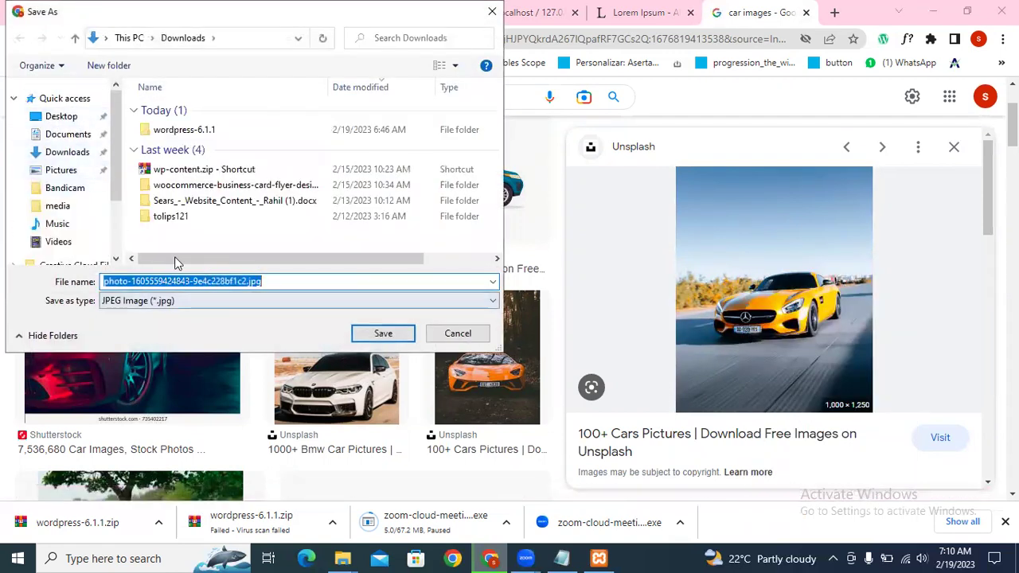
pyautogui.click(379, 331)
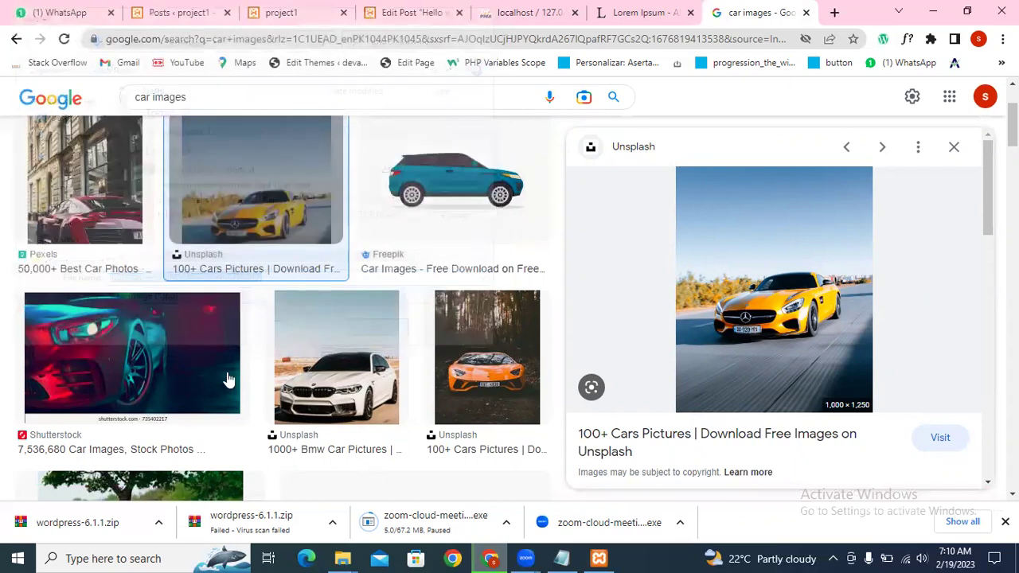
pyautogui.click(530, 12)
# Step: Upload the downloaded yellow car JPG, set it as Post1's featured image, and update
pyautogui.click(283, 12)
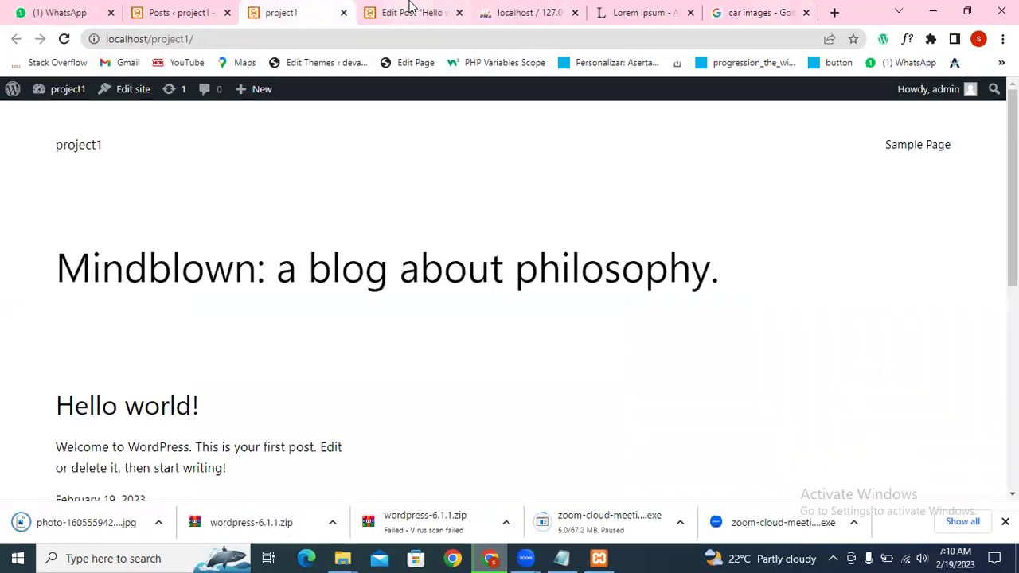
pyautogui.click(410, 12)
pyautogui.moveTo(20, 524); pyautogui.dragTo(346, 258)
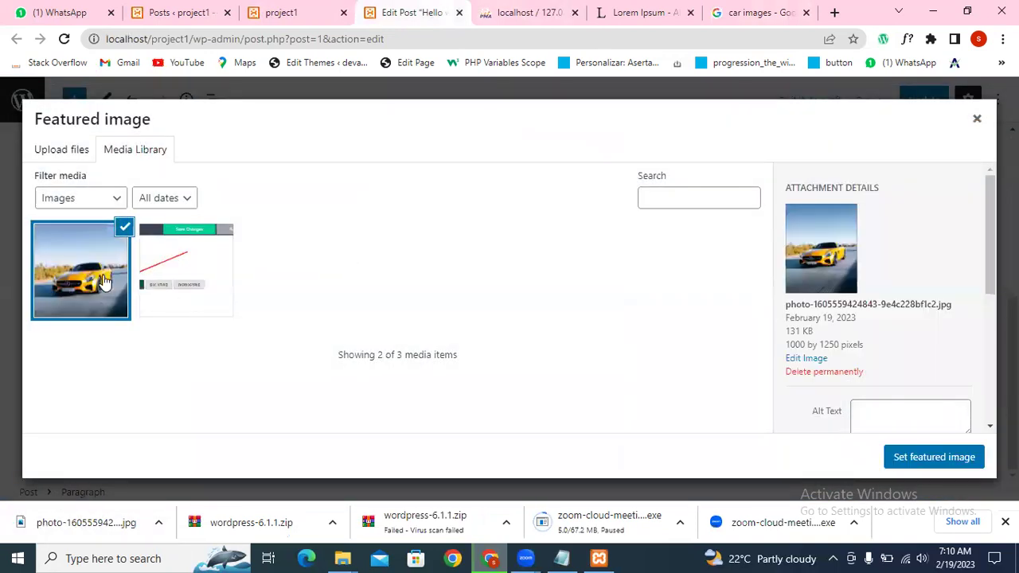
pyautogui.click(908, 457)
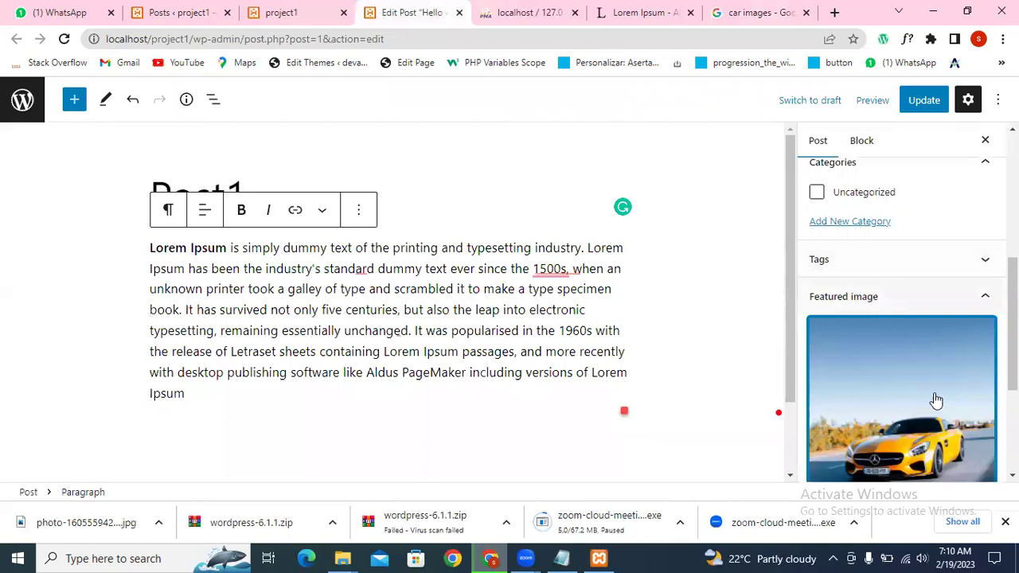
pyautogui.click(925, 102)
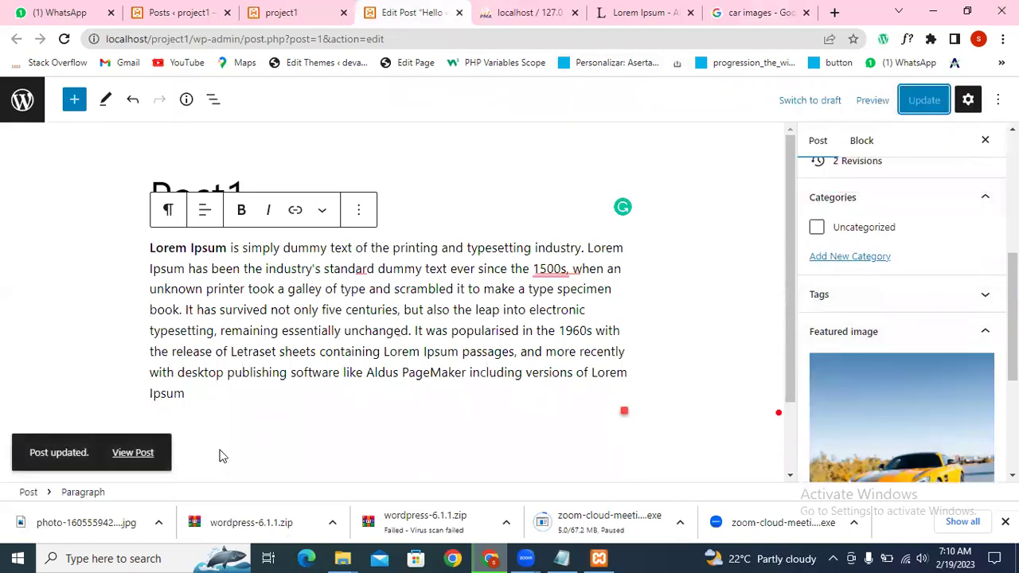
# Step: Open the live Post1 page and check its title and Lorem Ipsum paragraph
pyautogui.middleClick(134, 453)
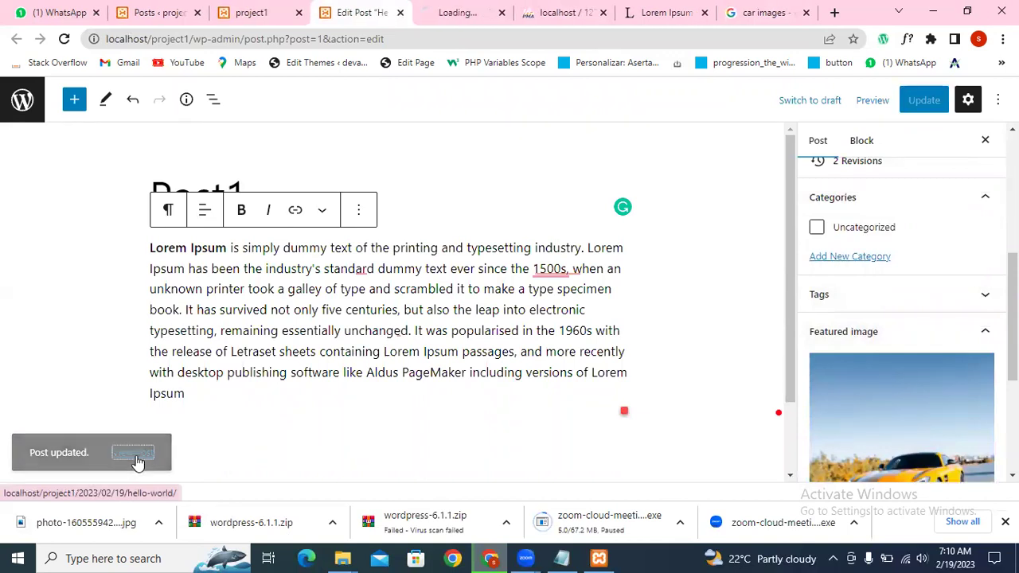
pyautogui.click(460, 13)
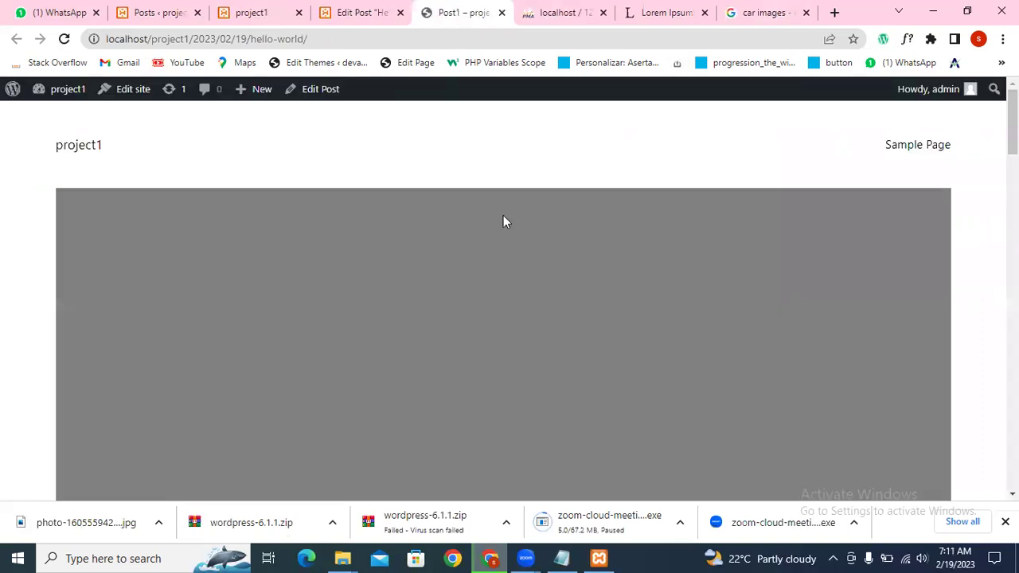
pyautogui.scroll(-5, 526, 211)
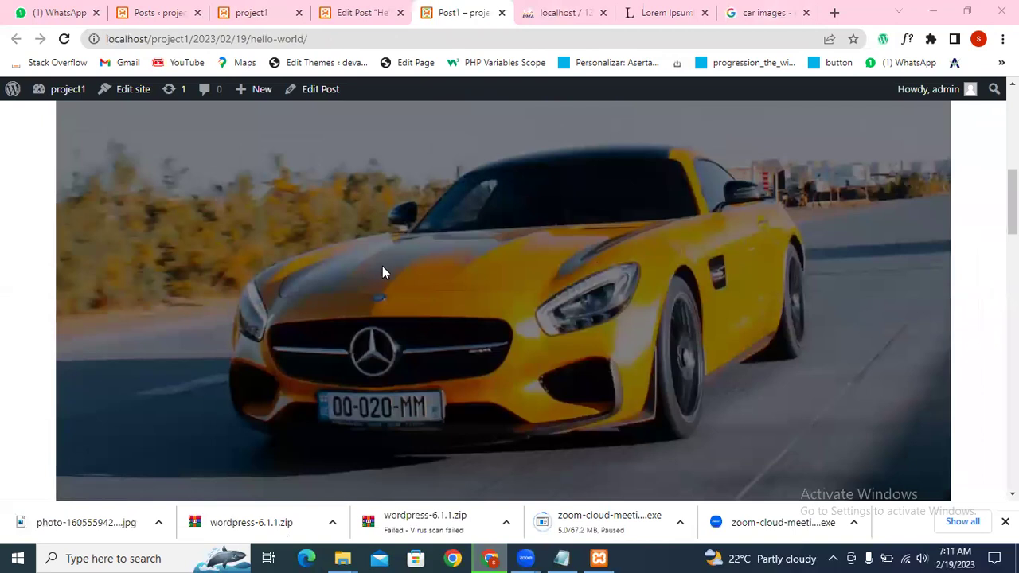
pyautogui.scroll(3, 100, 191)
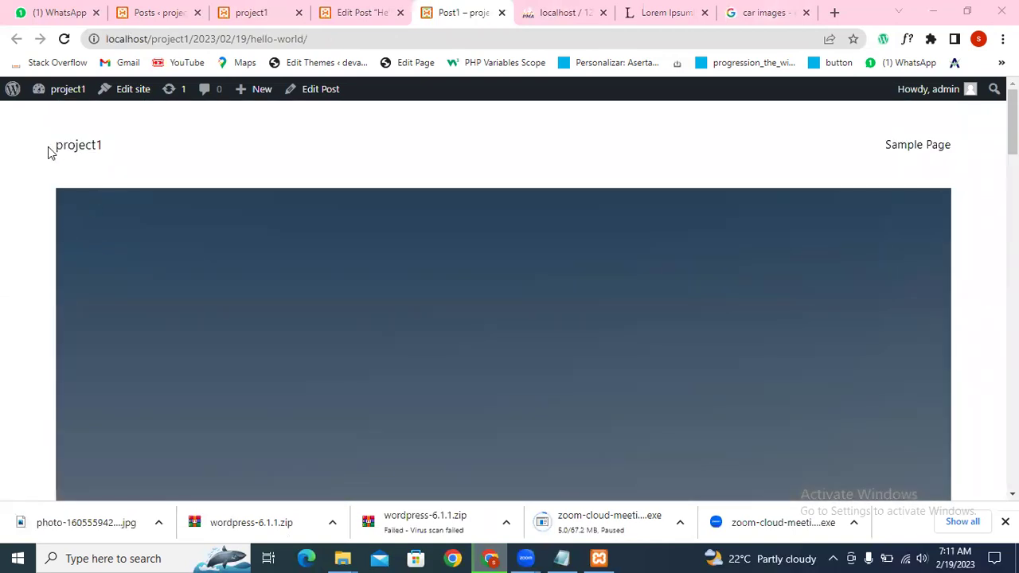
pyautogui.scroll(-7, 481, 242)
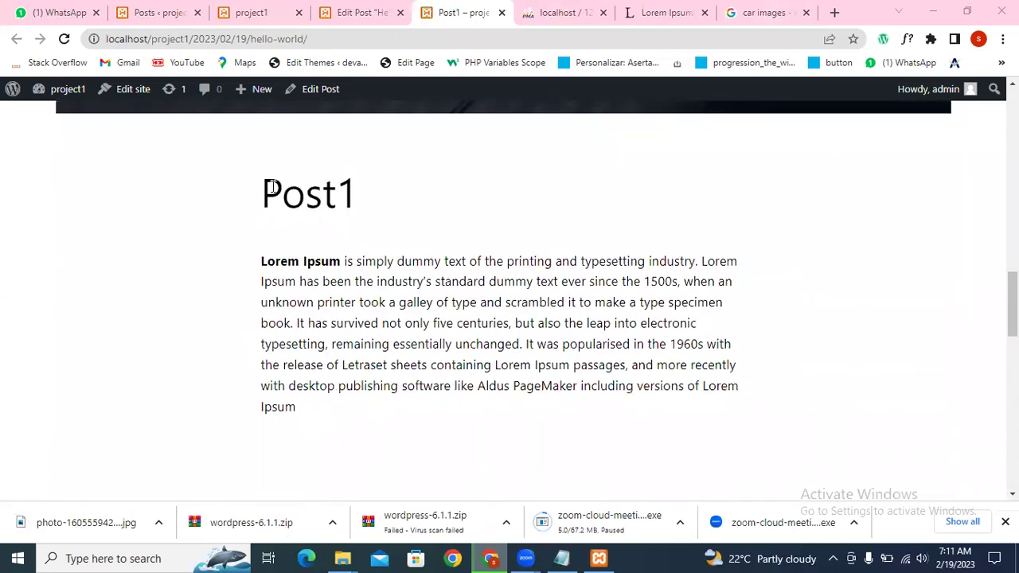
pyautogui.moveTo(271, 187); pyautogui.dragTo(382, 194)
pyautogui.click(336, 195)
pyautogui.tripleClick(283, 311)
pyautogui.click(507, 255)
# Step: Scroll through the live post to review the car featured image, then return to the site home page
pyautogui.scroll(4, 512, 246)
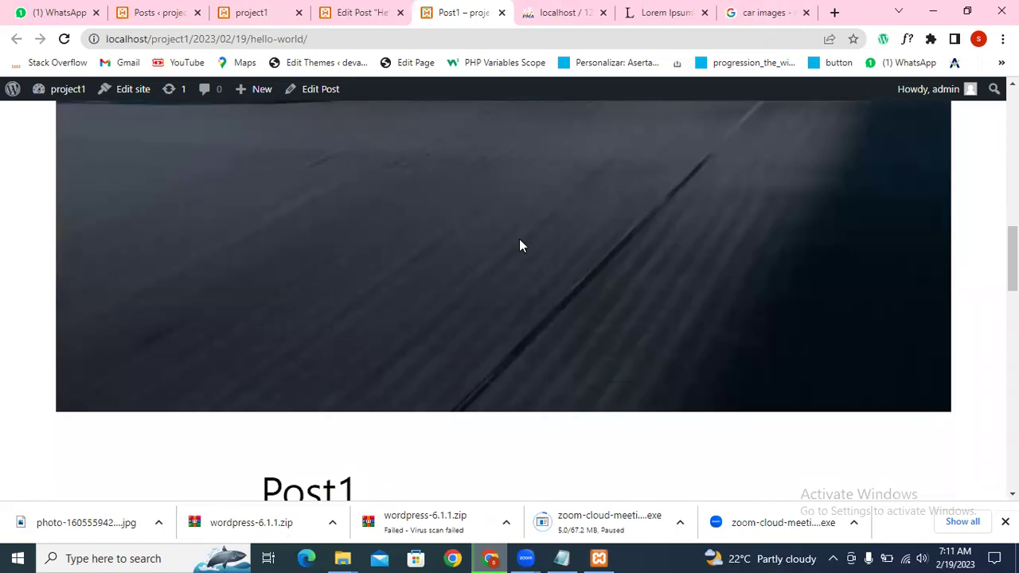
pyautogui.scroll(4, 526, 247)
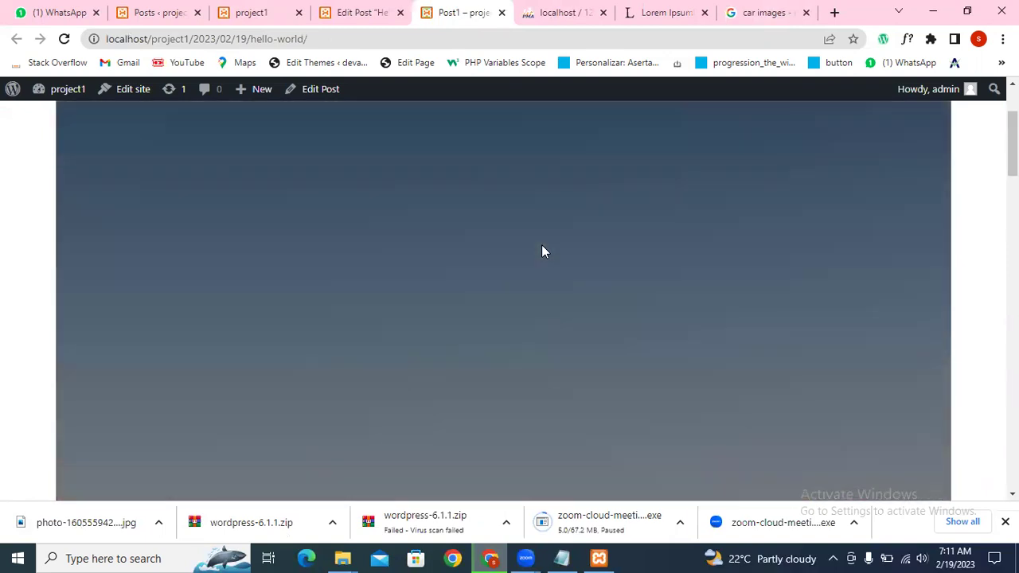
pyautogui.scroll(2, 542, 251)
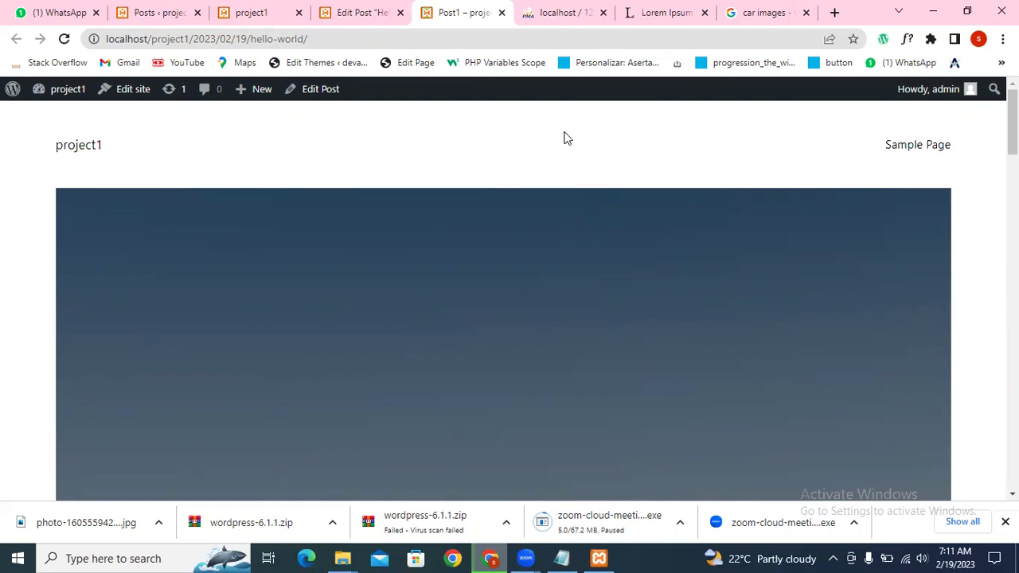
pyautogui.scroll(-2, 526, 151)
pyautogui.scroll(-10, 526, 152)
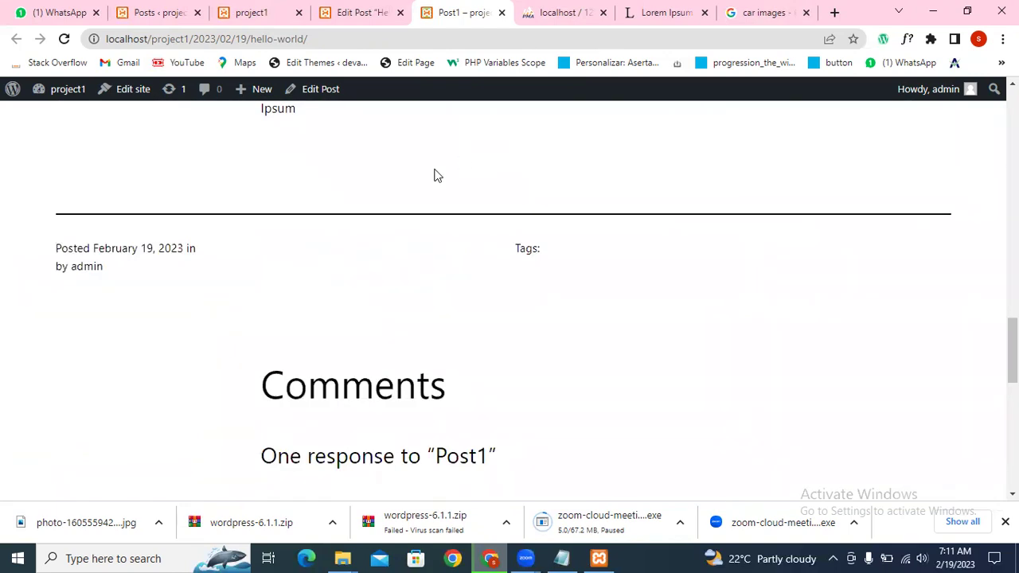
pyautogui.scroll(6, 471, 195)
pyautogui.scroll(-6, 488, 206)
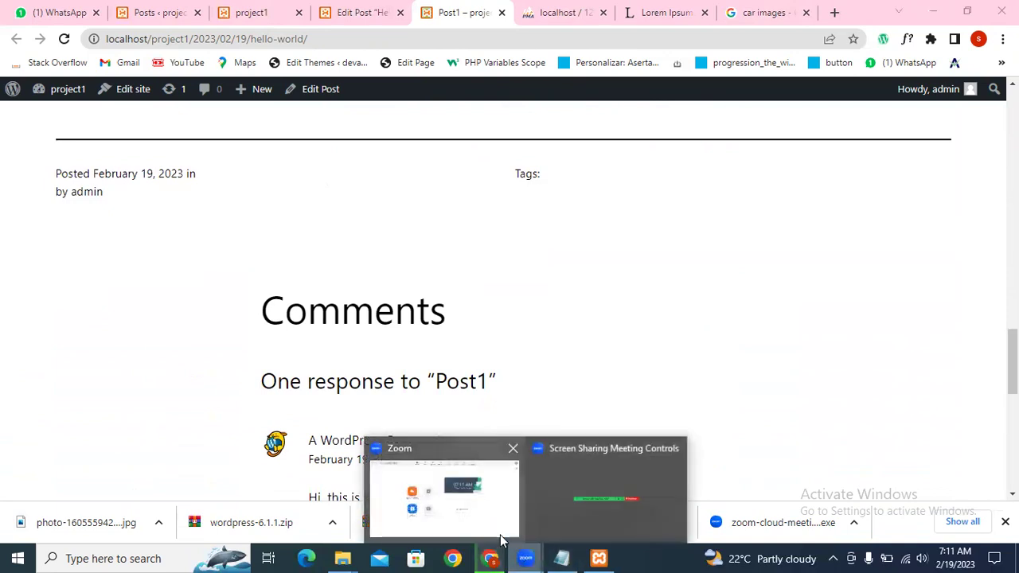
pyautogui.click(476, 502)
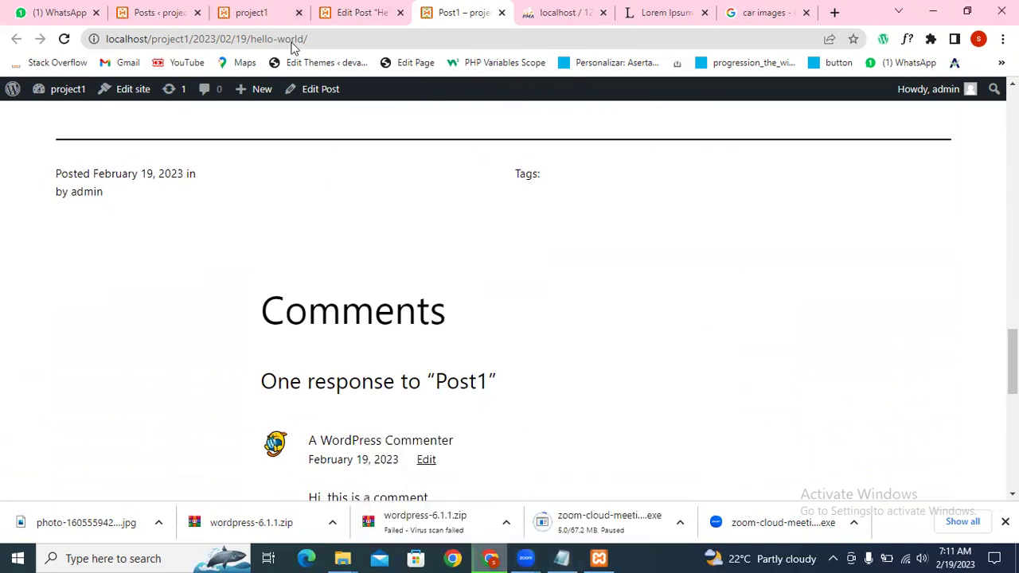
pyautogui.click(287, 13)
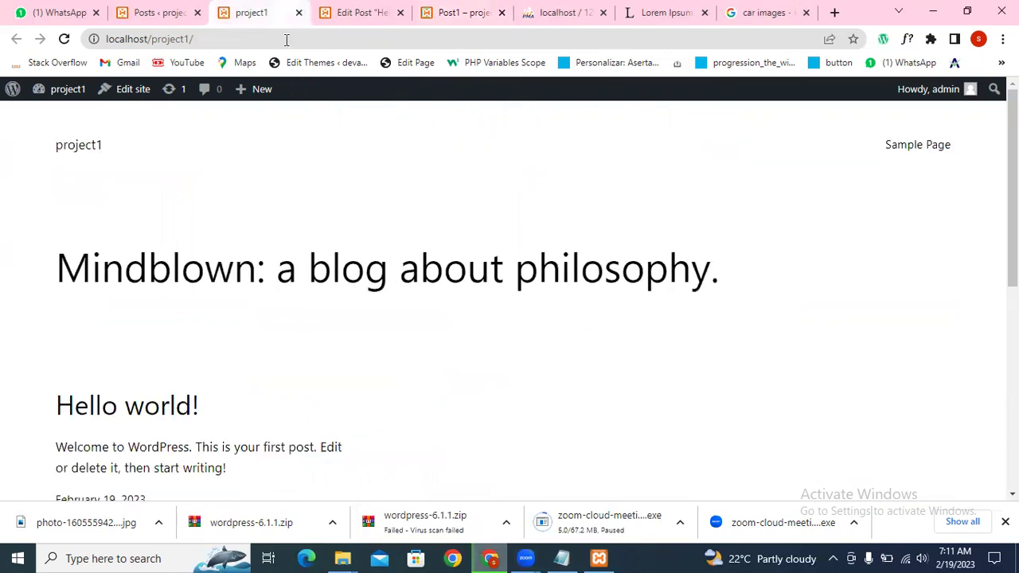
# Step: Switch to the admin Posts list and go to Posts > Categories
pyautogui.click(155, 18)
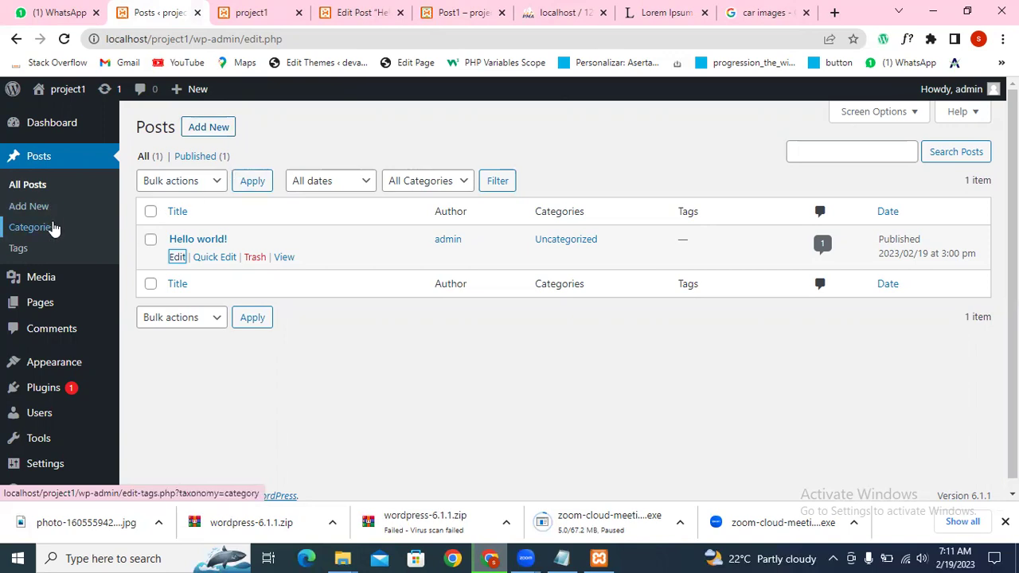
pyautogui.click(53, 229)
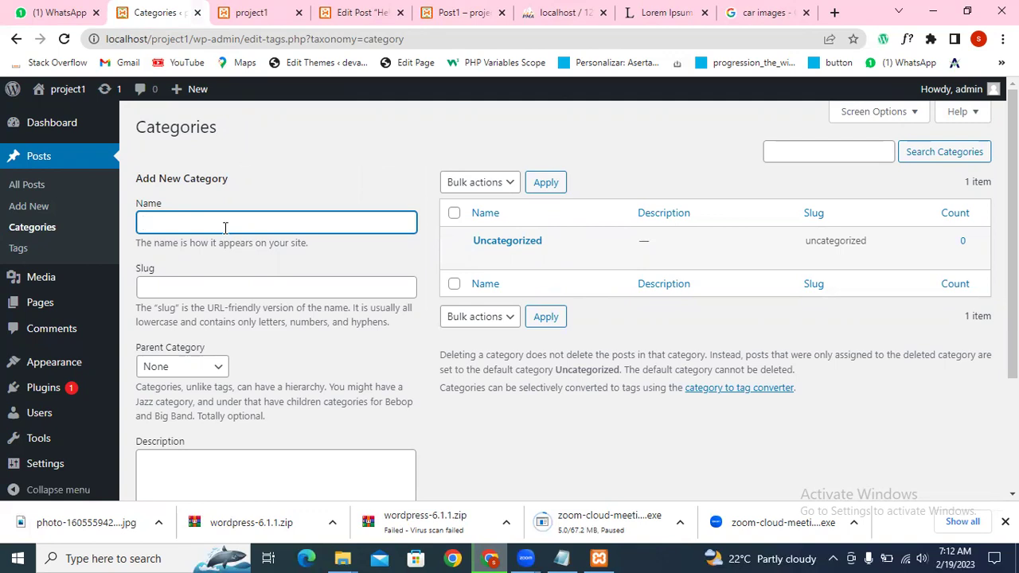
# Step: Add a new category named 'Sports' through the Add New Category form
pyautogui.write('2023')
pyautogui.hotkey('ctrl', 'a')
pyautogui.press('BackSpace')
pyautogui.write('Sports')
pyautogui.hotkey('ctrl', 'a')
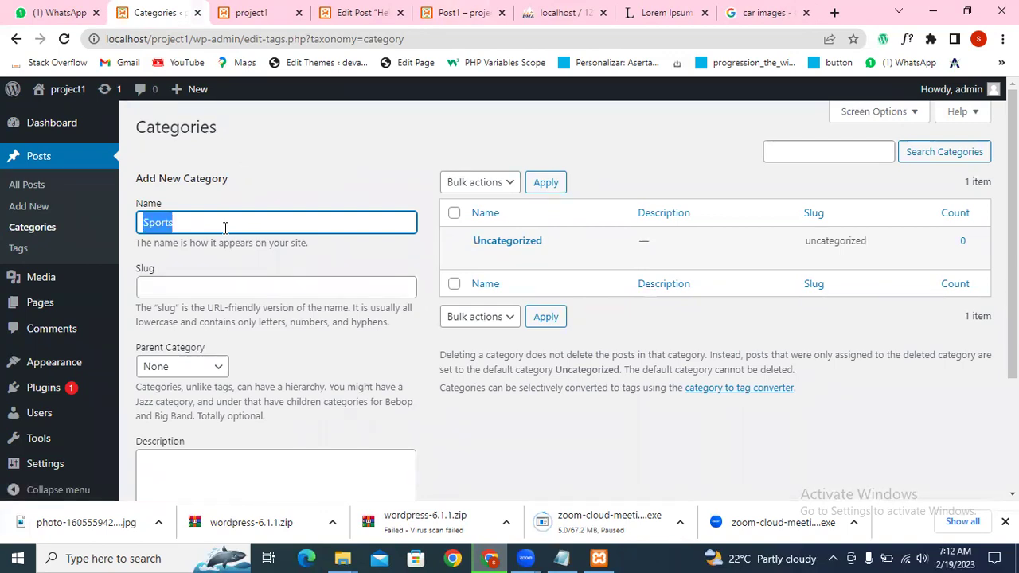
pyautogui.scroll(-2, 226, 228)
pyautogui.scroll(2, 205, 418)
pyautogui.scroll(-2, 201, 440)
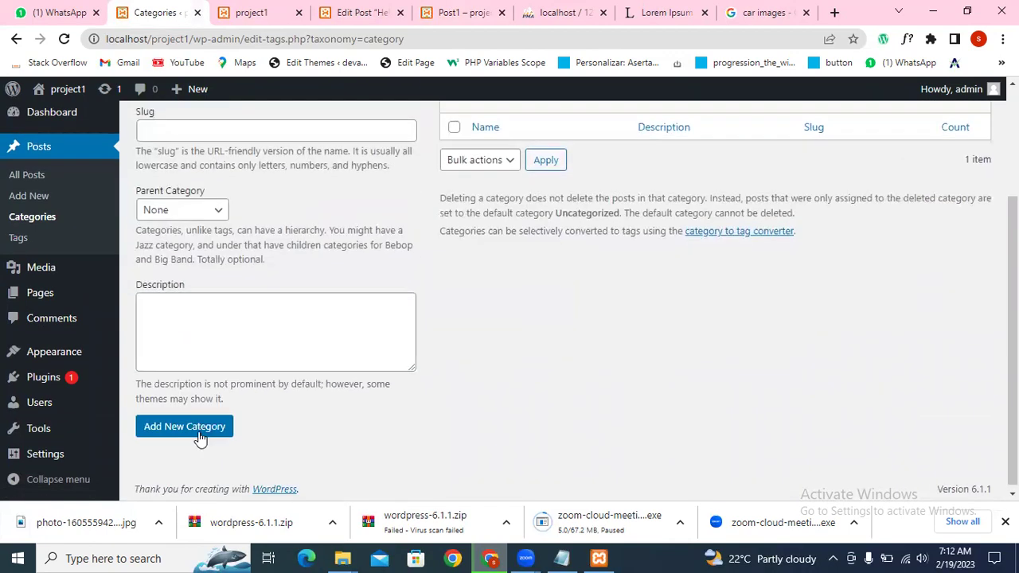
pyautogui.click(184, 430)
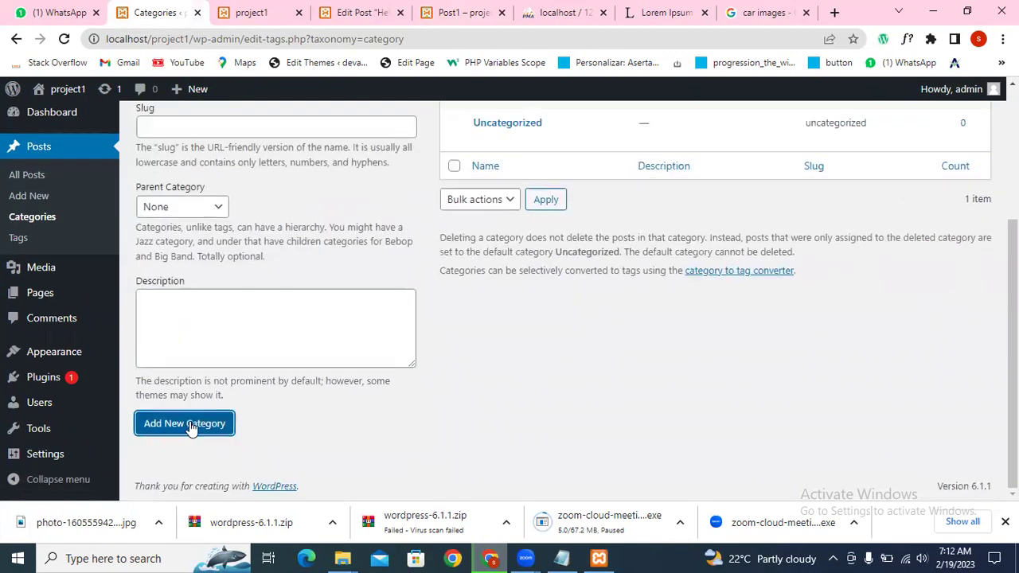
# Step: Confirm the Sports category now appears in the categories list
pyautogui.moveTo(470, 289); pyautogui.dragTo(532, 288)
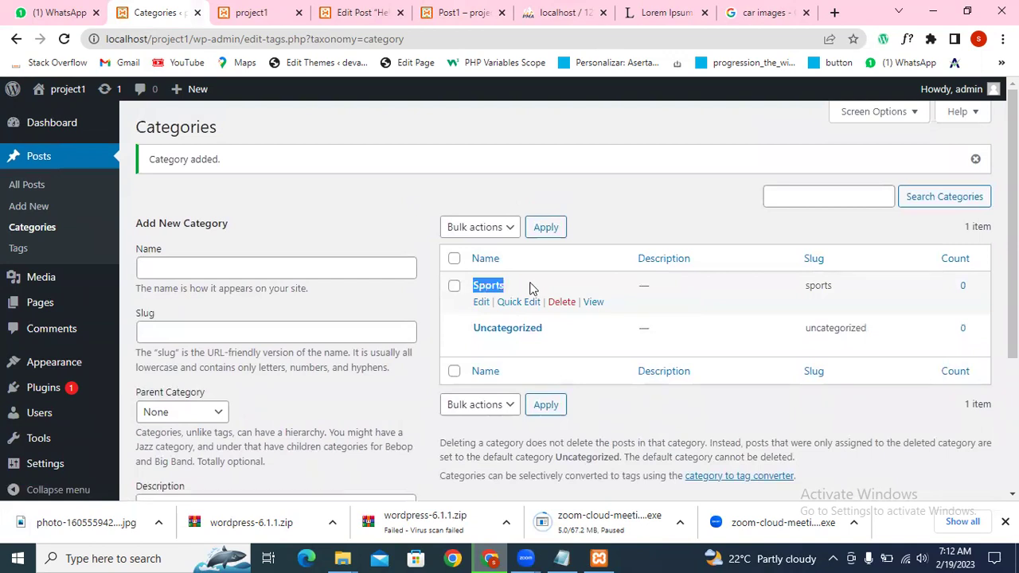
pyautogui.click(322, 235)
pyautogui.scroll(-3, 398, 335)
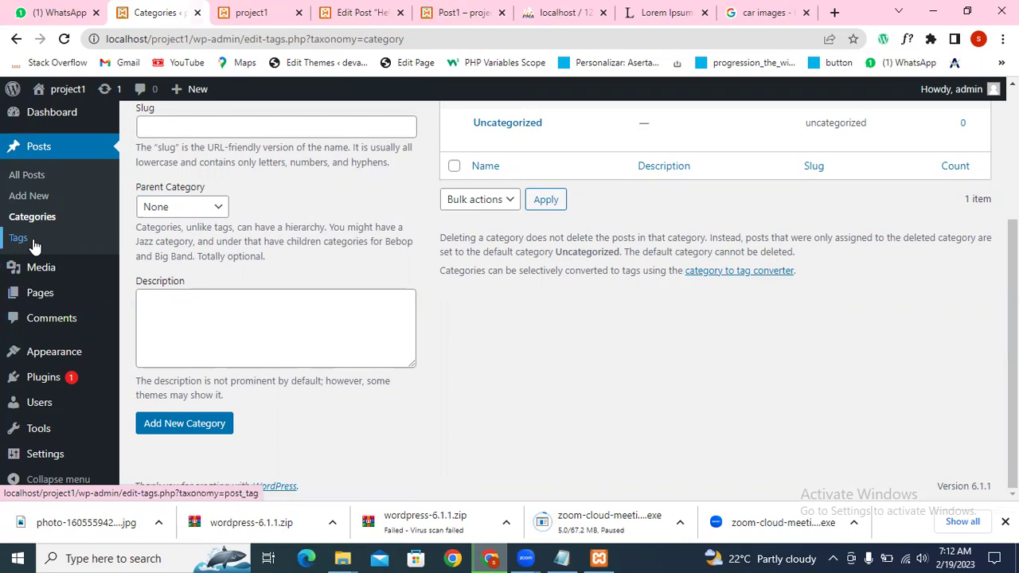
pyautogui.click(37, 247)
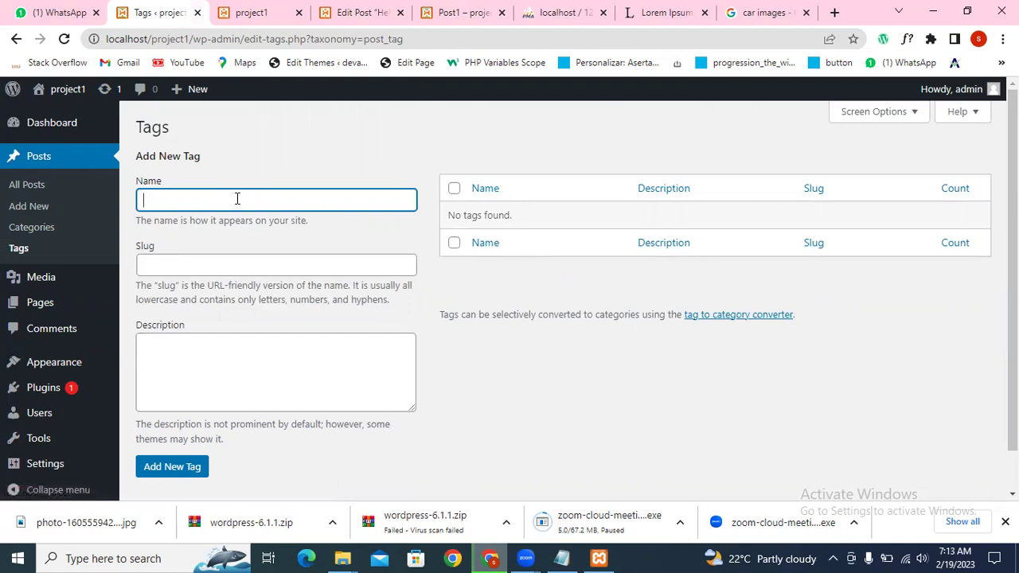
# Step: Add a new post tag named '2023'
pyautogui.write('2024')
pyautogui.press('BackSpace')
pyautogui.write('3')
pyautogui.scroll(-1, 230, 268)
pyautogui.click(175, 419)
pyautogui.scroll(1, 410, 288)
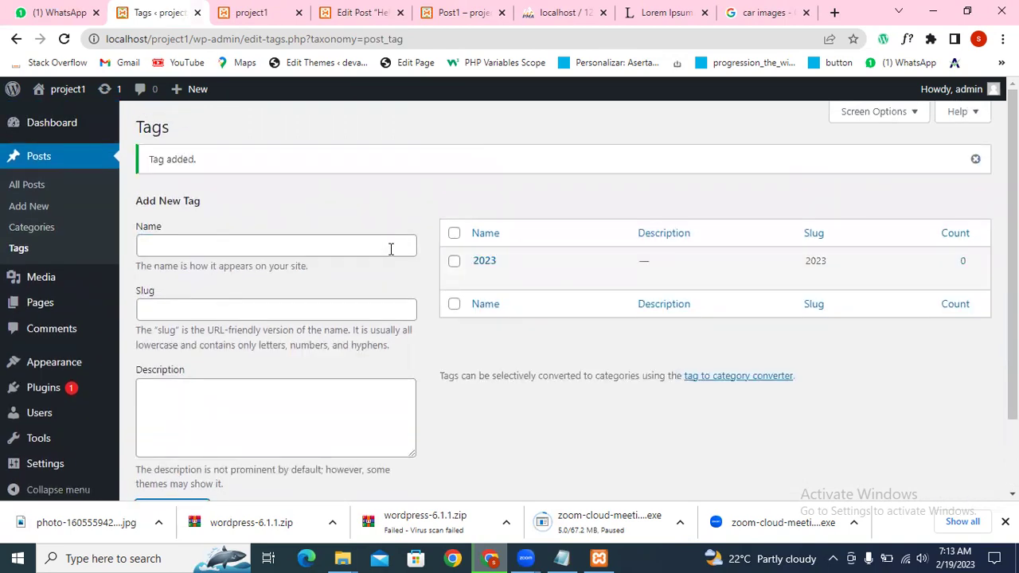
# Step: Add a new post tag named 'cricket'
pyautogui.click(284, 250)
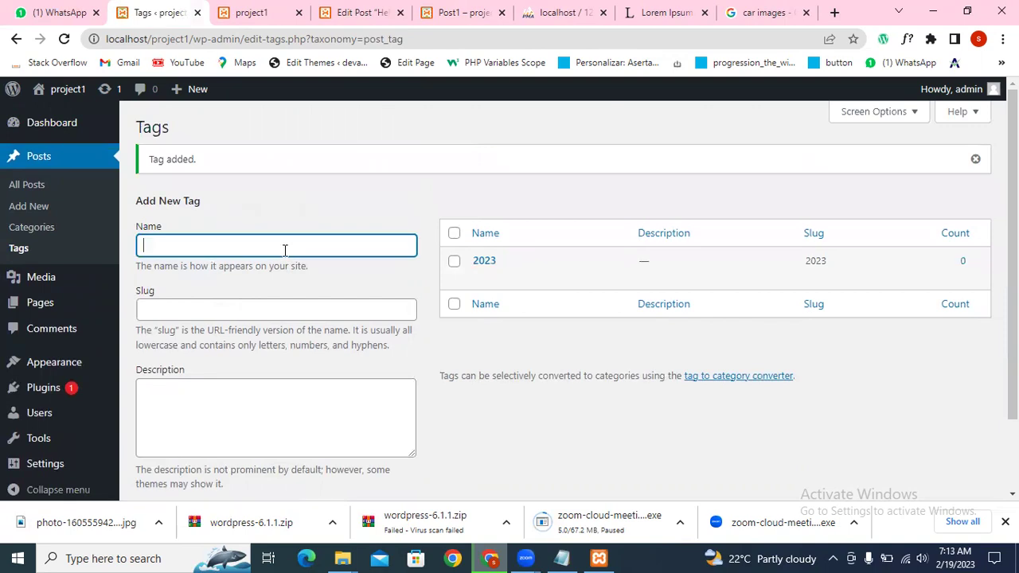
pyautogui.write('cricket')
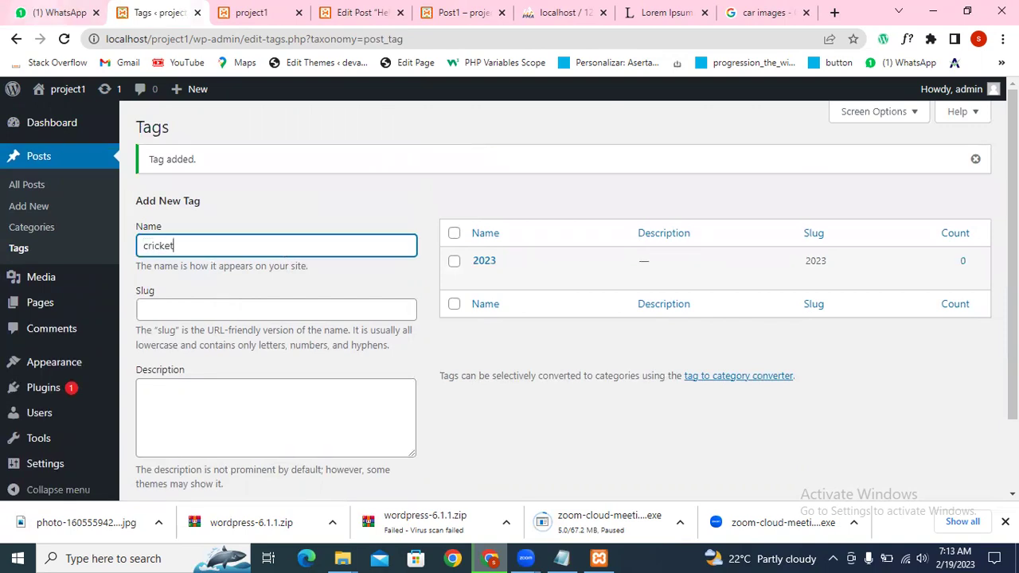
pyautogui.scroll(-1, 196, 430)
pyautogui.click(197, 427)
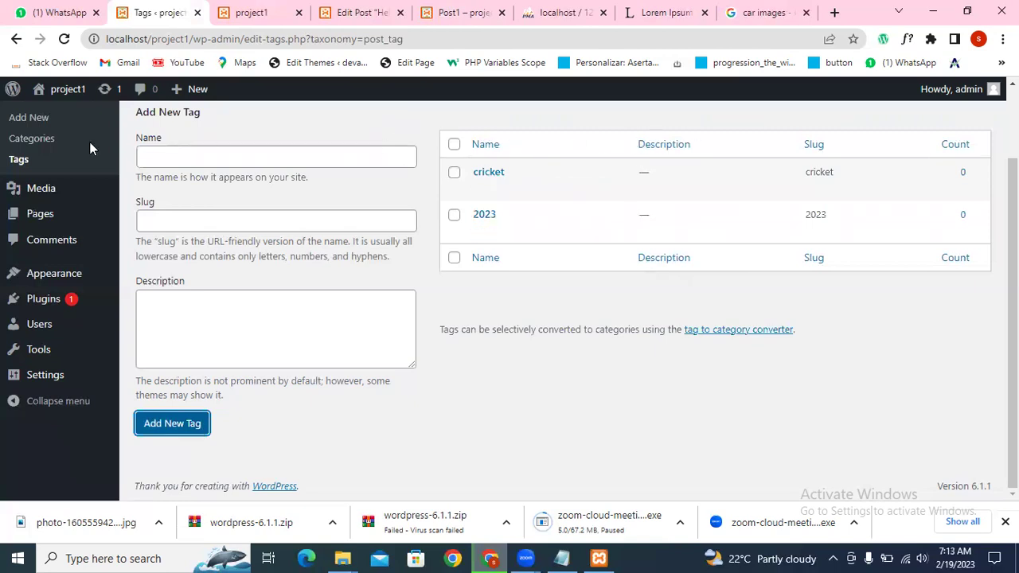
pyautogui.scroll(1, 35, 222)
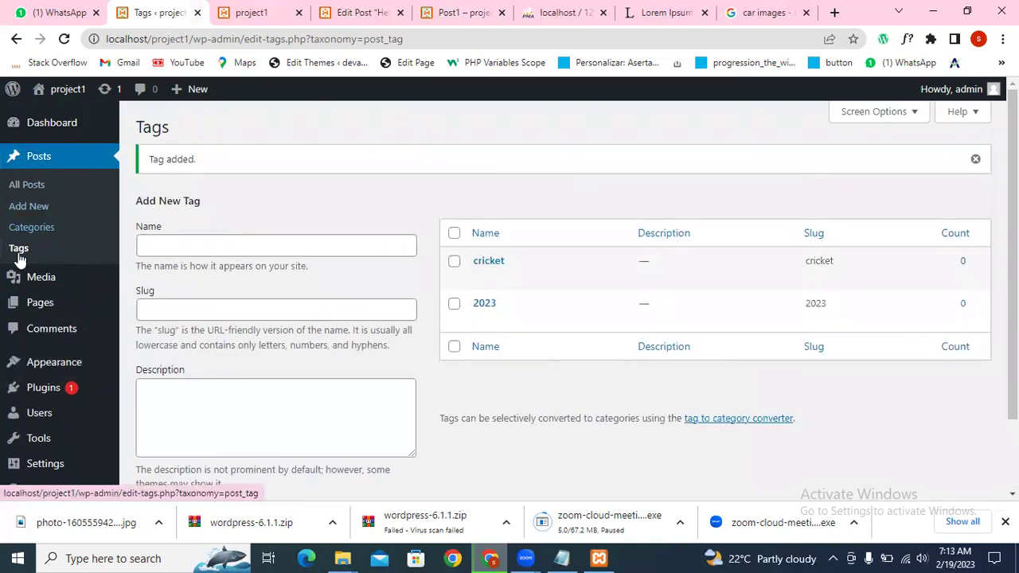
pyautogui.scroll(-1, 59, 319)
pyautogui.scroll(1, 85, 280)
# Step: Pass through the Media Library, then show All Pages, listing the Privacy Policy draft and Sample Page
pyautogui.moveTo(56, 283)
pyautogui.click(148, 285)
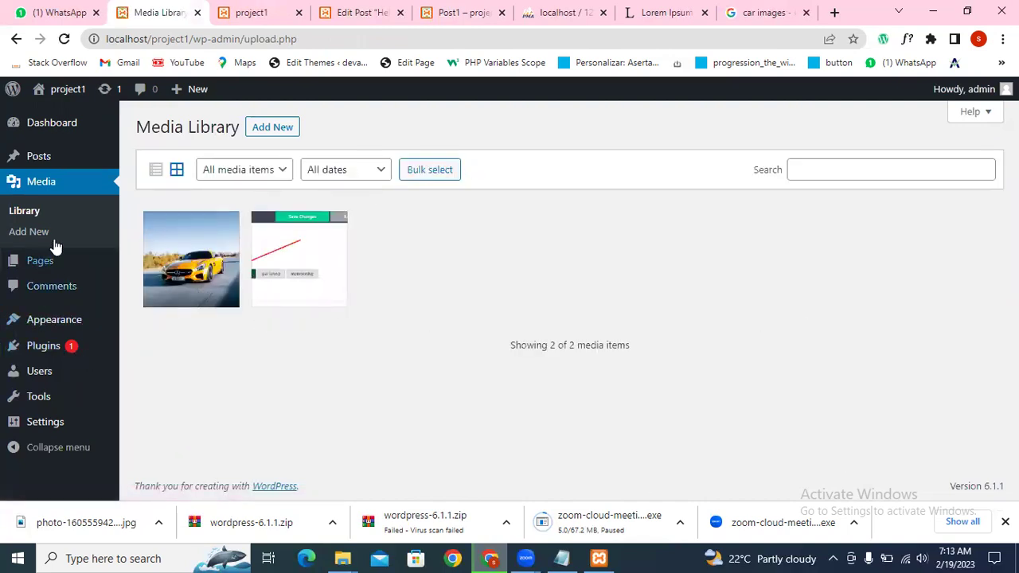
pyautogui.moveTo(58, 263)
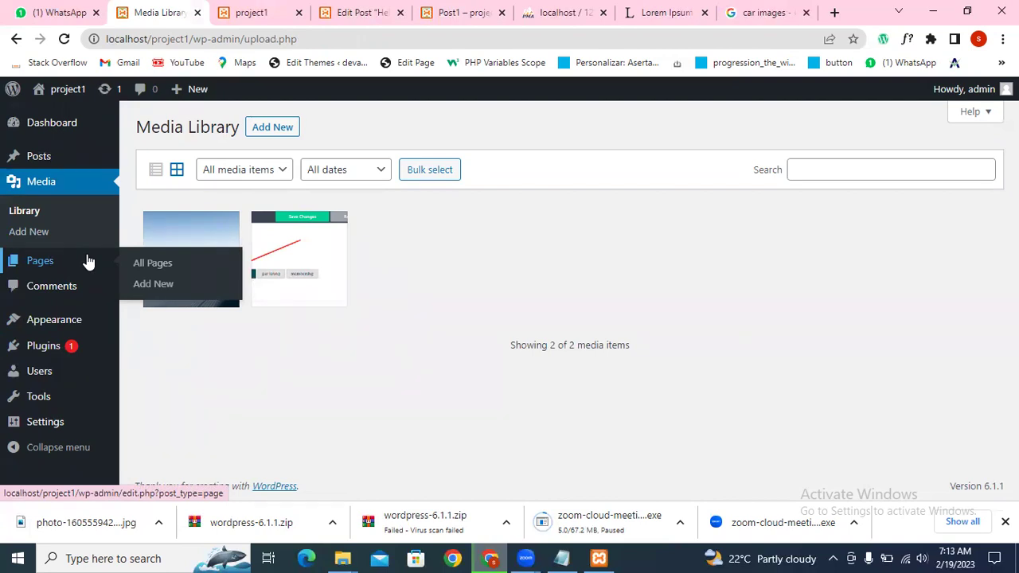
pyautogui.click(155, 264)
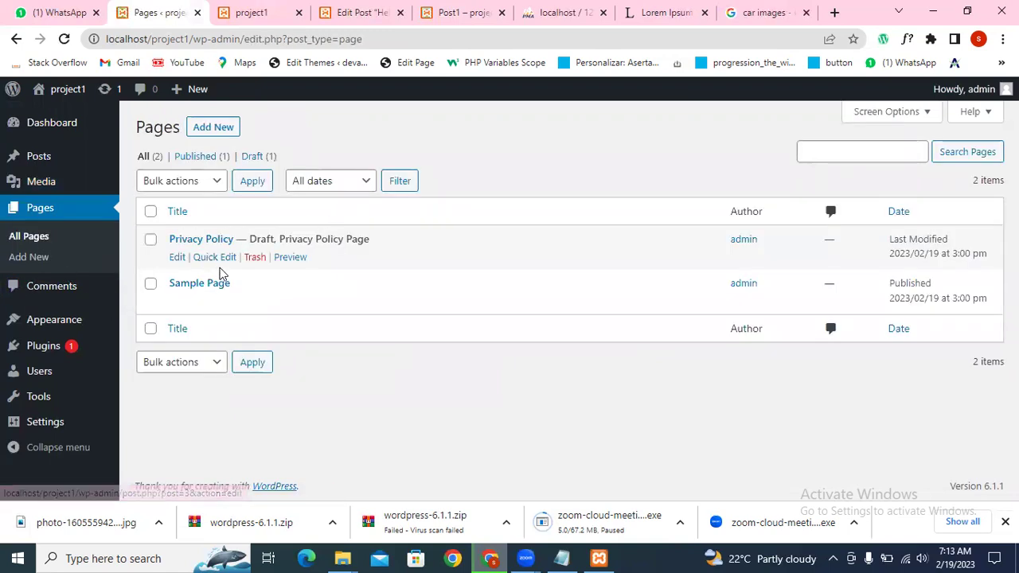
pyautogui.moveTo(245, 290)
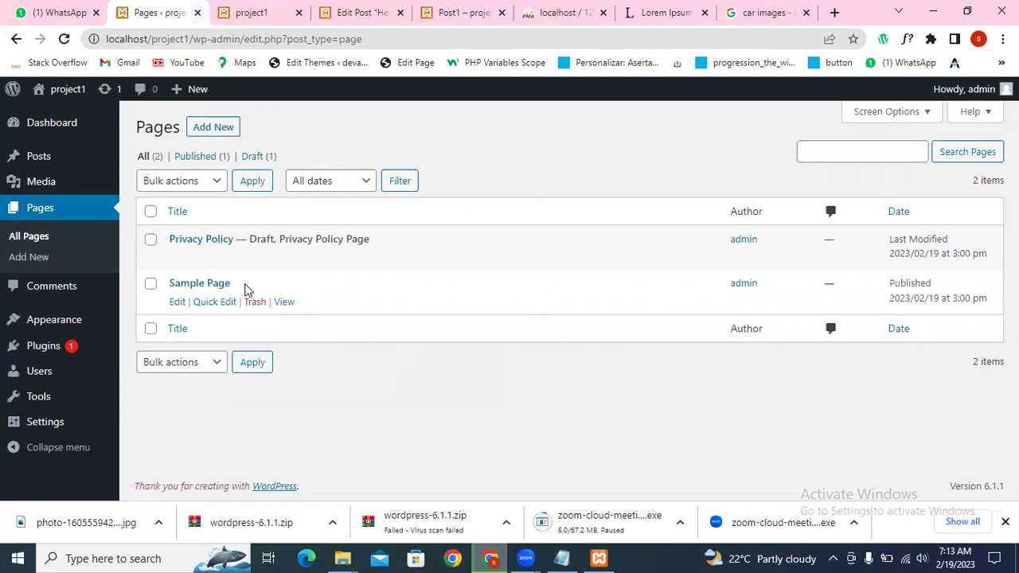
pyautogui.moveTo(169, 245)
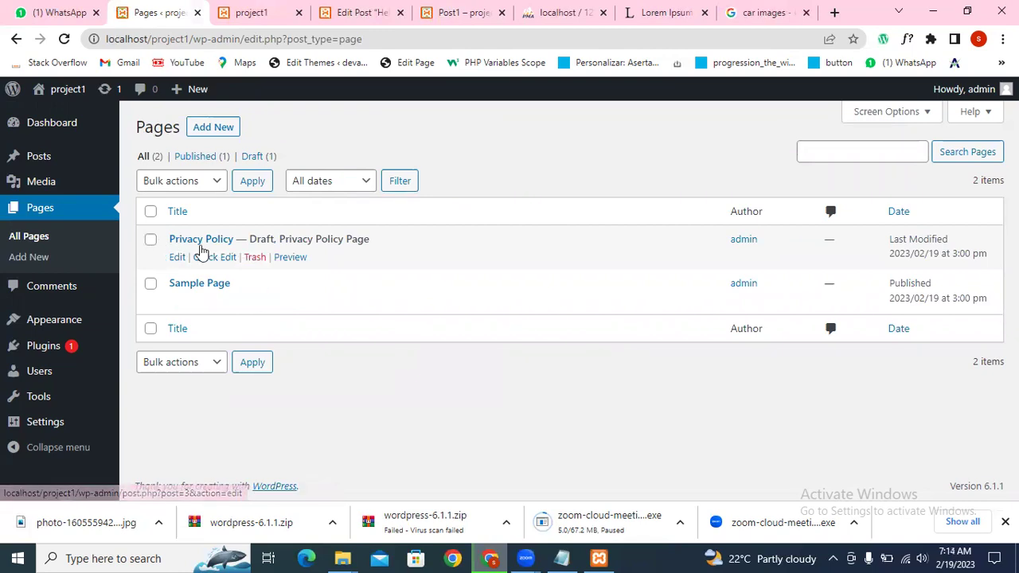
pyautogui.moveTo(173, 296)
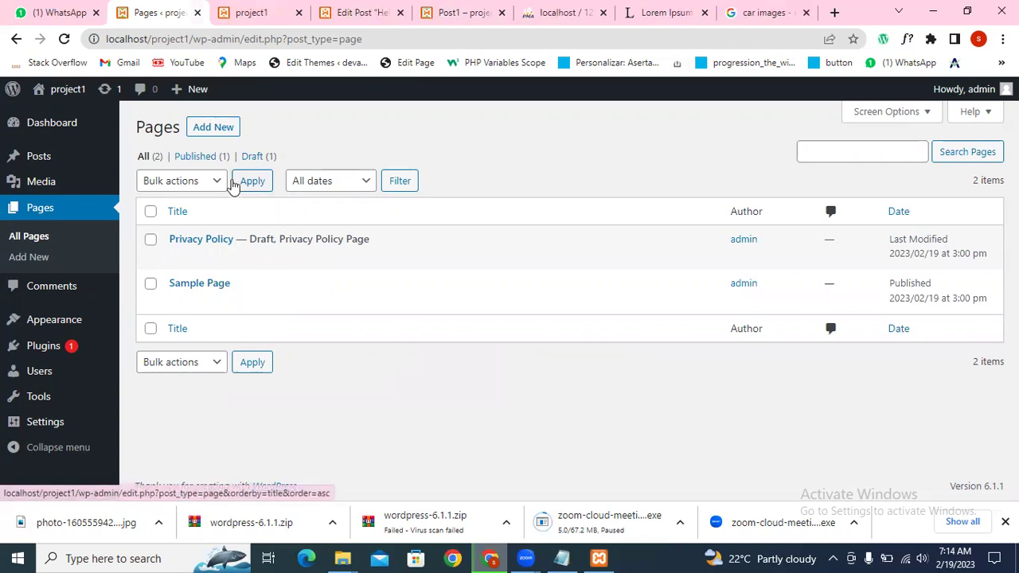
# Step: Add a new page titled 'Home', publish it, and open the live page in a new tab
pyautogui.click(213, 135)
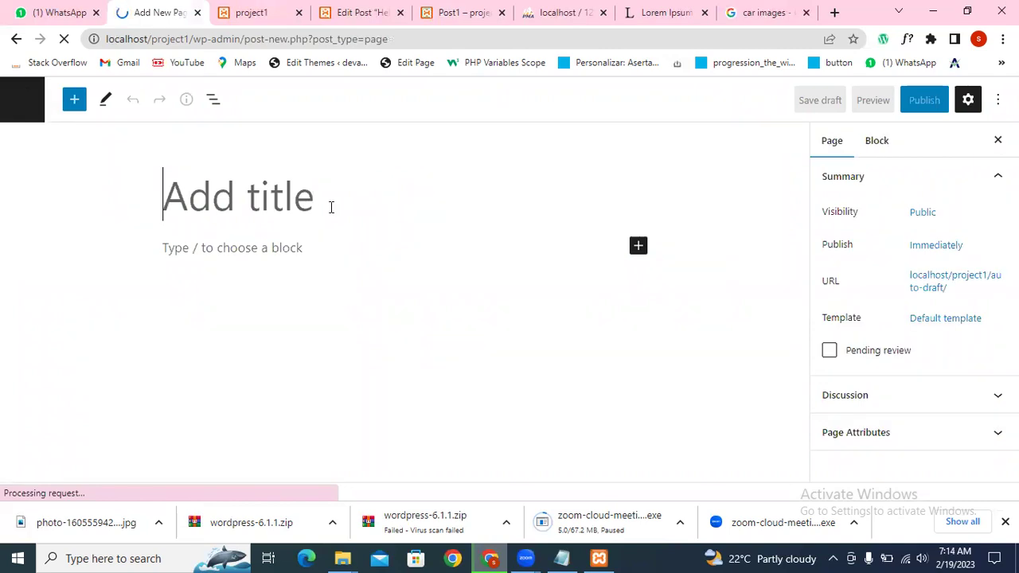
pyautogui.write('Home')
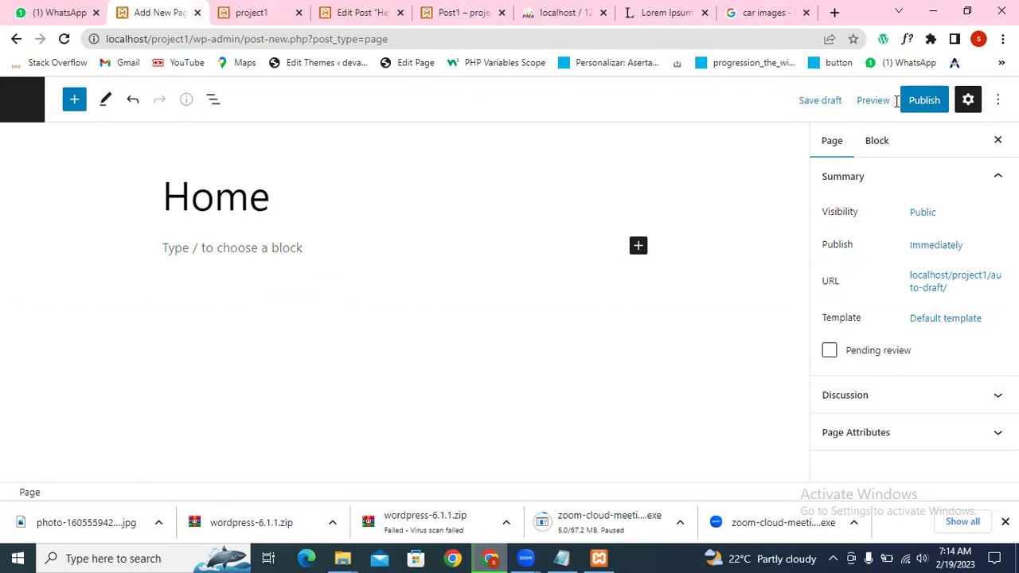
pyautogui.click(927, 102)
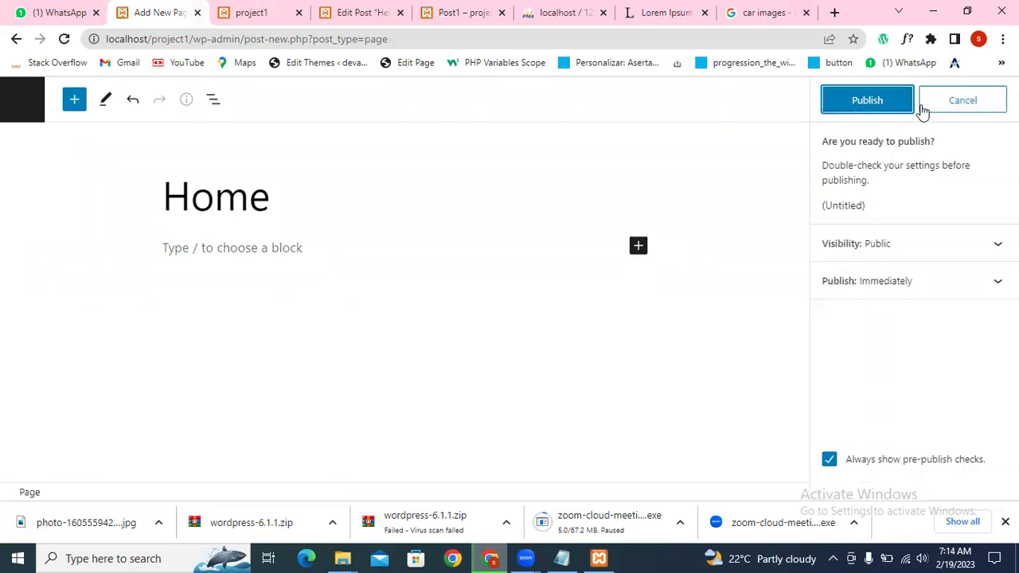
pyautogui.click(875, 110)
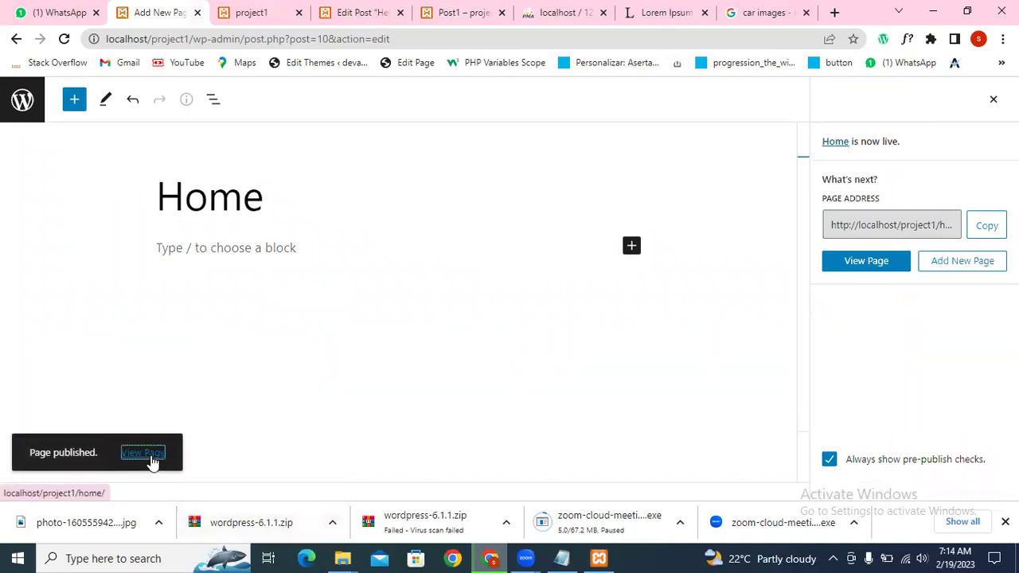
pyautogui.click(151, 458)
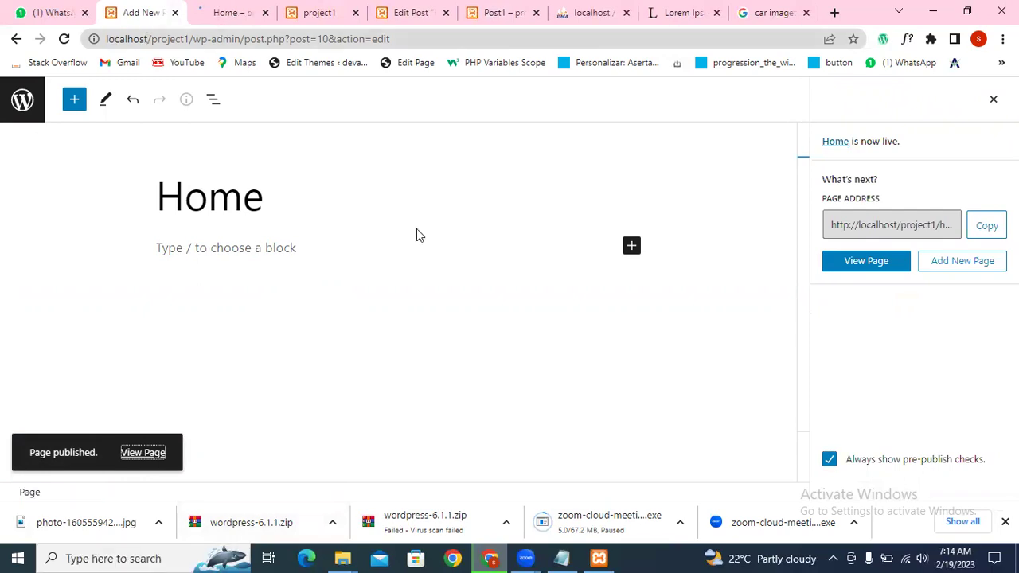
# Step: Check the 'Home' heading on the live page tab, then go back to the Pages admin list
pyautogui.hotkey('ctrl', 'Tab')
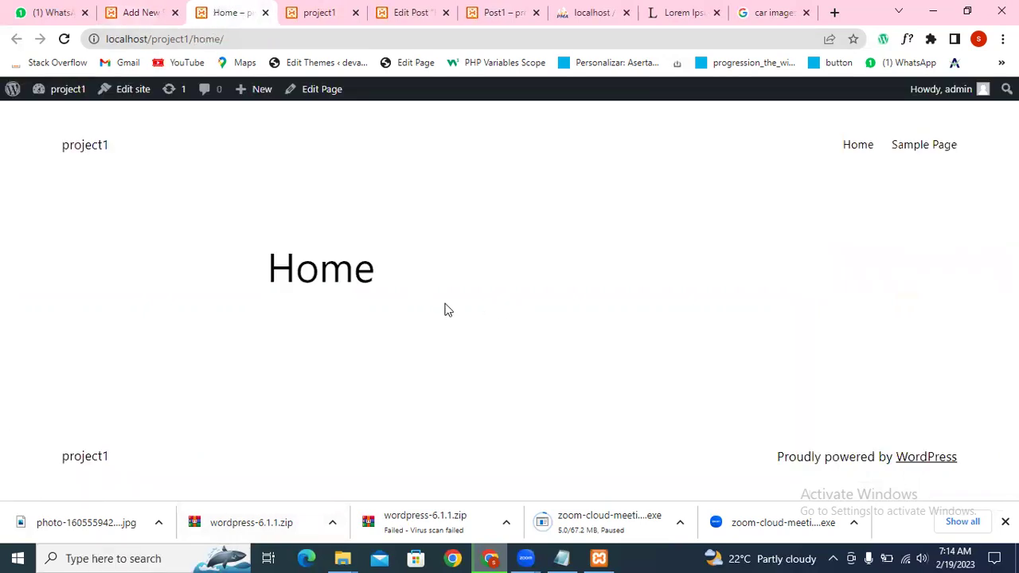
pyautogui.doubleClick(340, 276)
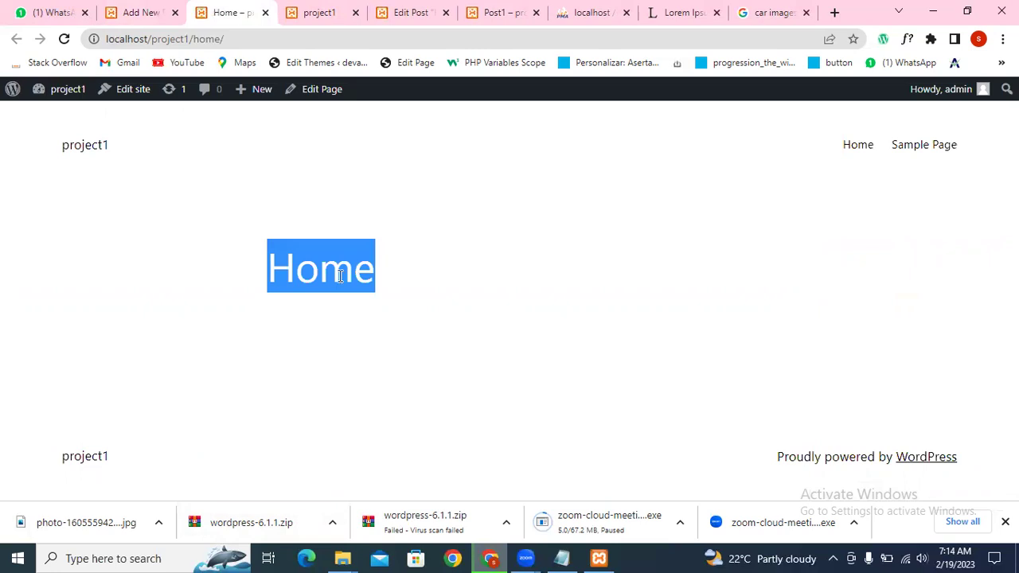
pyautogui.hotkey('ctrl', 'shift', 'Tab')
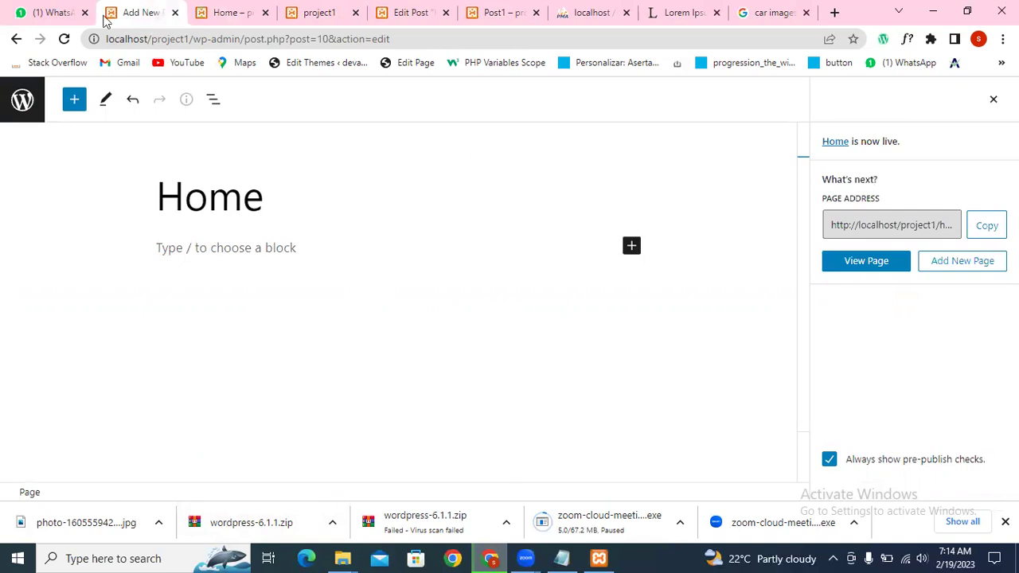
pyautogui.click(22, 100)
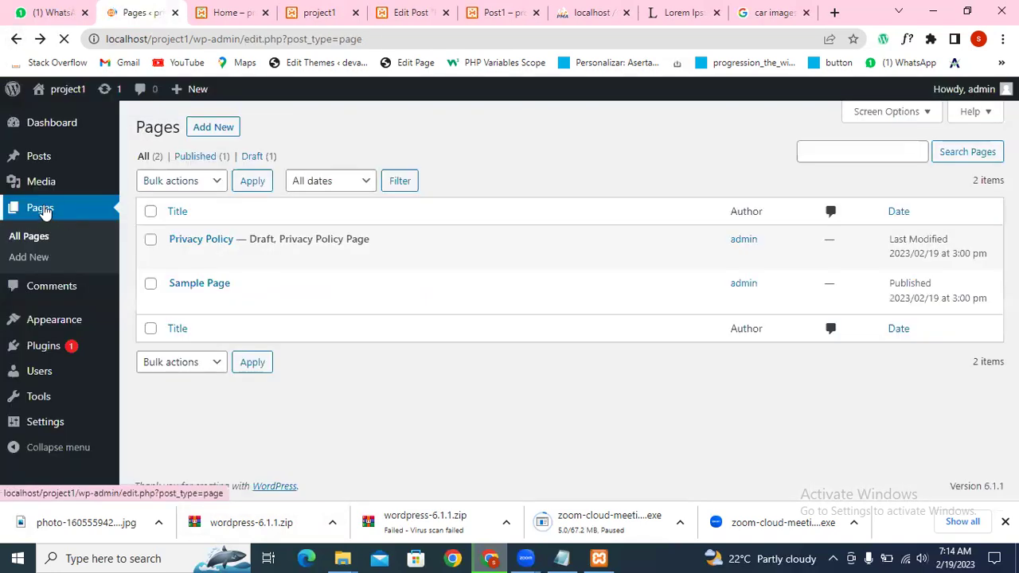
pyautogui.moveTo(43, 163)
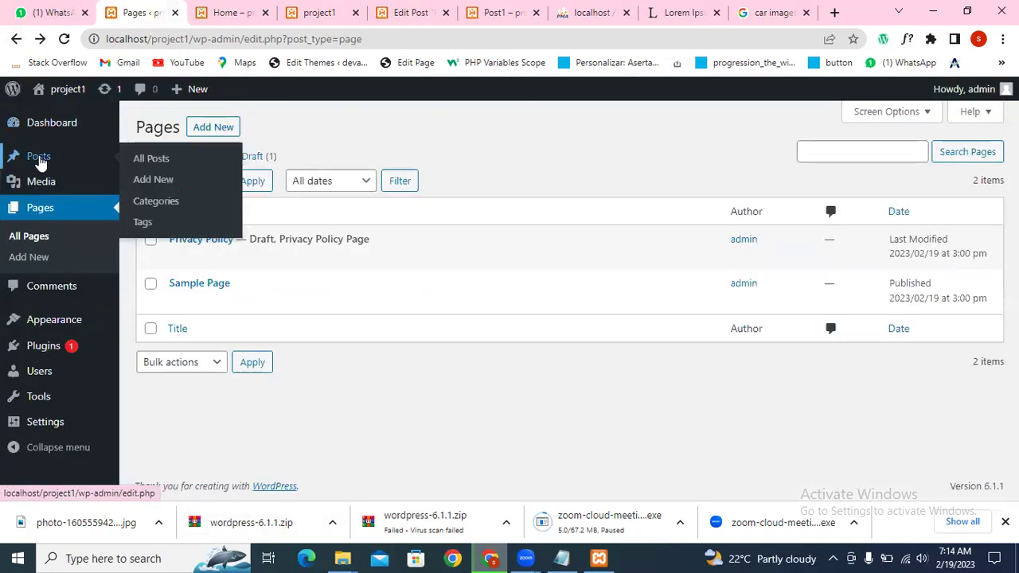